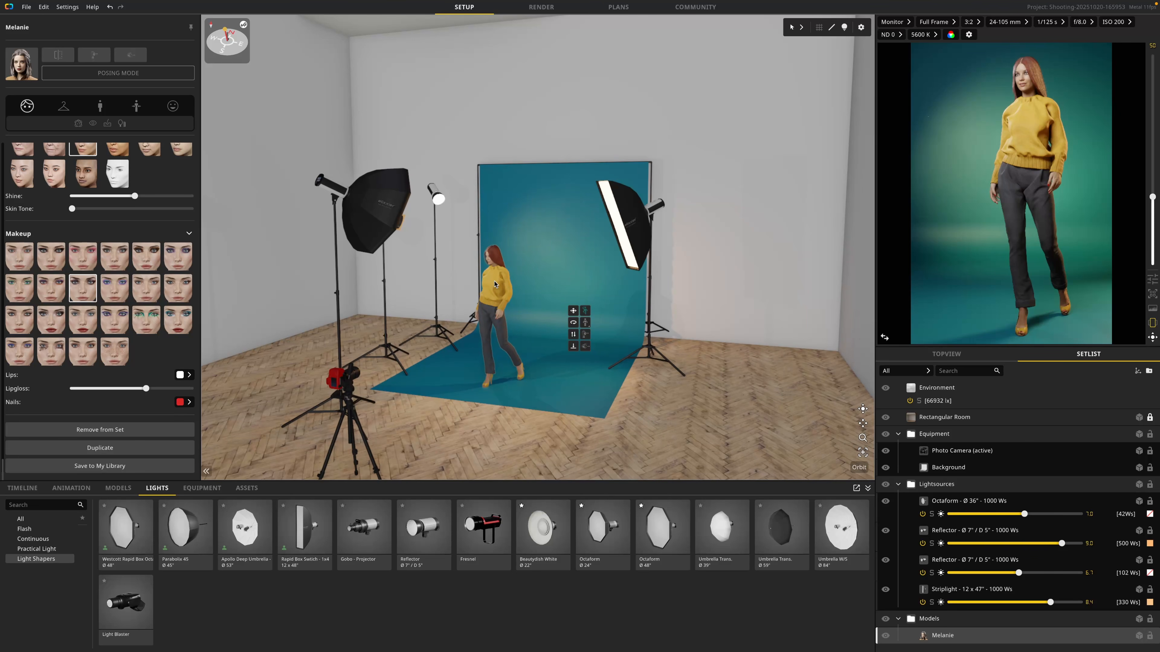
Step: Delete the Melanie model from the set and place the Victoria model from the library on the blue backdrop
key(Delete)
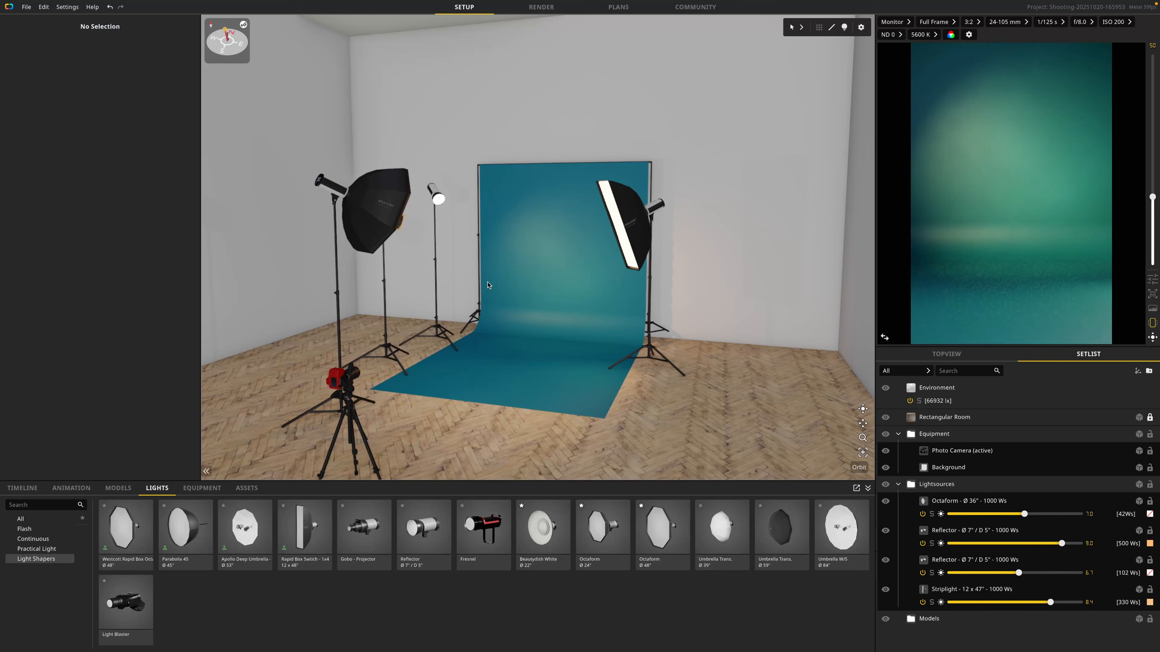
click(120, 489)
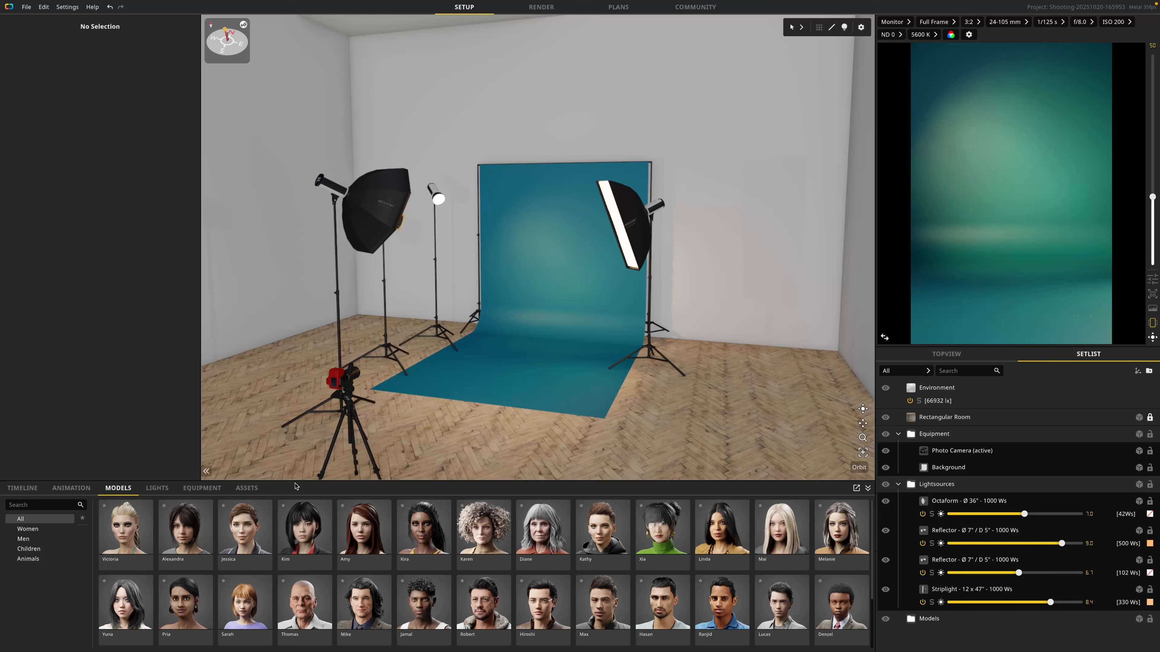
drag(296, 481, 296, 379)
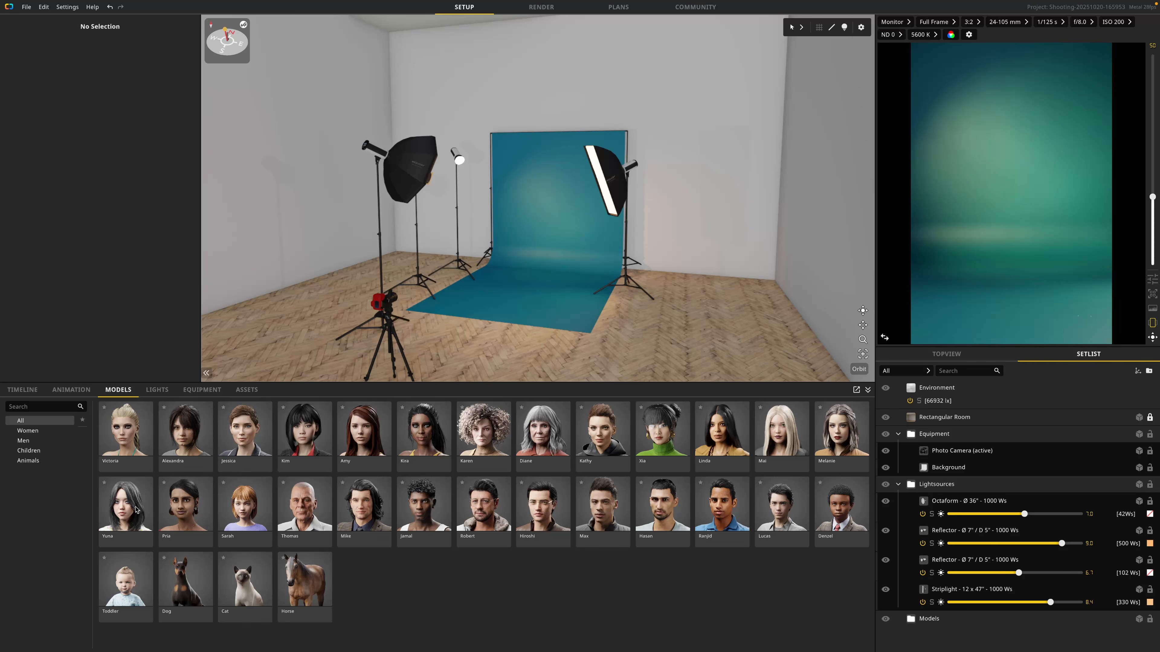
drag(140, 441, 512, 310)
Step: Move the photo camera closer to the model and widen its focal length to about 35 mm to frame the full body
drag(398, 371, 450, 288)
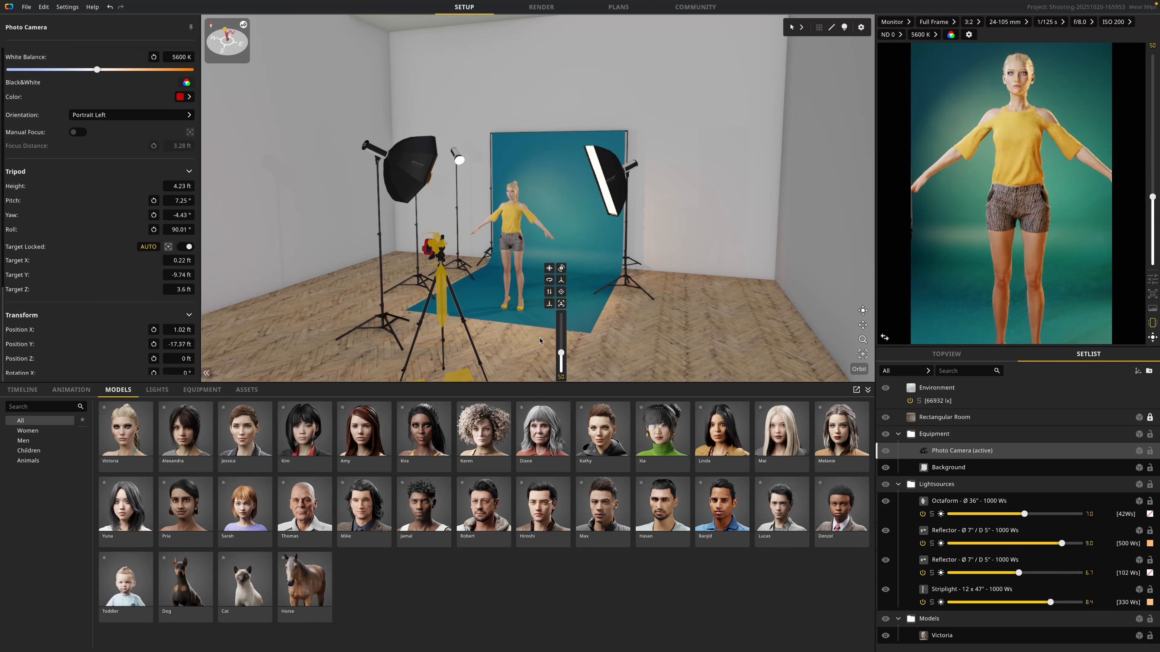
drag(561, 354, 562, 362)
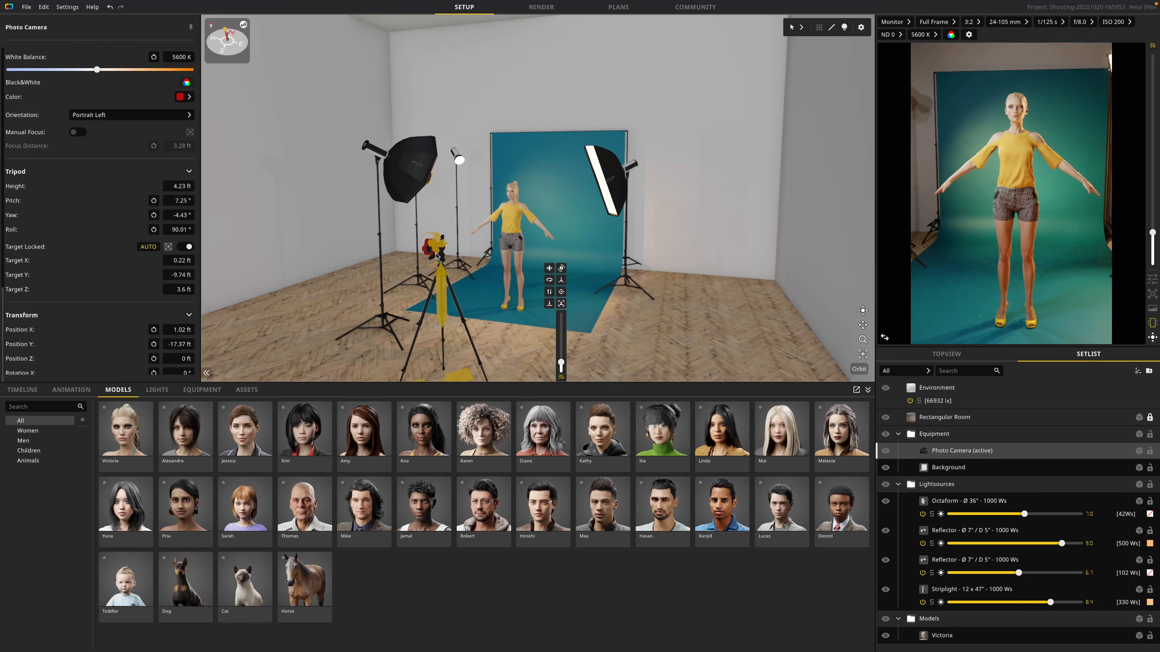
Step: Select the Victoria model and look through its eyes, skin, makeup and hair options
click(511, 219)
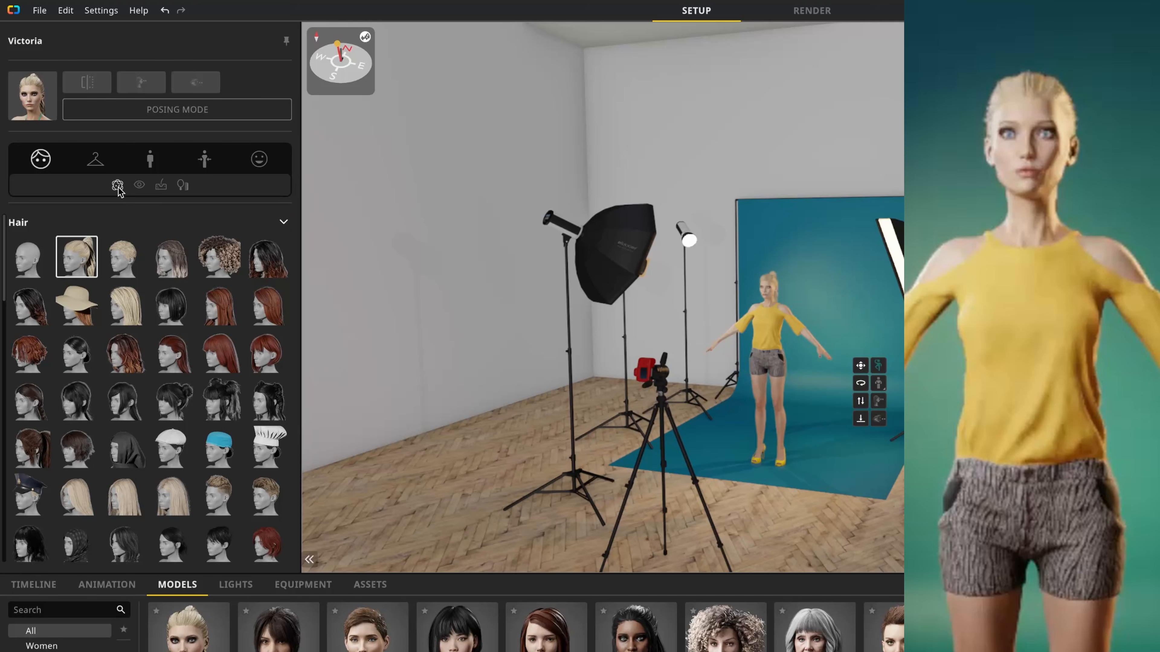
click(141, 187)
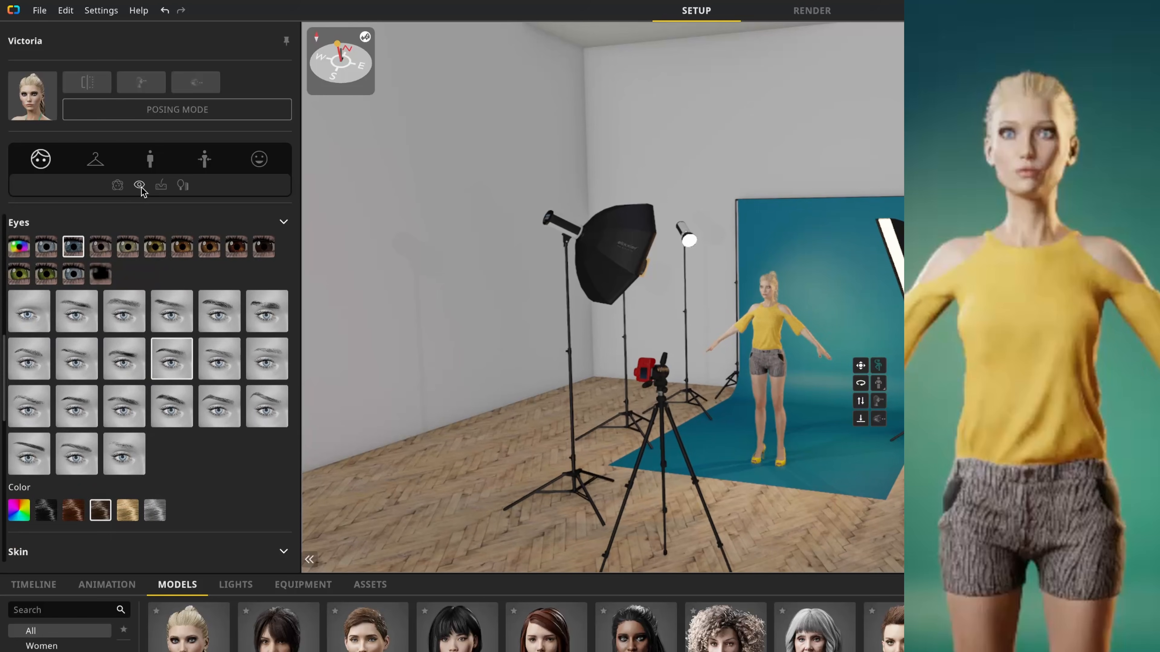
click(163, 187)
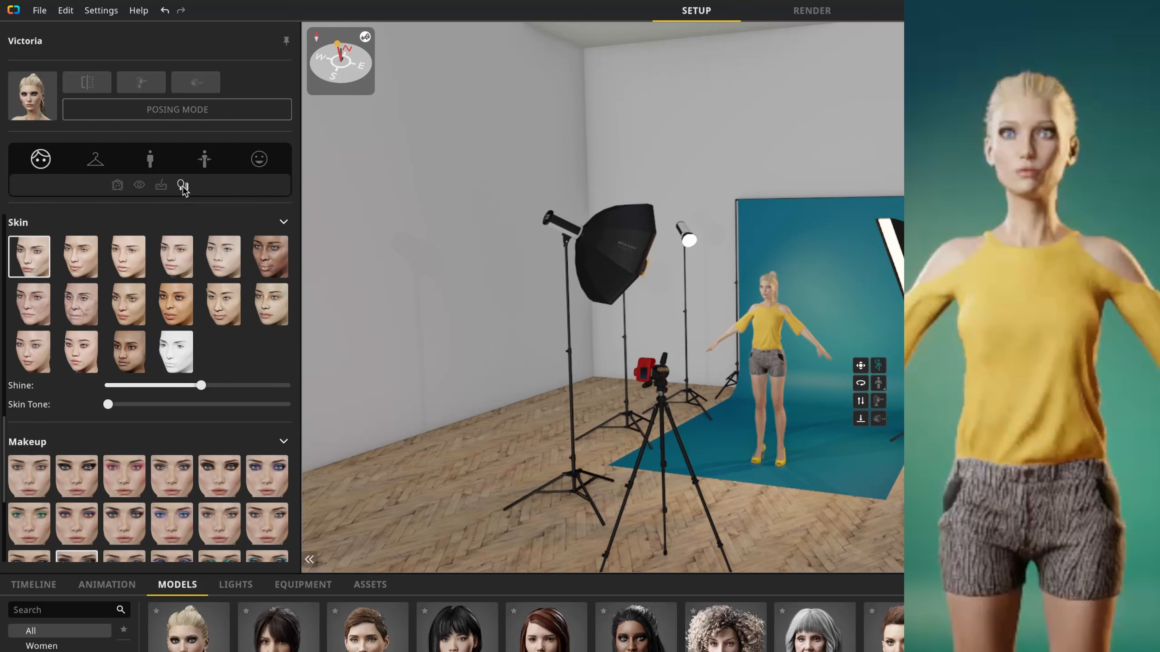
click(183, 188)
click(183, 187)
scroll(222, 450, down, 1)
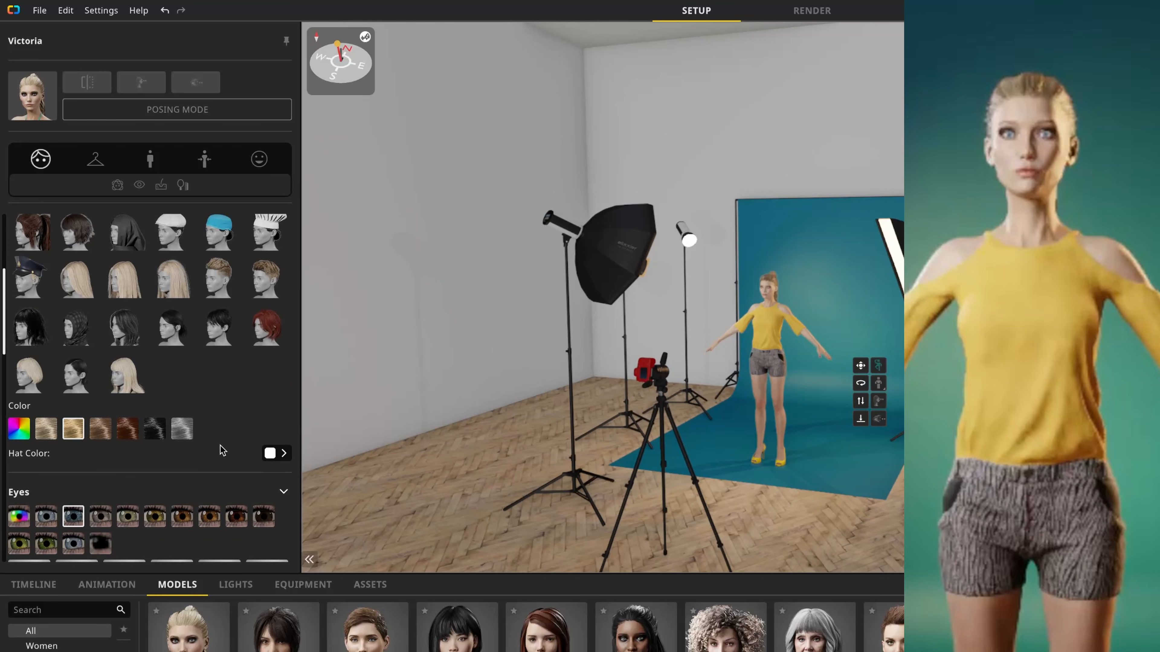
scroll(216, 368, down, 1)
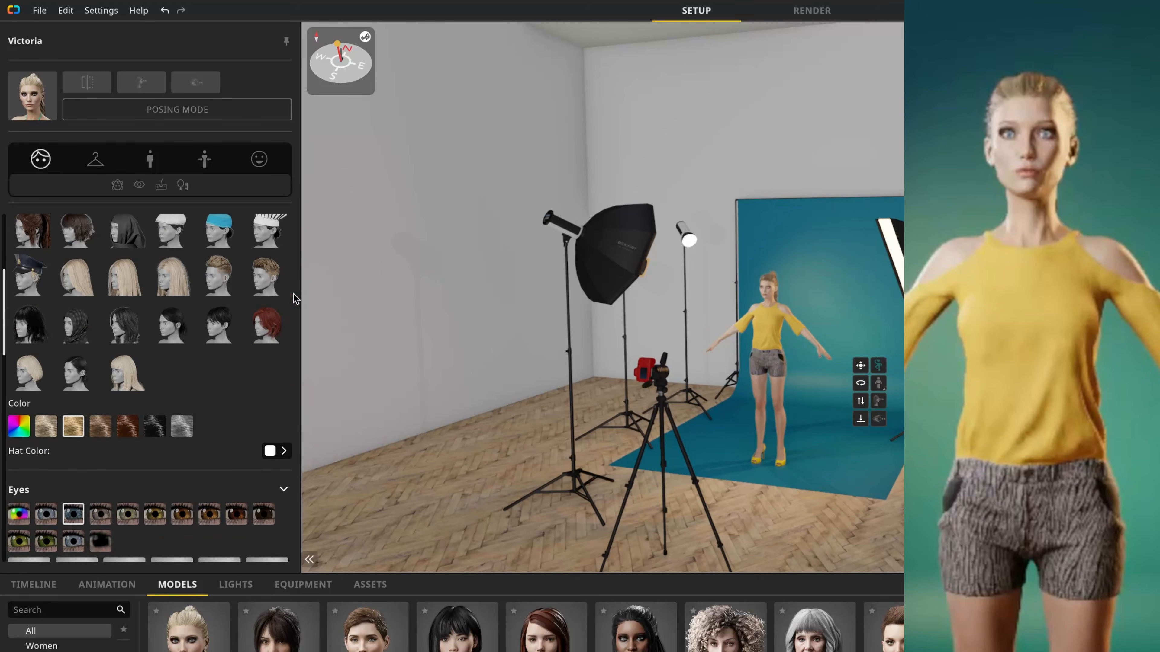
Step: Try the tanned skin preset with a raised skin tone on the model and restore the original fair skin preset
drag(5, 298, 4, 434)
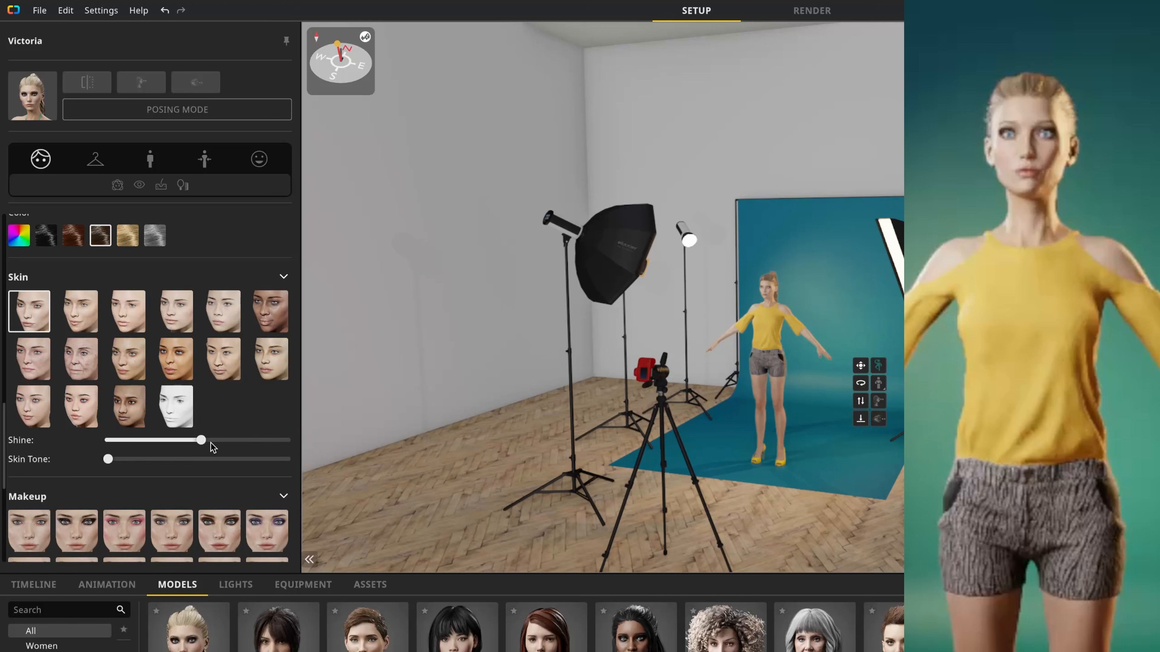
click(165, 368)
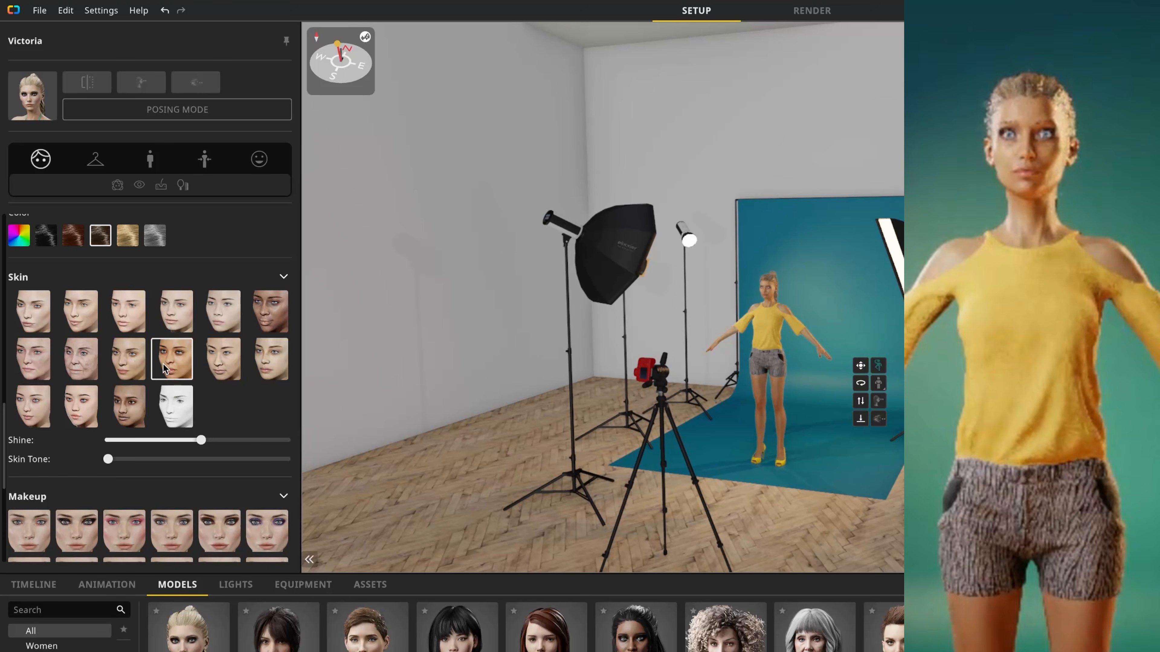
drag(109, 458, 156, 459)
click(32, 320)
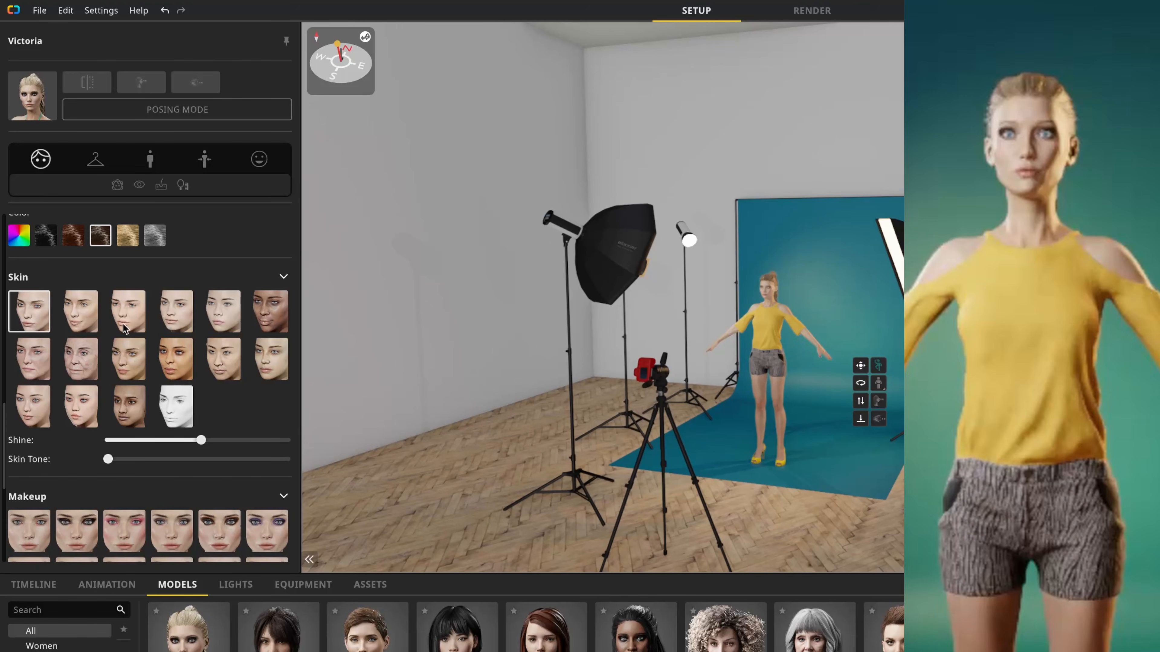
Step: Try the white mannequin skin preset with the blue skin color #0E00FF and return to the original fair skin preset
click(180, 416)
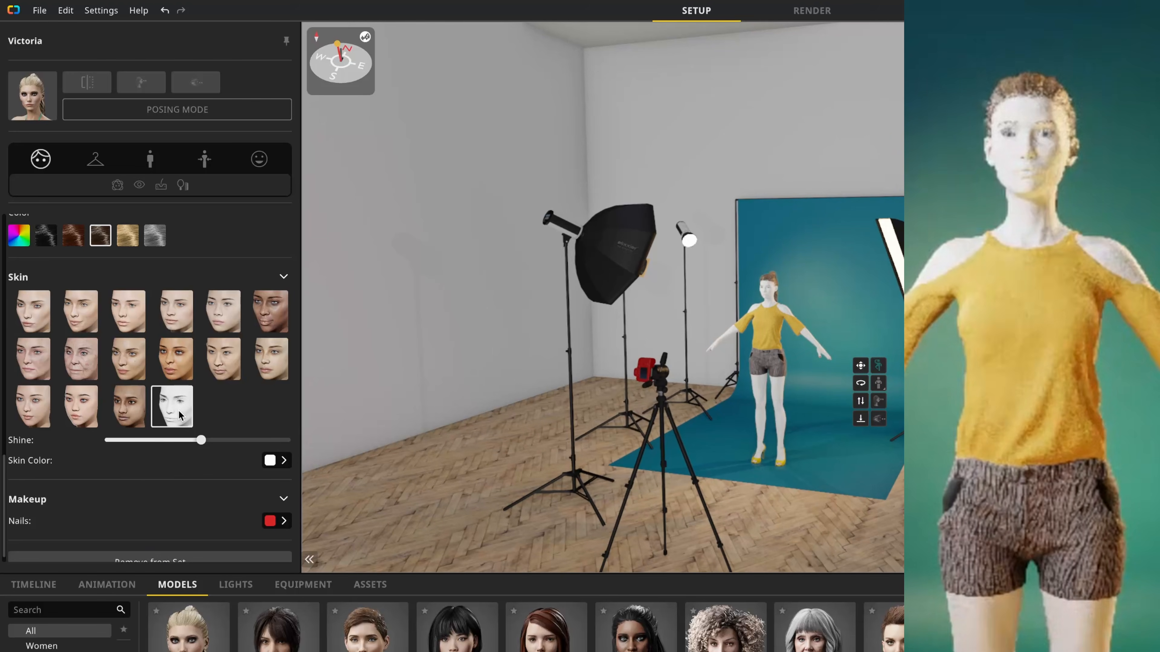
click(271, 461)
drag(365, 461, 473, 340)
click(459, 407)
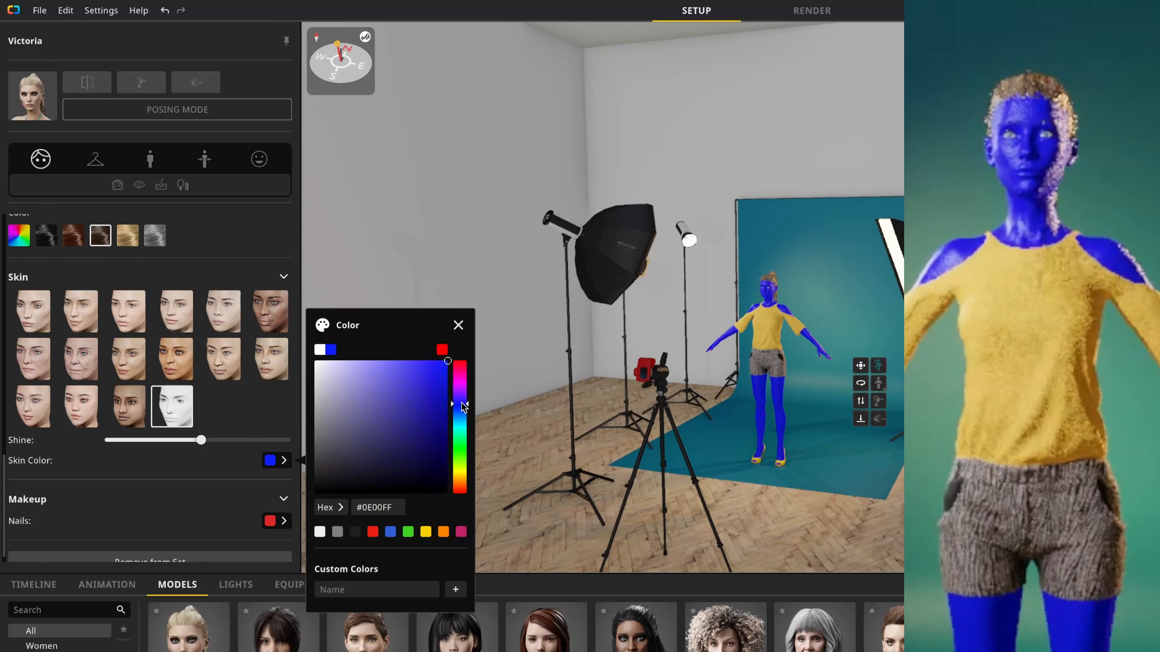
click(246, 467)
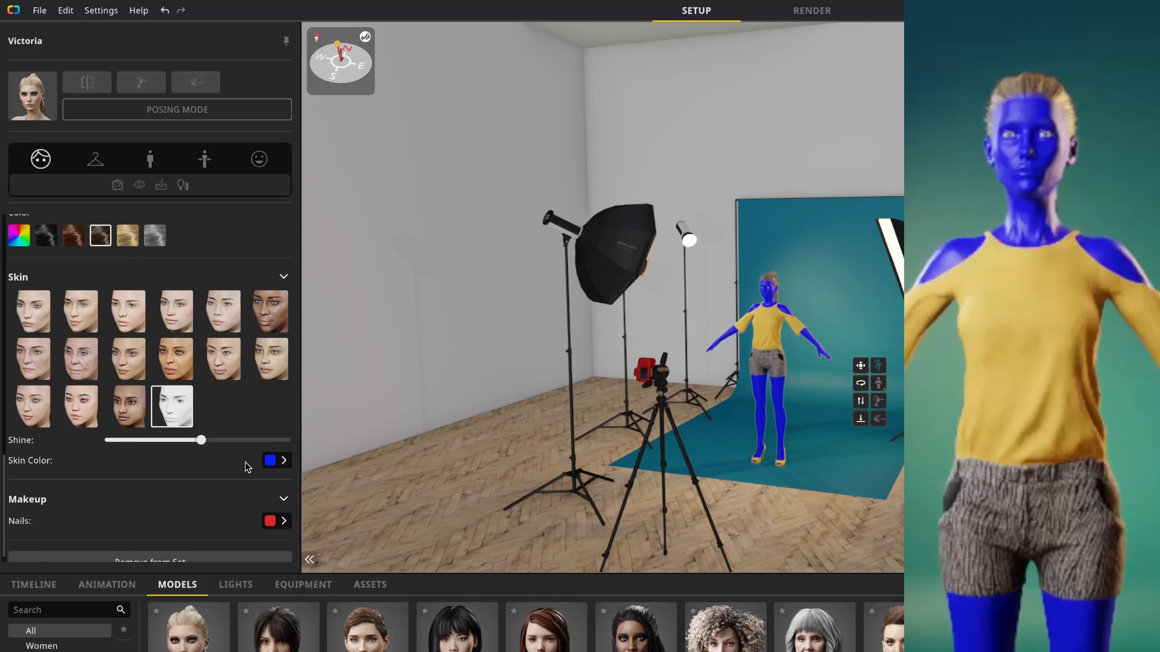
click(33, 316)
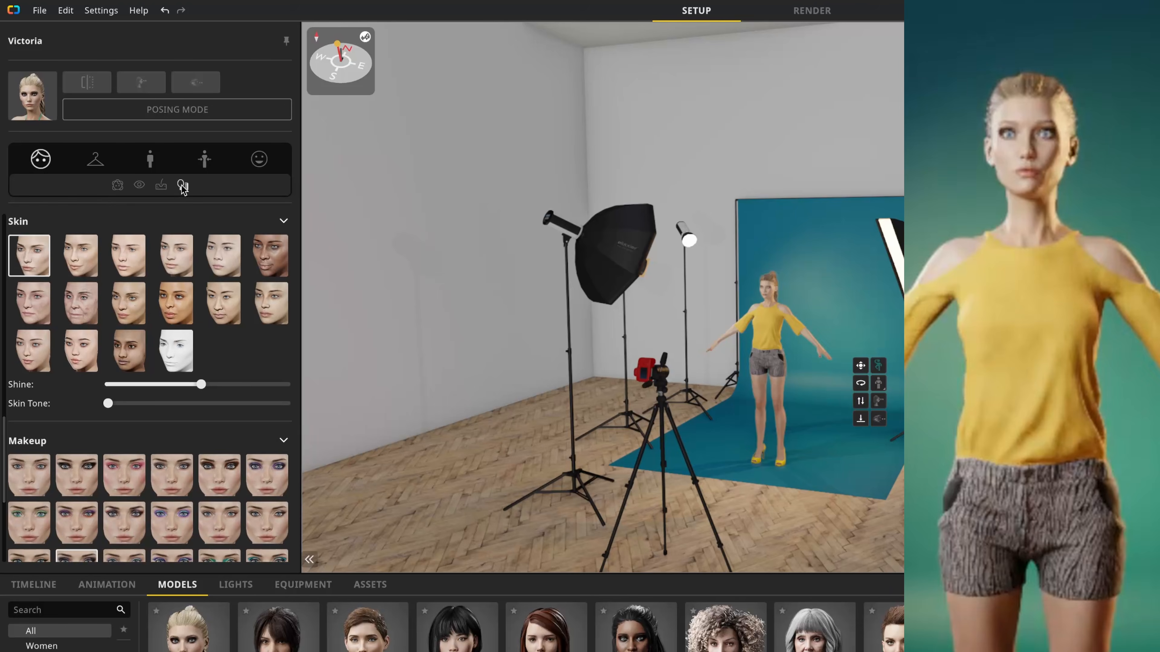
Step: Try several makeup presets on the model and settle on the one with blue eyeshadow
click(182, 185)
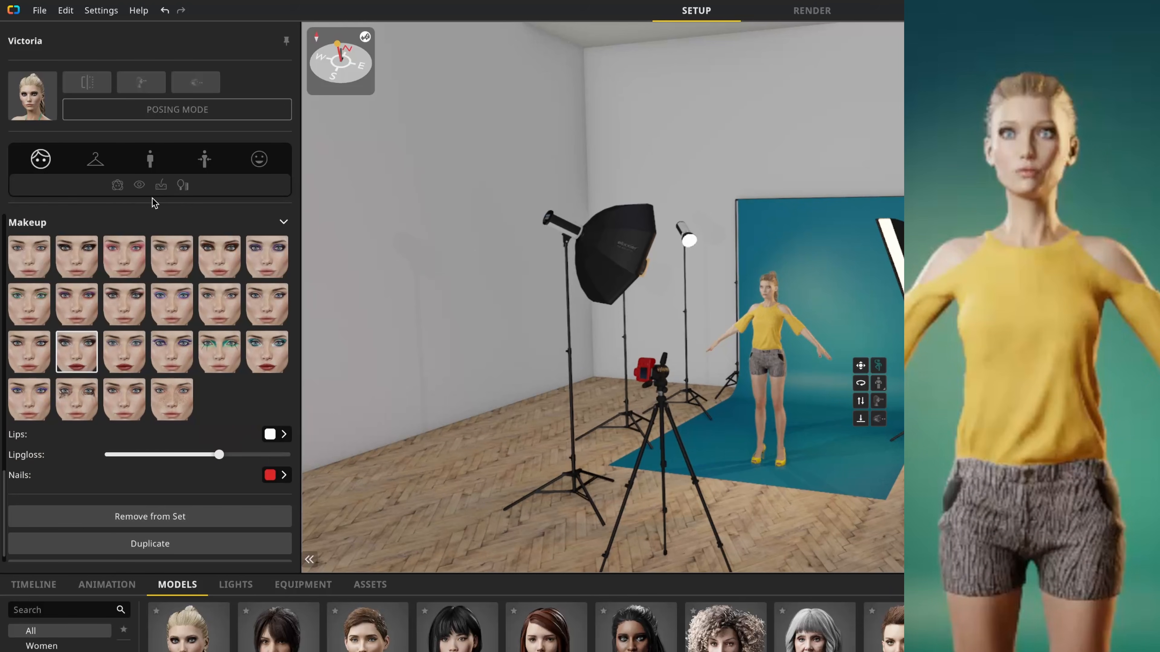
click(81, 264)
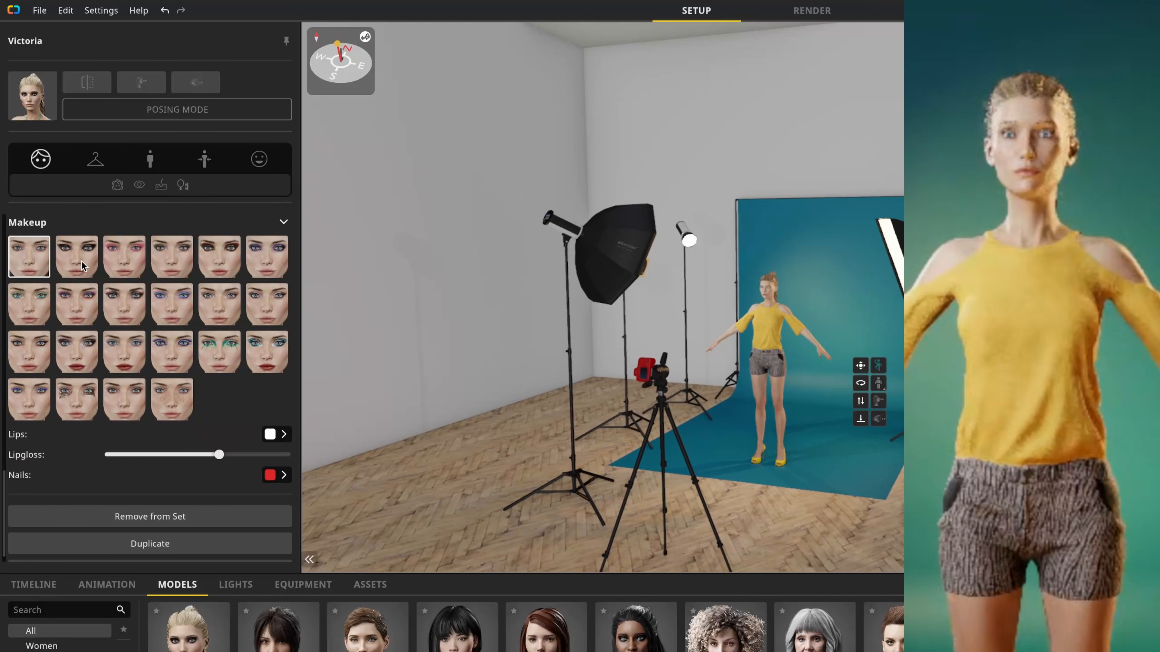
click(187, 267)
click(32, 308)
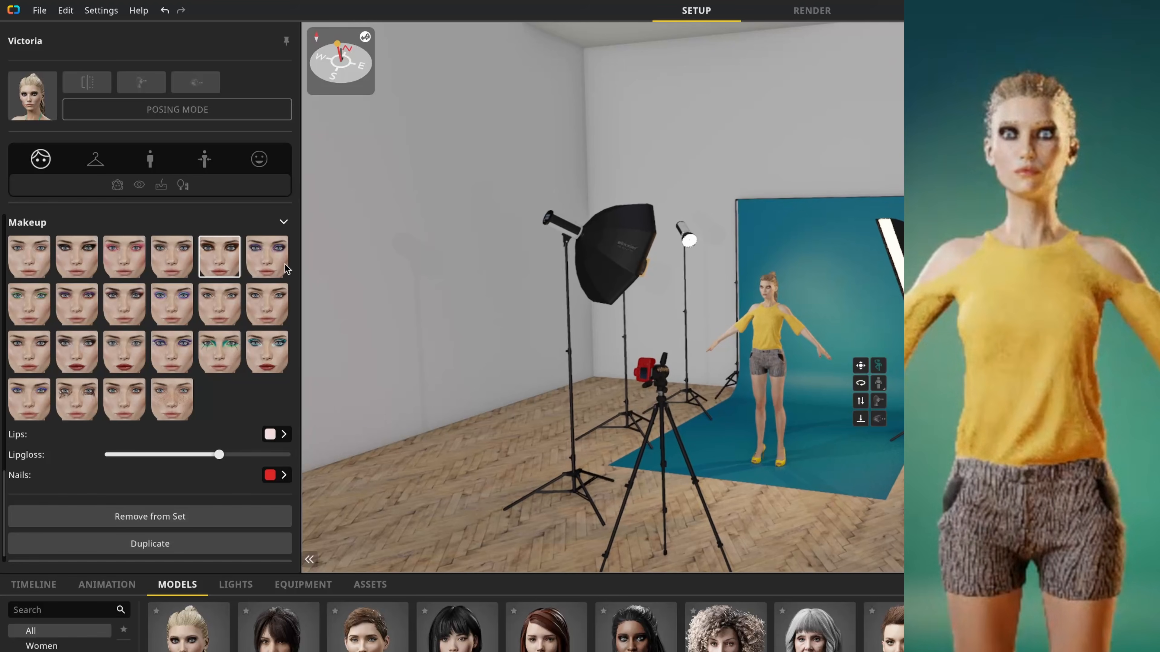
click(159, 318)
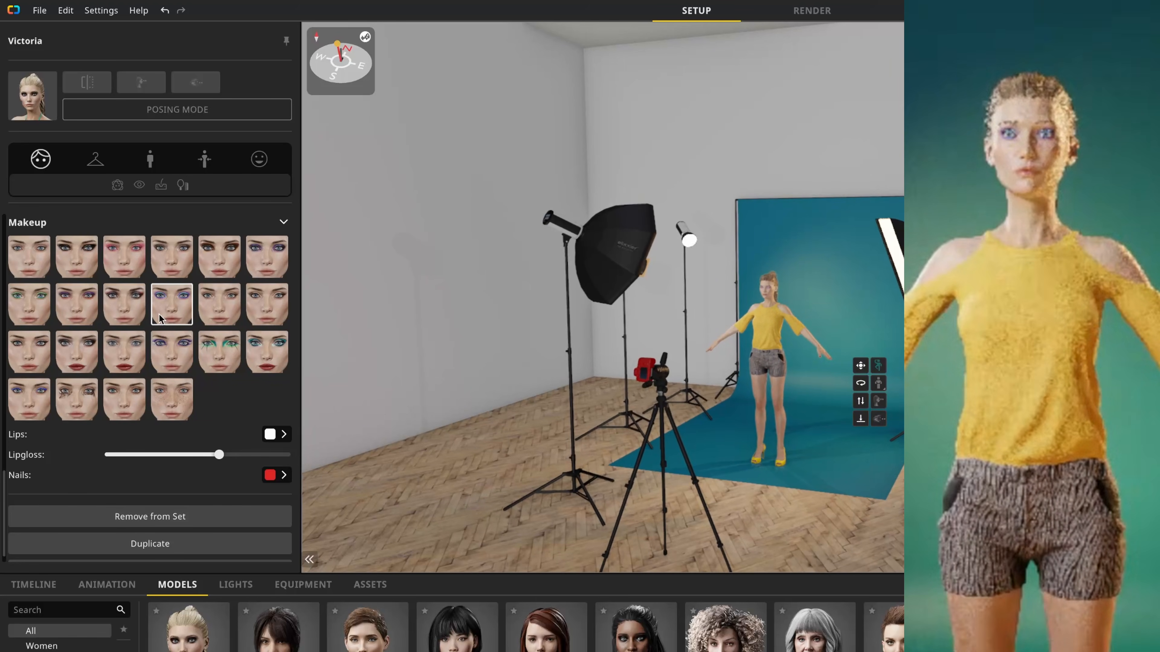
Step: Check the lip and nail color settings and raise the lipgloss to its maximum
click(270, 434)
click(273, 476)
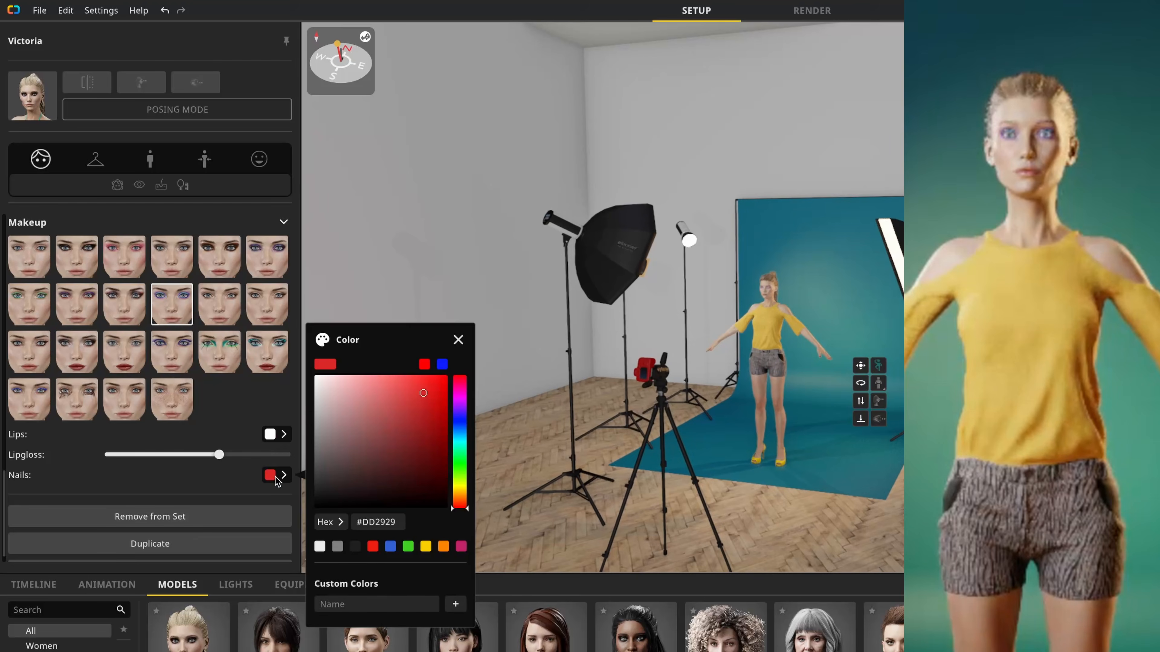
click(276, 479)
drag(219, 454, 289, 457)
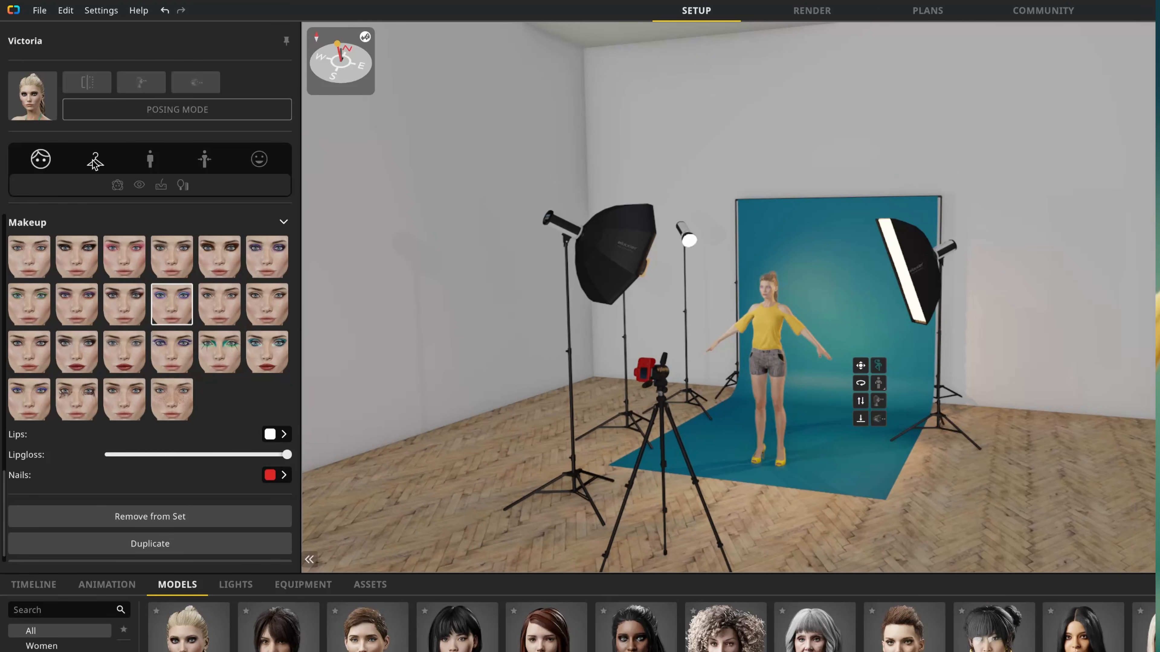
Step: Try several glasses on the model and keep the pair with the thin silver wire frame
click(96, 161)
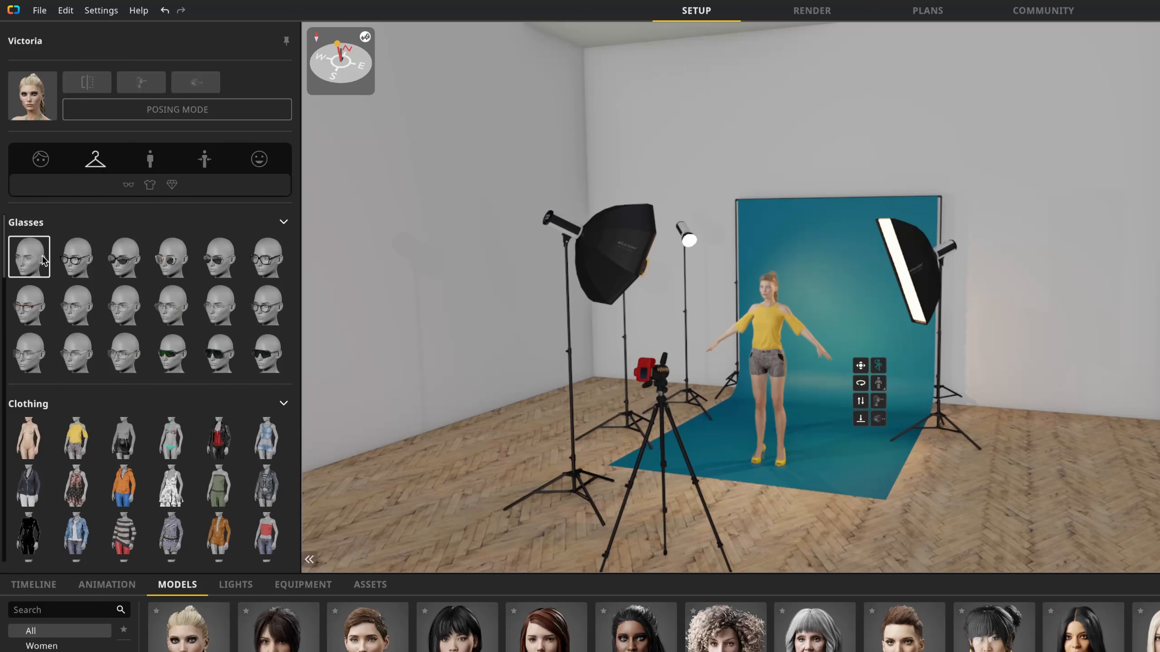
click(73, 259)
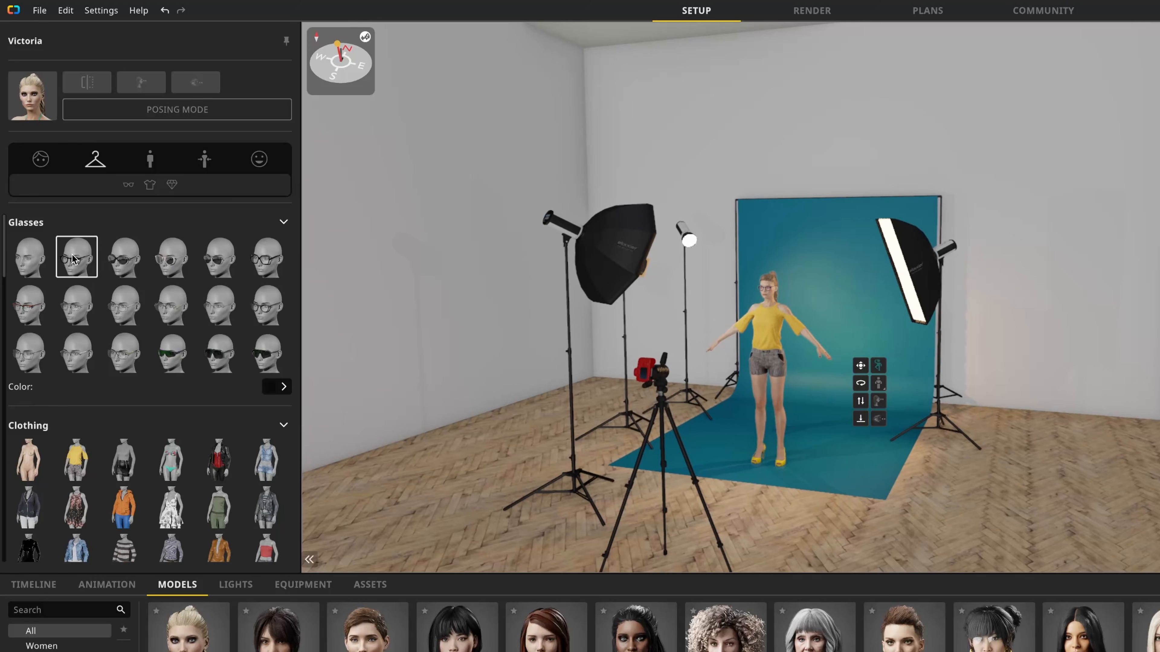
click(126, 261)
click(173, 259)
click(220, 259)
click(124, 304)
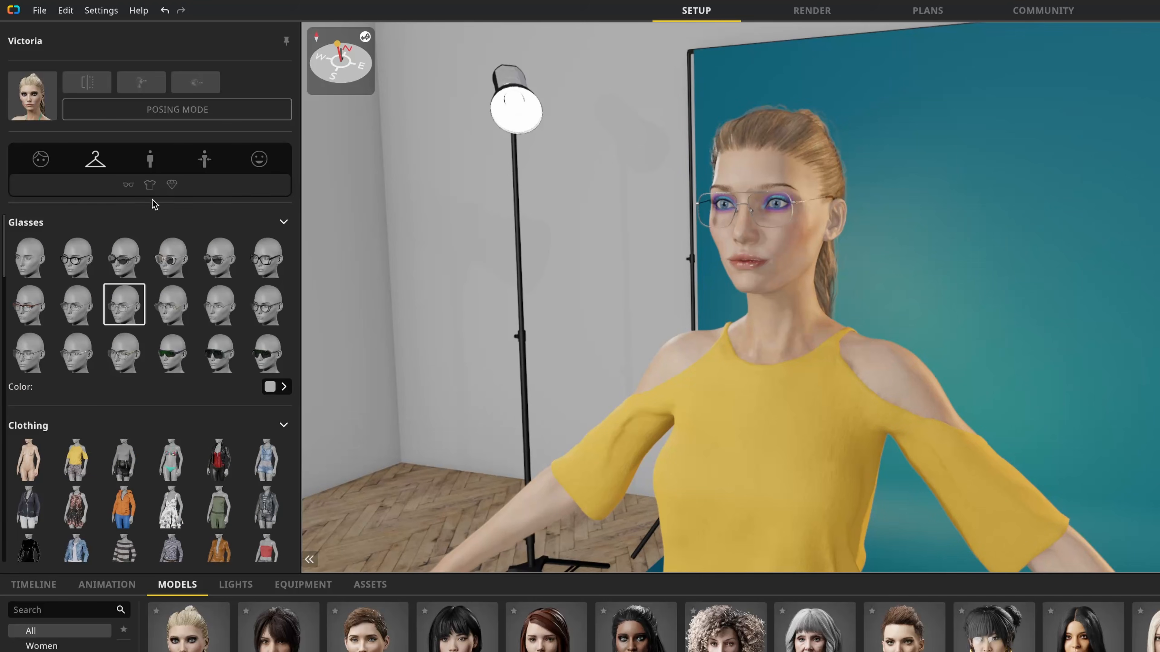
Step: Dress the model in the outfit with the beige trench coat and gray turtleneck
click(284, 224)
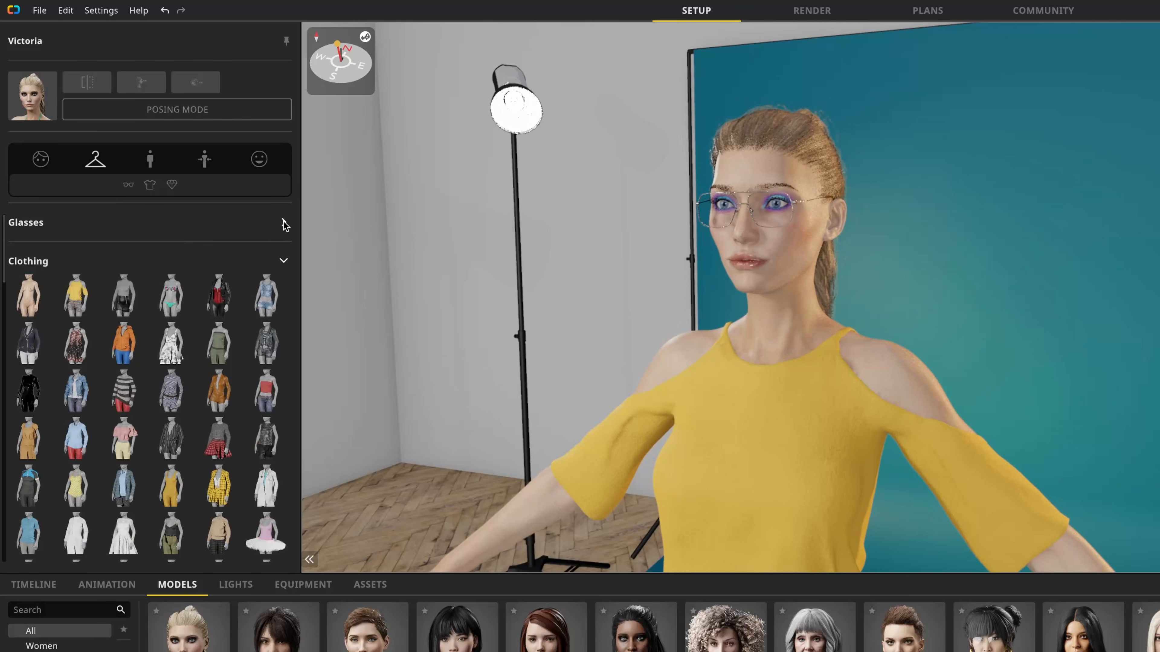
click(283, 262)
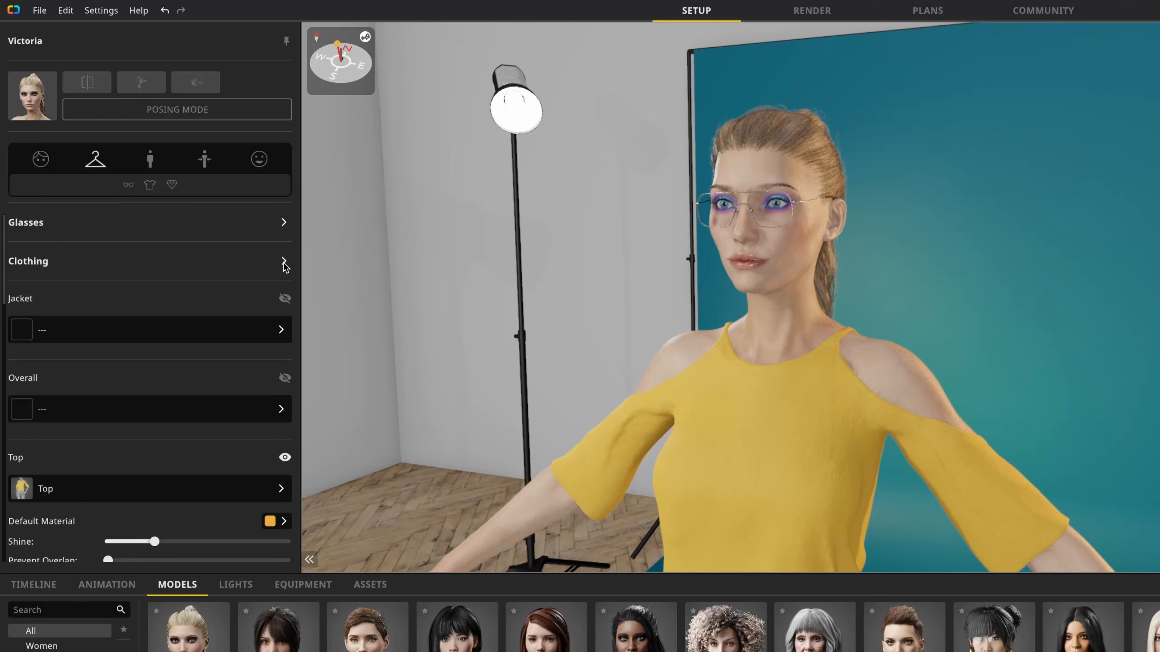
click(266, 337)
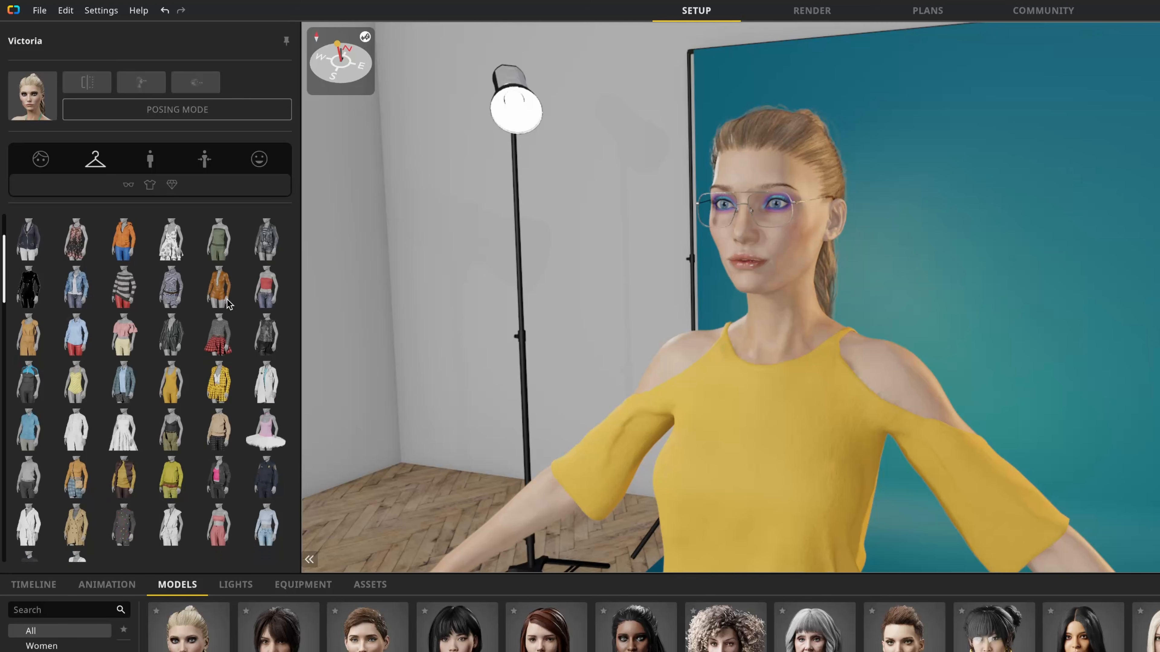
scroll(217, 298, up, 1)
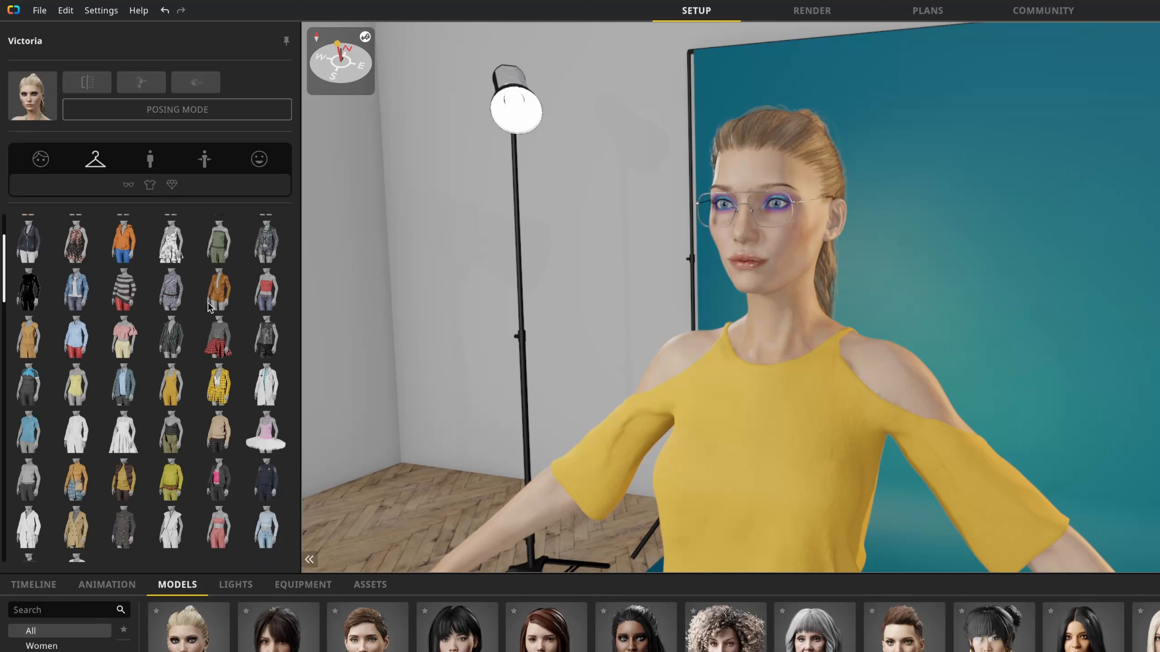
scroll(210, 306, down, 2)
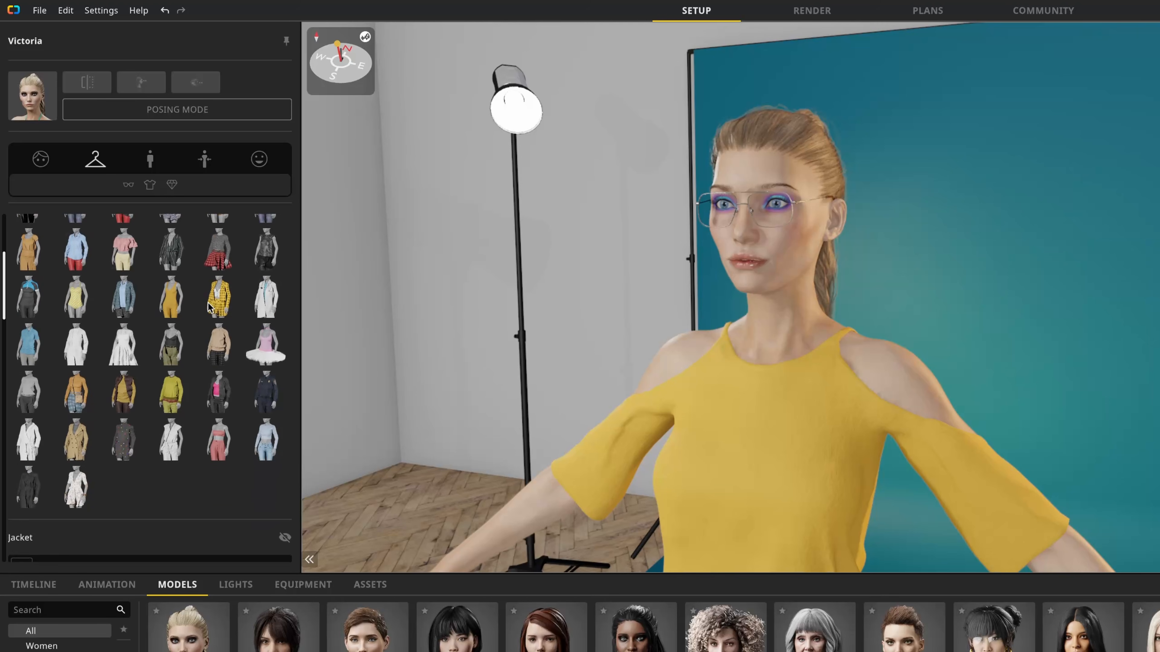
scroll(210, 306, down, 1)
click(77, 414)
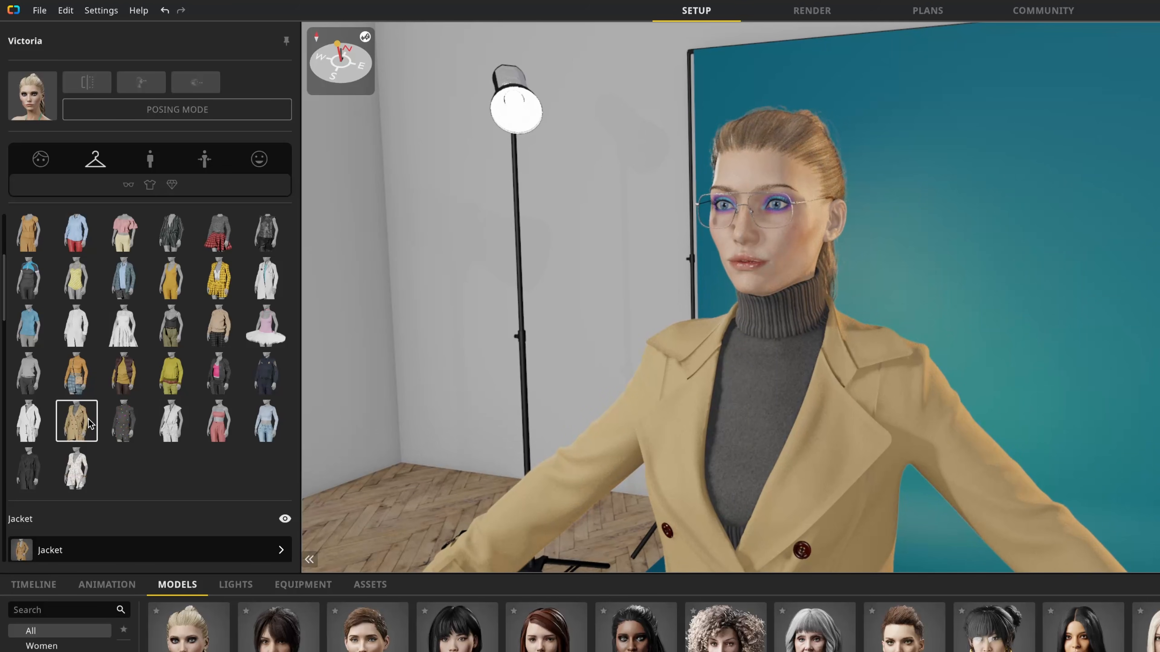
Step: Hide the jacket of the outfit and show it again
scroll(96, 301, down, 6)
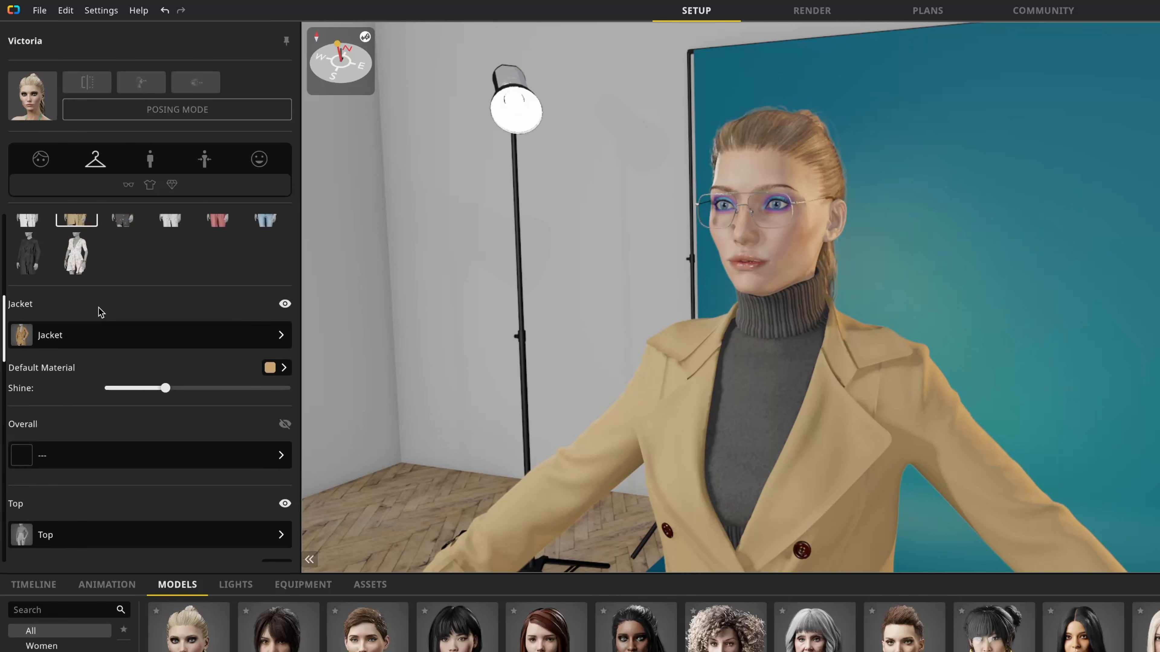
scroll(101, 311, down, 1)
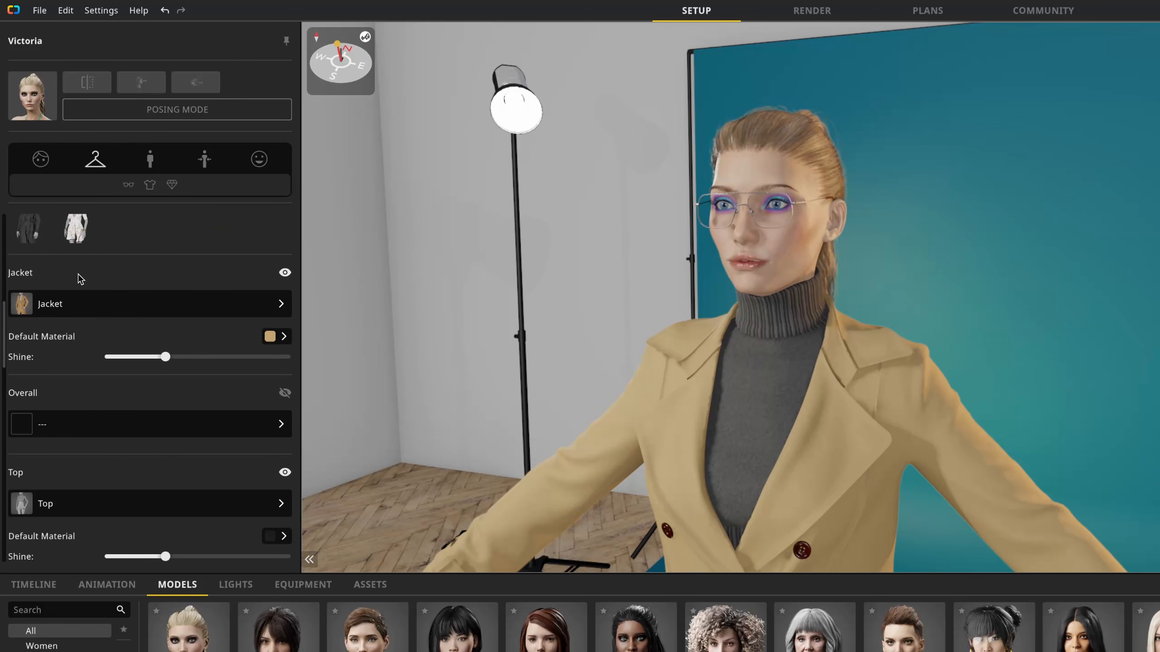
click(284, 275)
click(284, 274)
Step: Check the available jackets, then recolor the trench coat bright yellow and raise its shine to the maximum
click(272, 308)
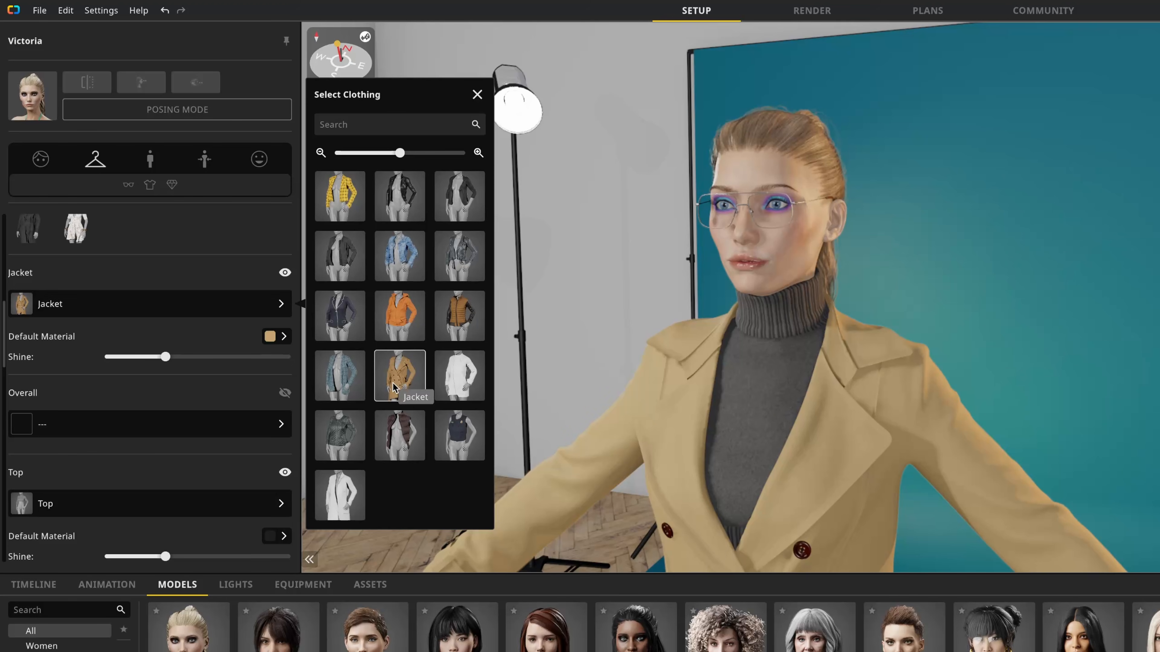
click(248, 334)
click(270, 337)
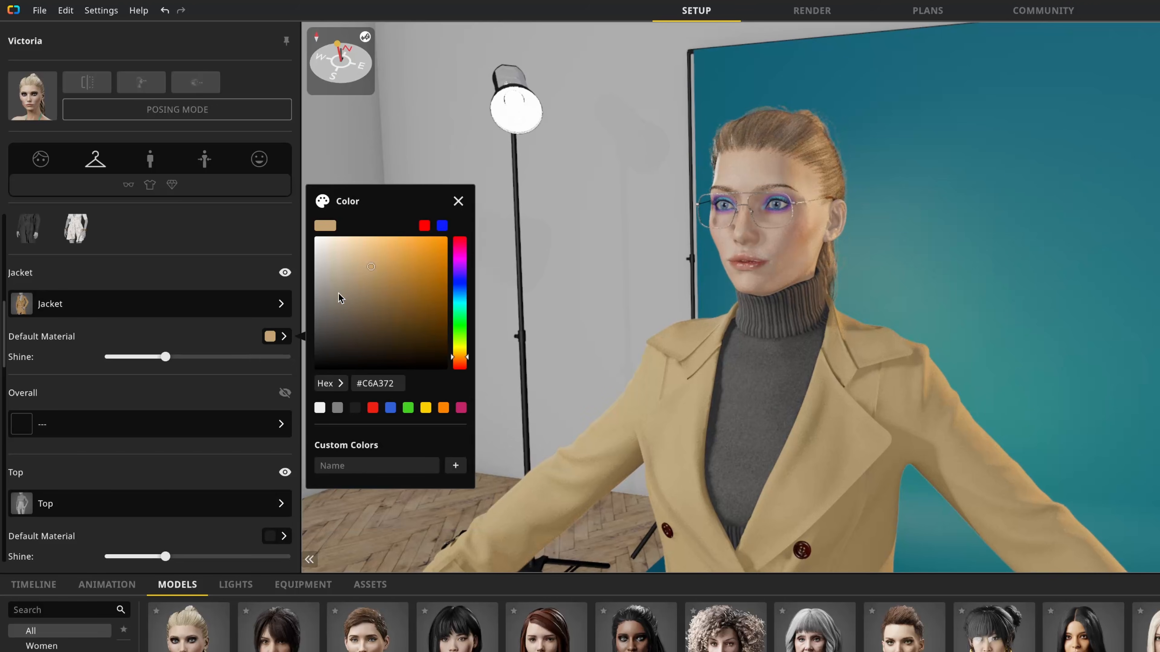
click(416, 266)
drag(459, 355, 460, 351)
drag(416, 266, 434, 253)
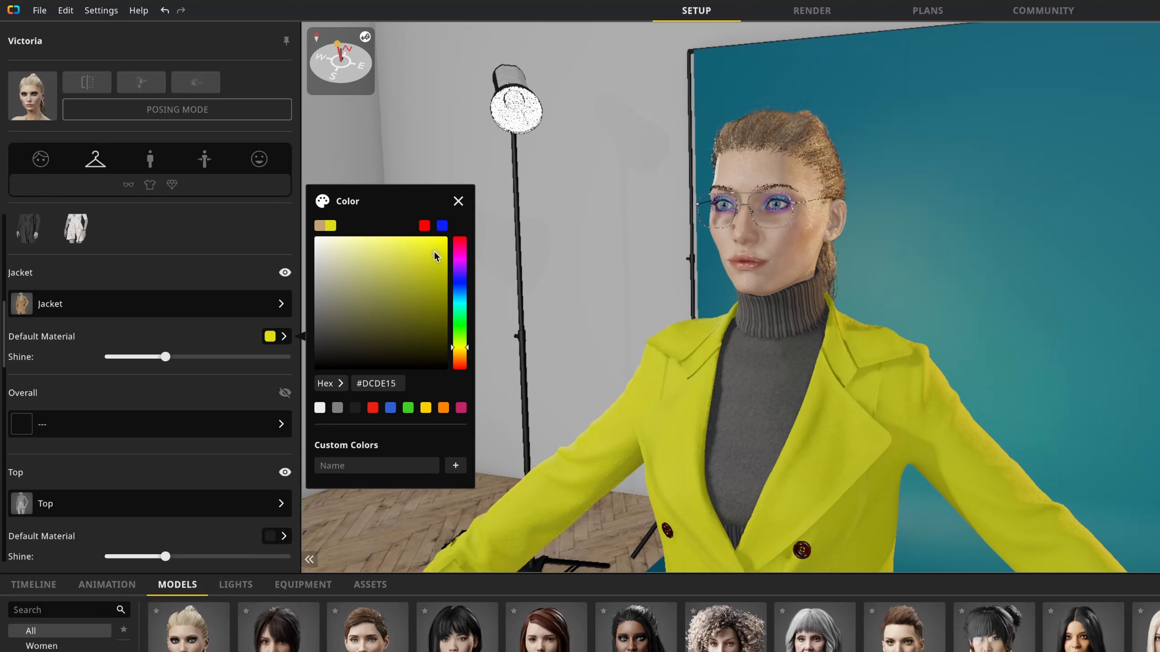
click(462, 349)
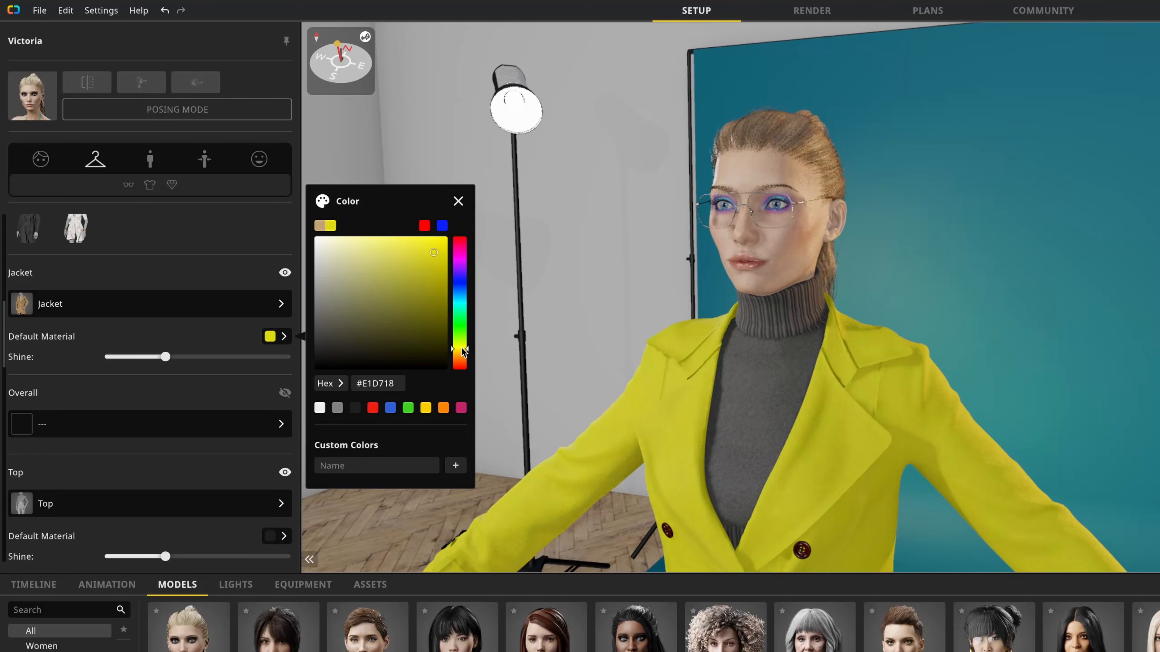
click(225, 331)
drag(164, 357, 322, 373)
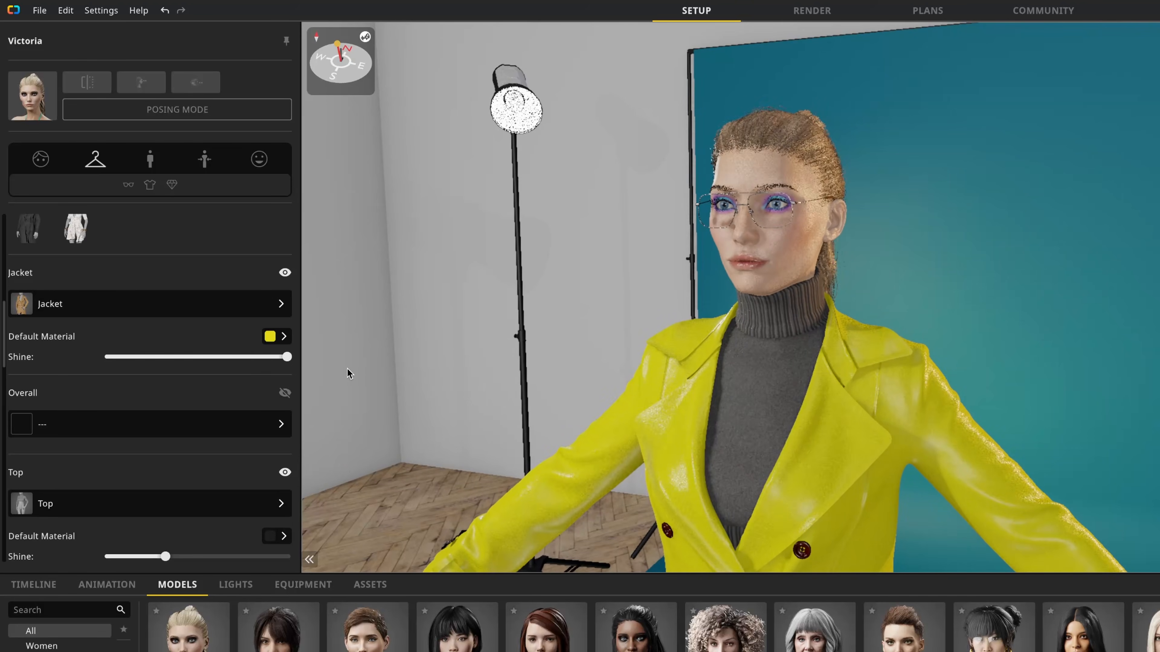
drag(696, 496, 721, 483)
Step: Look through the overalls and replace the gray turtleneck with the sleeveless gray-and-white marbled top
scroll(202, 321, down, 2)
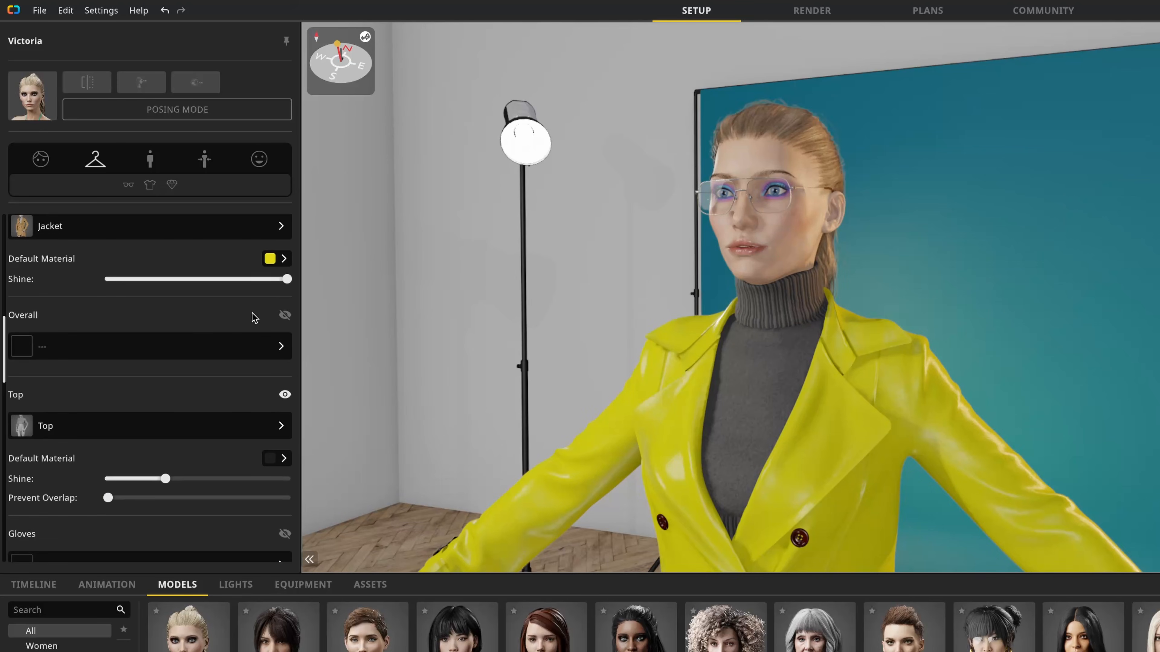
click(250, 353)
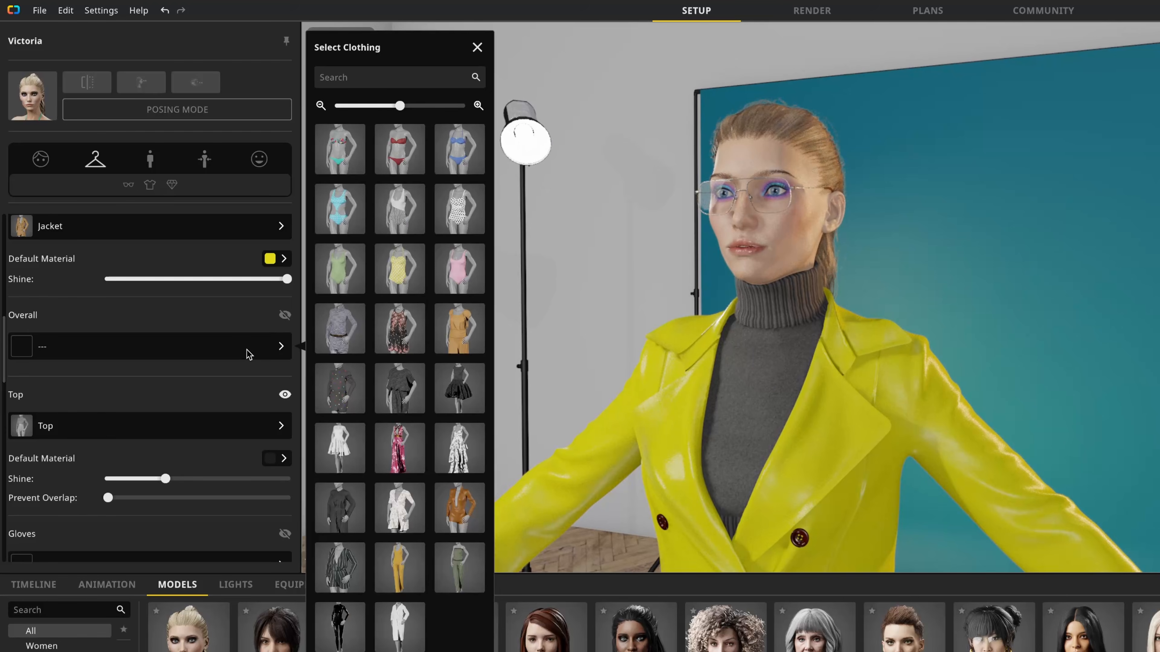
scroll(250, 355, down, 1)
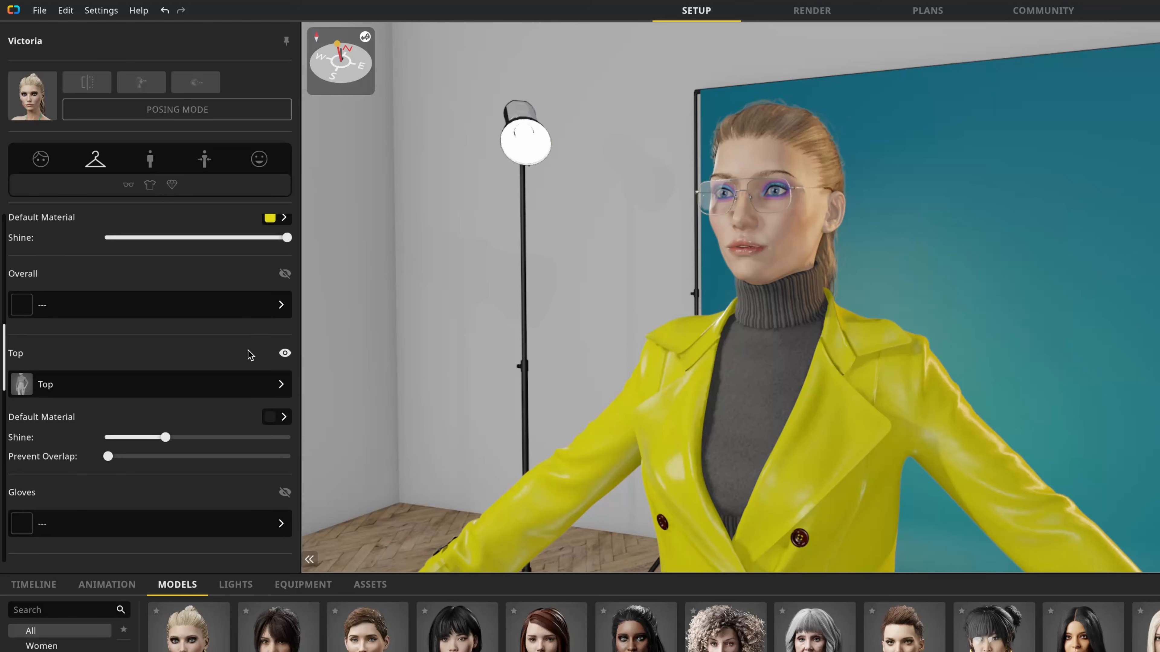
click(261, 377)
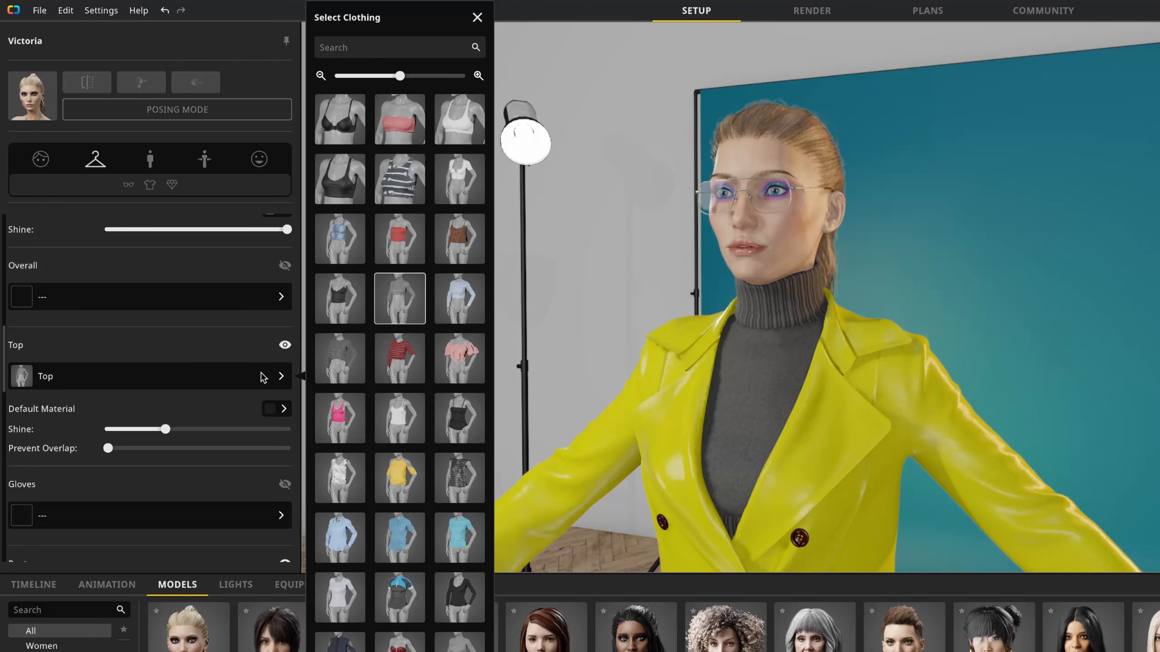
click(332, 477)
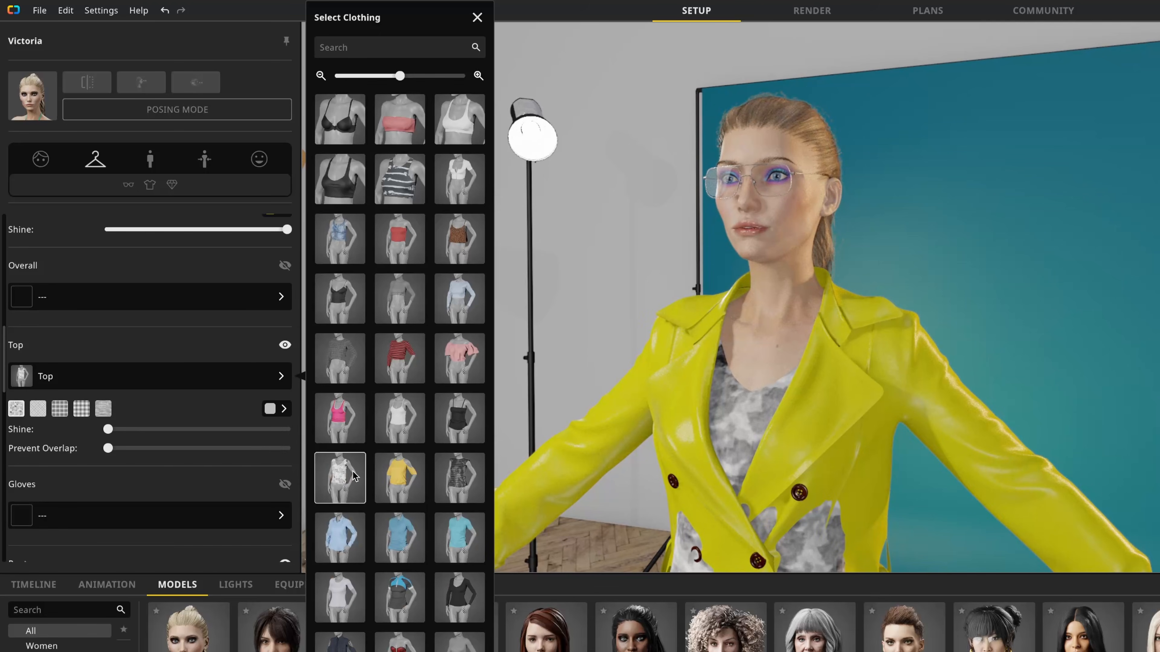
click(229, 406)
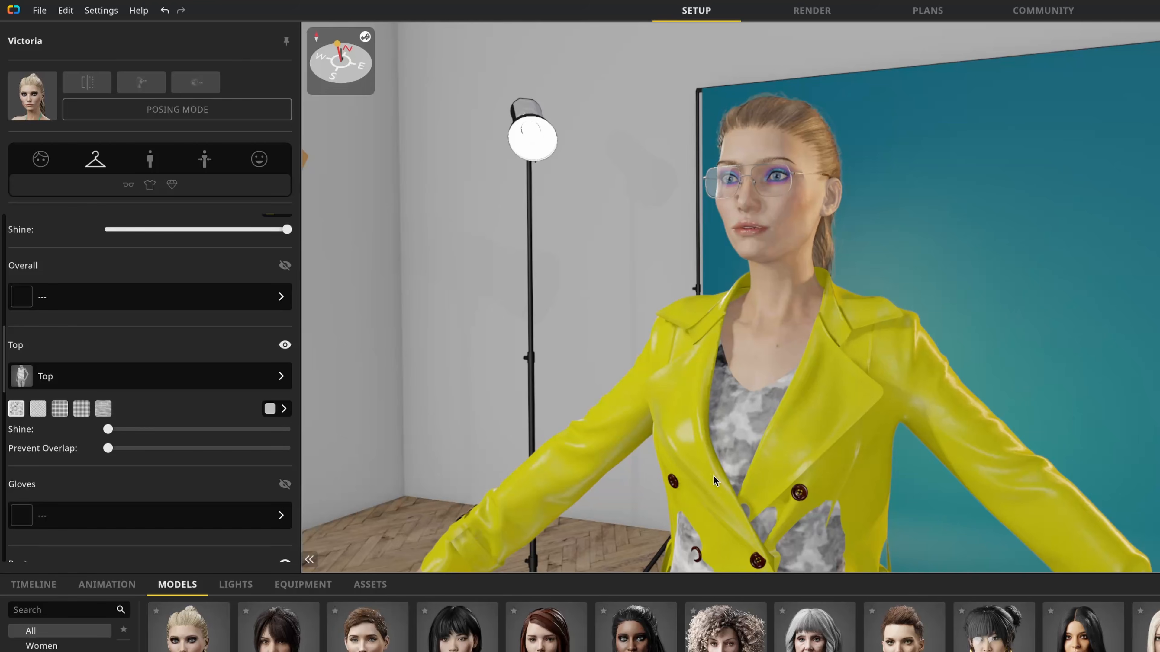
Step: Raise the top's Prevent Overlap to the maximum so it stays under the coat, and inspect the fit
scroll(713, 476, down, 2)
middle_drag(721, 481, 687, 386)
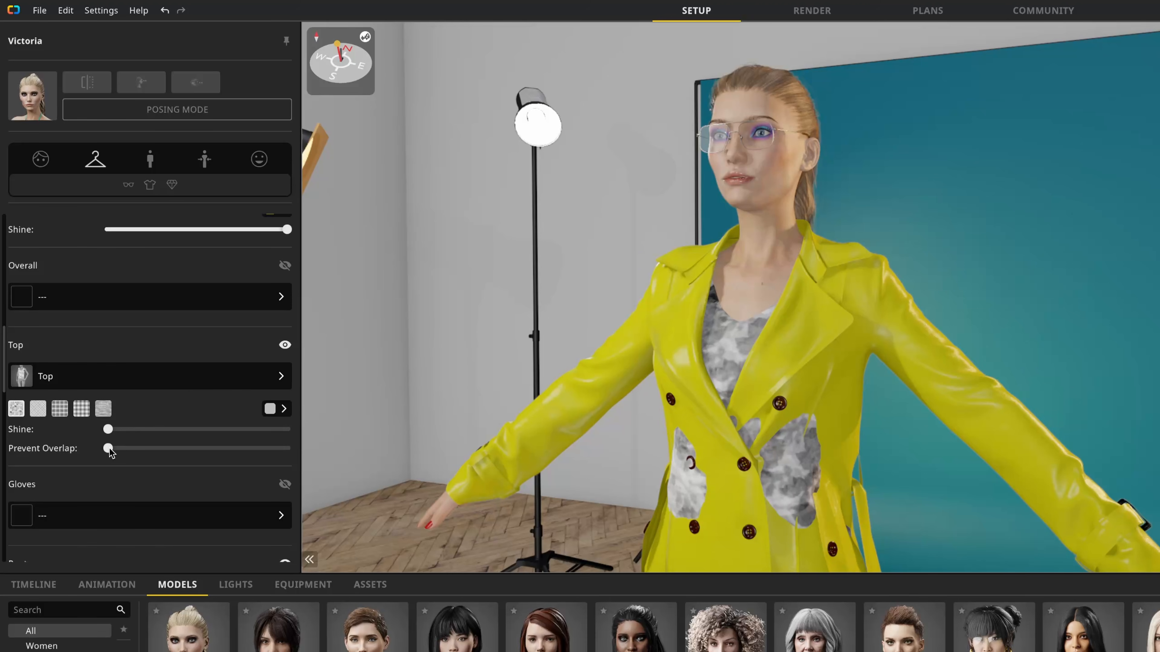
drag(110, 451, 290, 459)
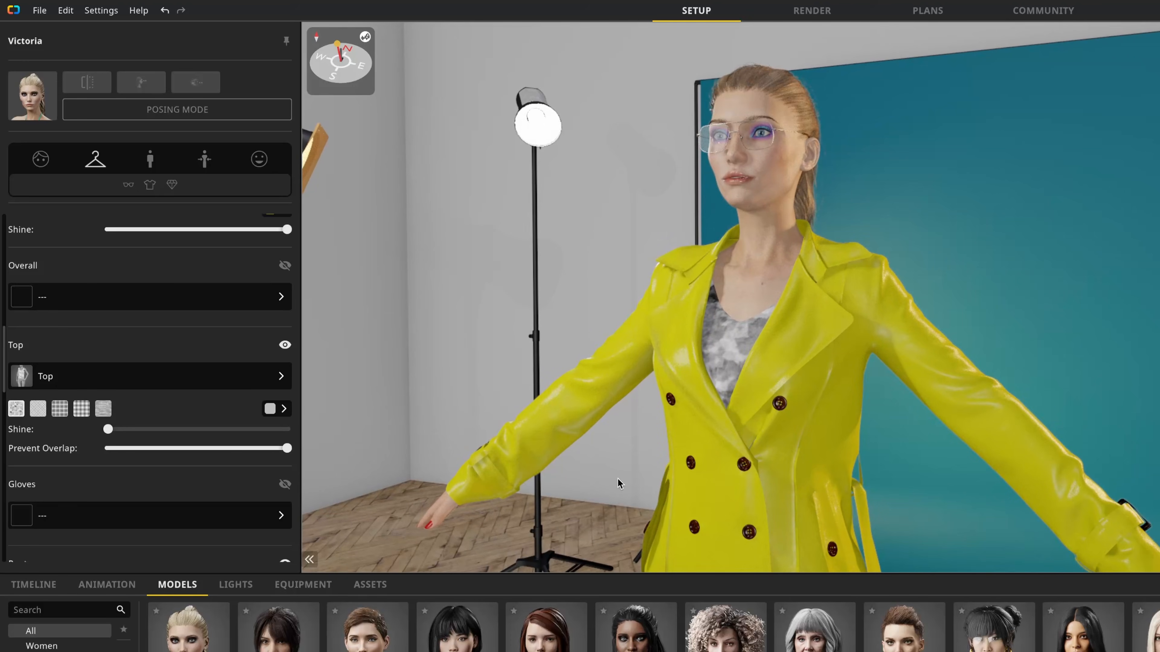
right_drag(691, 485, 347, 484)
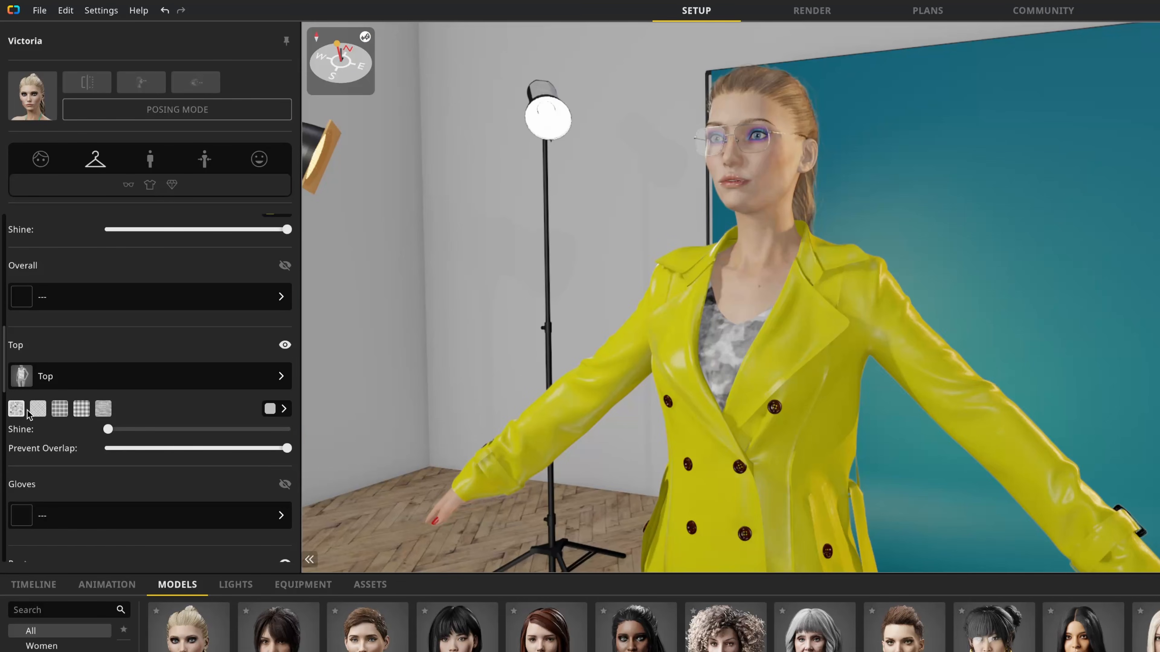
Step: Try the fabric patterns of the top and keep the large checked plaid
click(38, 409)
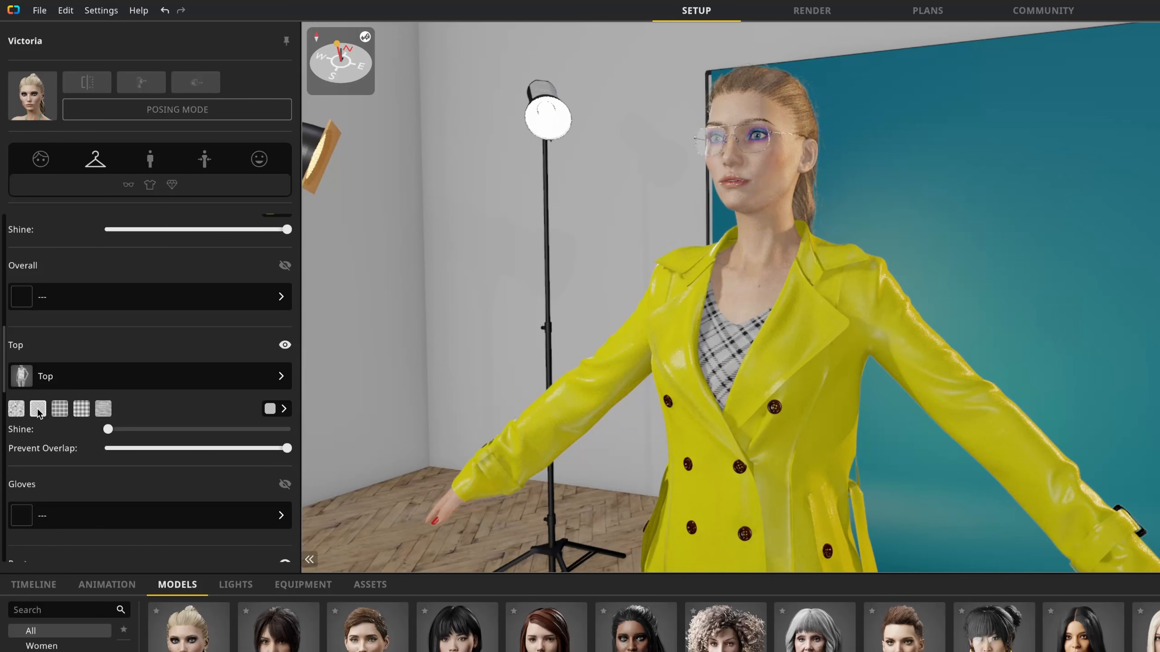
click(60, 409)
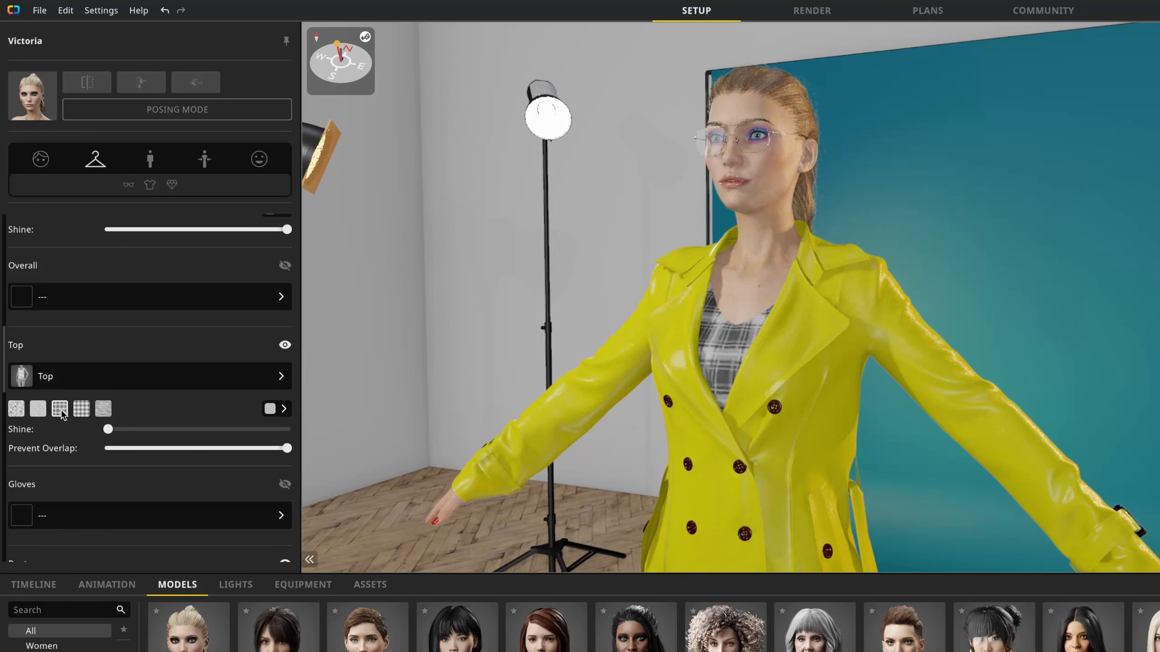
click(81, 409)
click(108, 409)
click(81, 410)
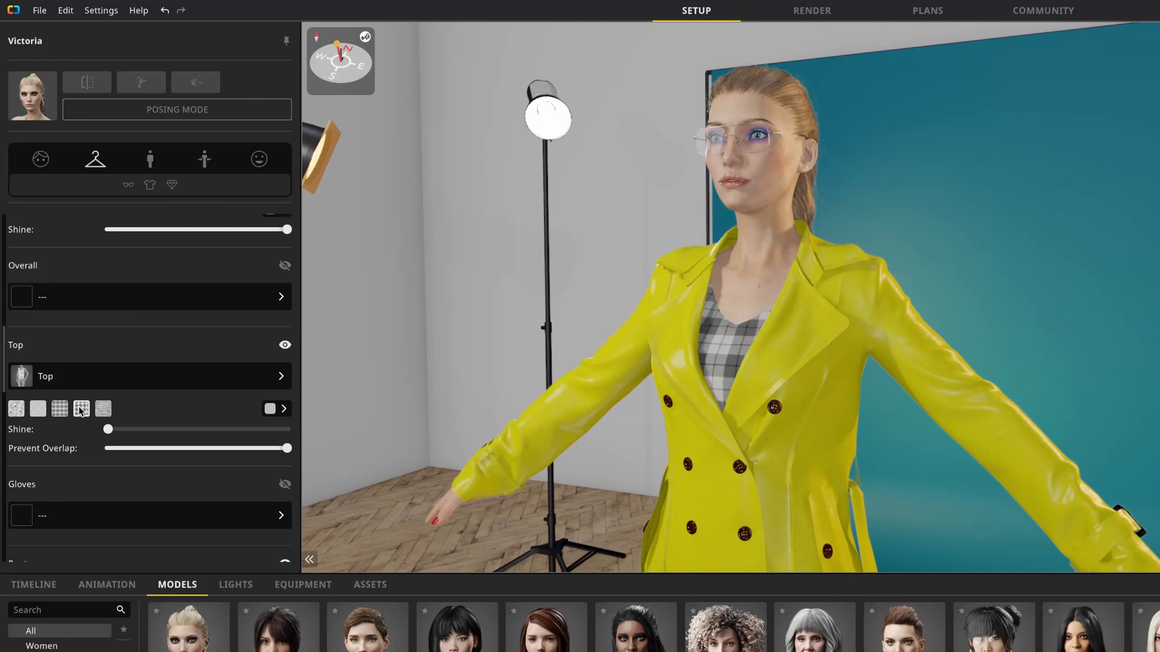
Step: Recolor the plaid top a muted purple
click(270, 408)
drag(457, 338, 458, 349)
click(360, 391)
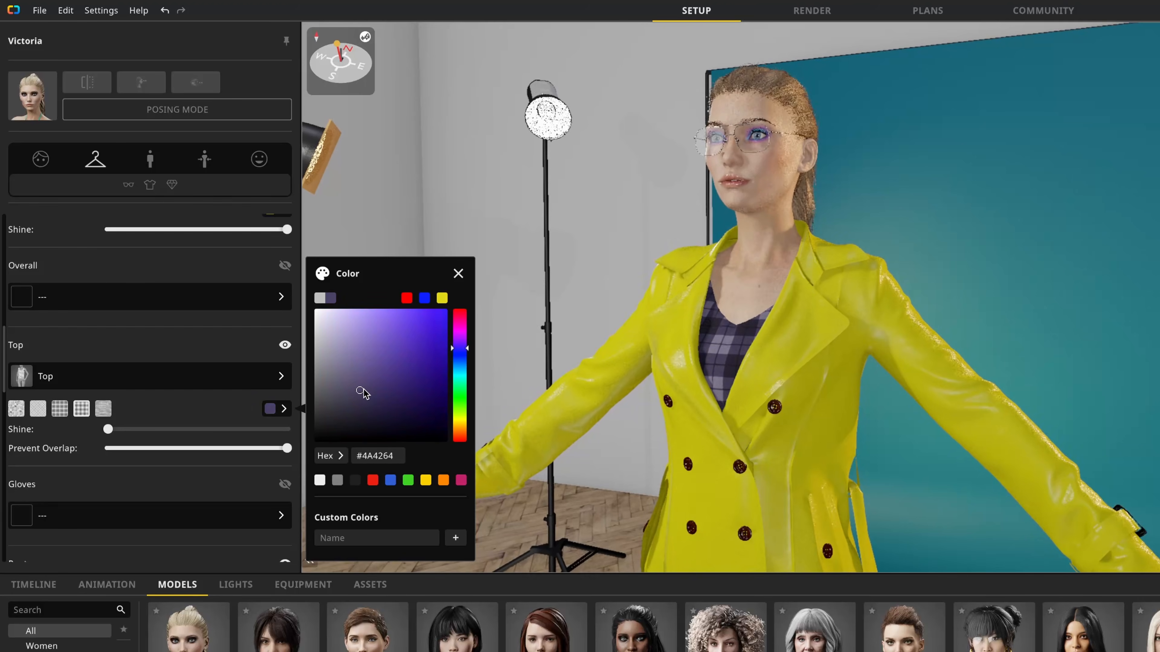
click(375, 378)
click(200, 410)
Step: Add gloves to the model, try styles up to the forearm-length black leather pair, and hide the jacket
scroll(200, 410, down, 4)
scroll(197, 413, down, 1)
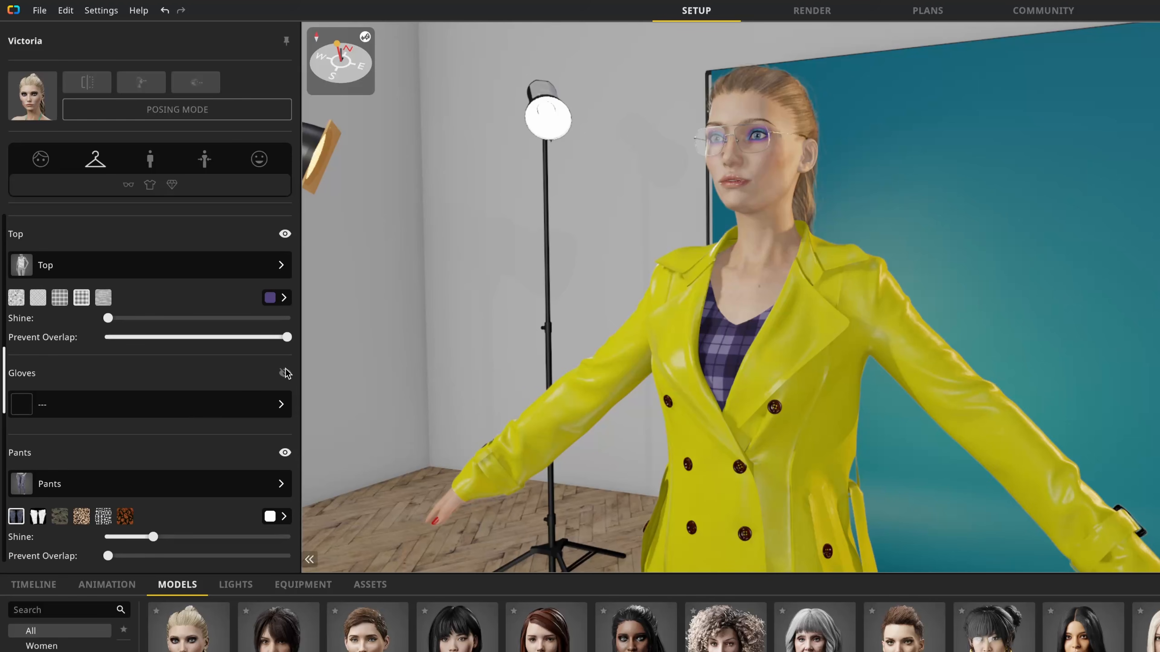
click(285, 373)
click(150, 405)
click(404, 301)
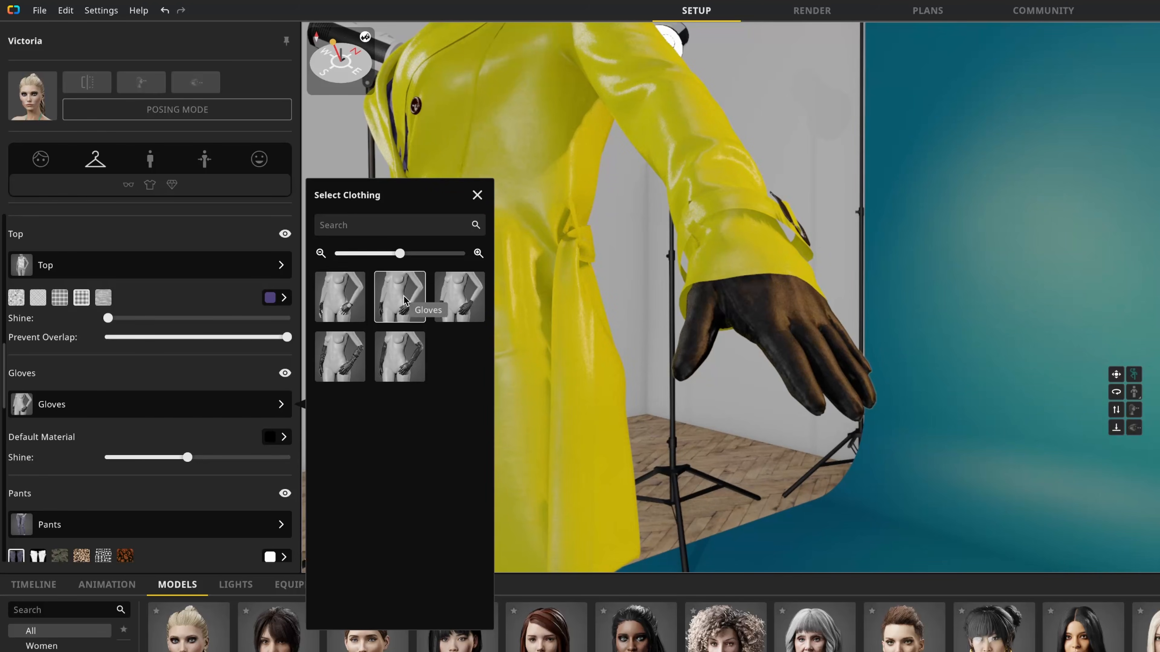
click(475, 301)
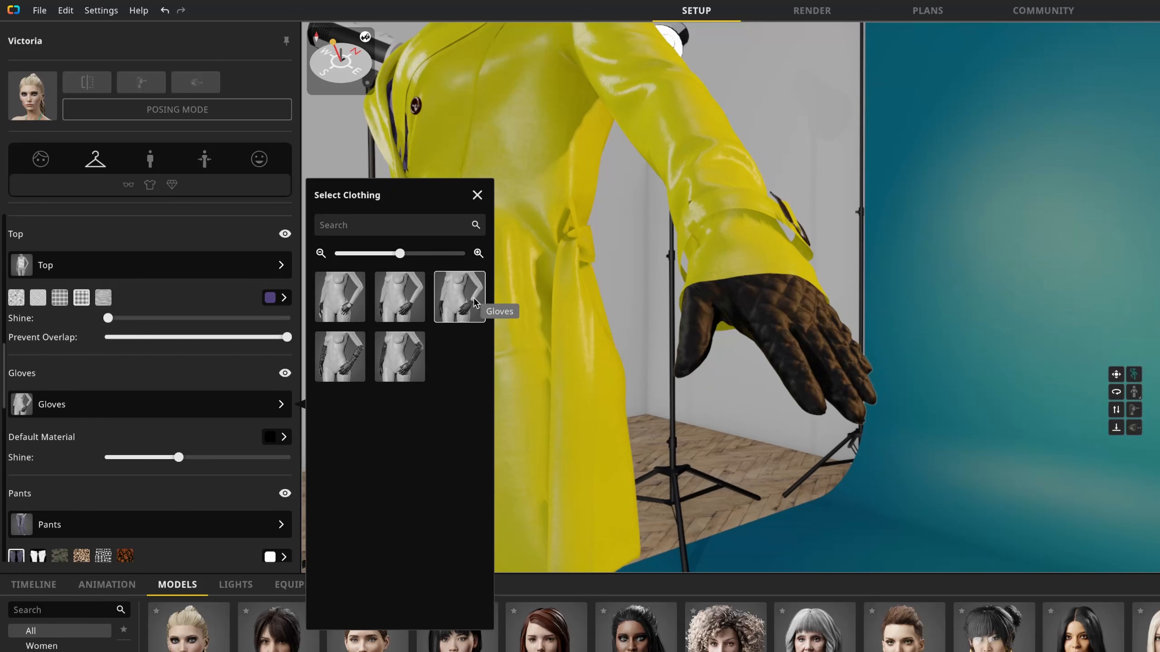
click(330, 364)
scroll(274, 320, up, 5)
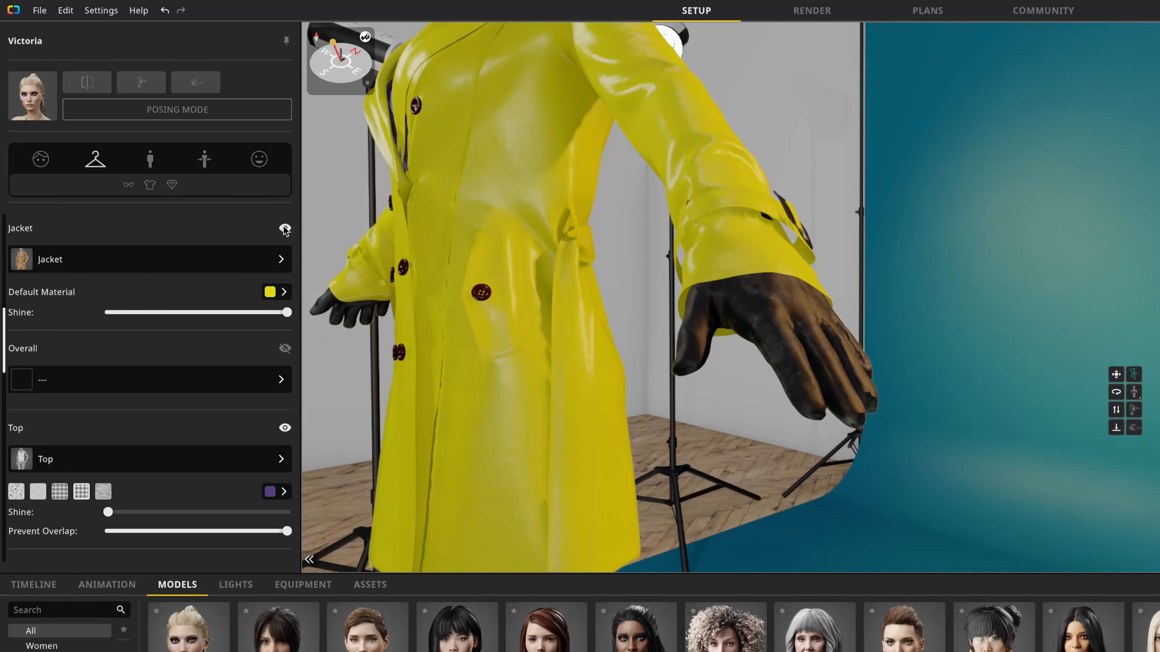
click(284, 228)
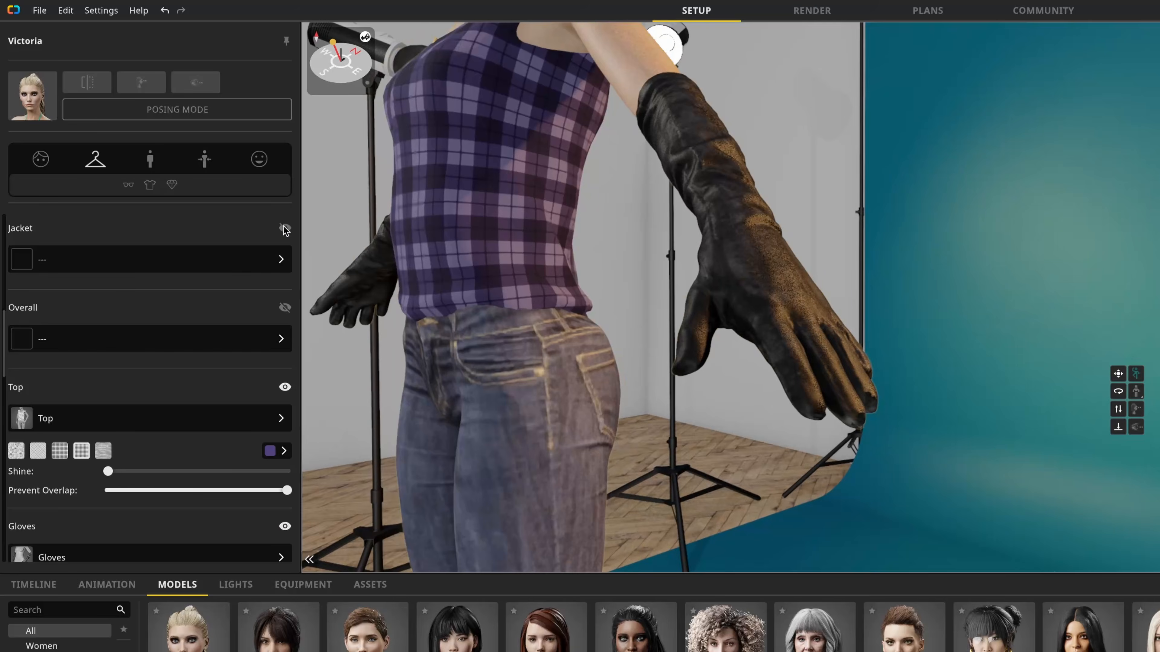
Step: Switch to the longest leather gloves and recolor them dark brown
scroll(182, 365, down, 5)
click(280, 332)
click(399, 284)
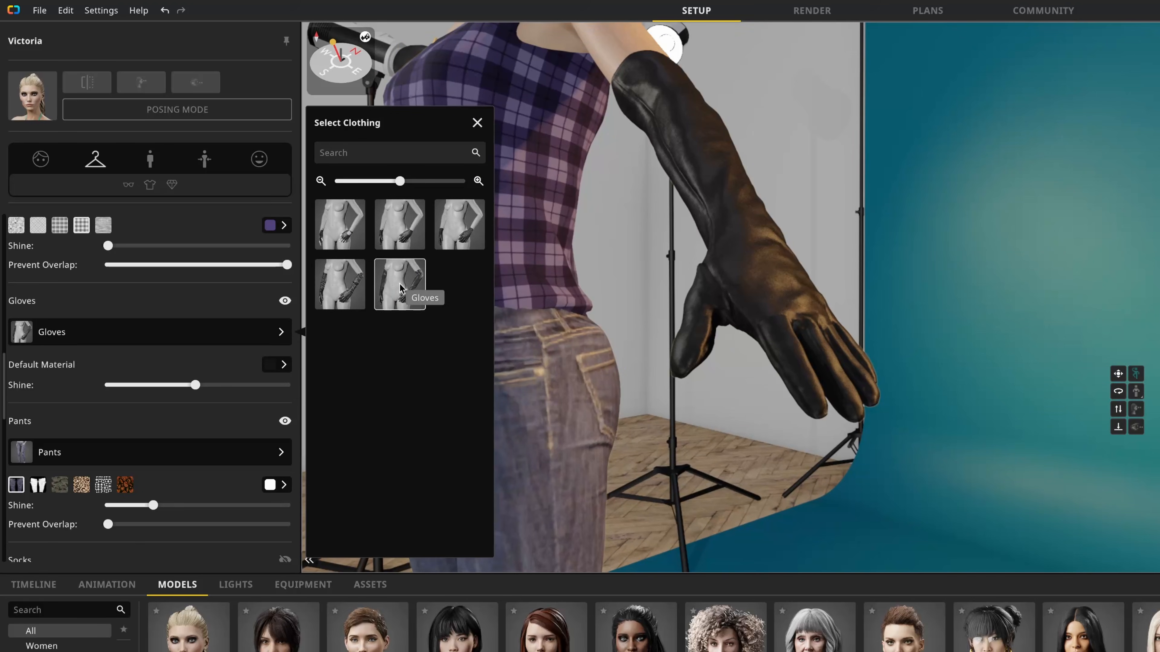
click(270, 366)
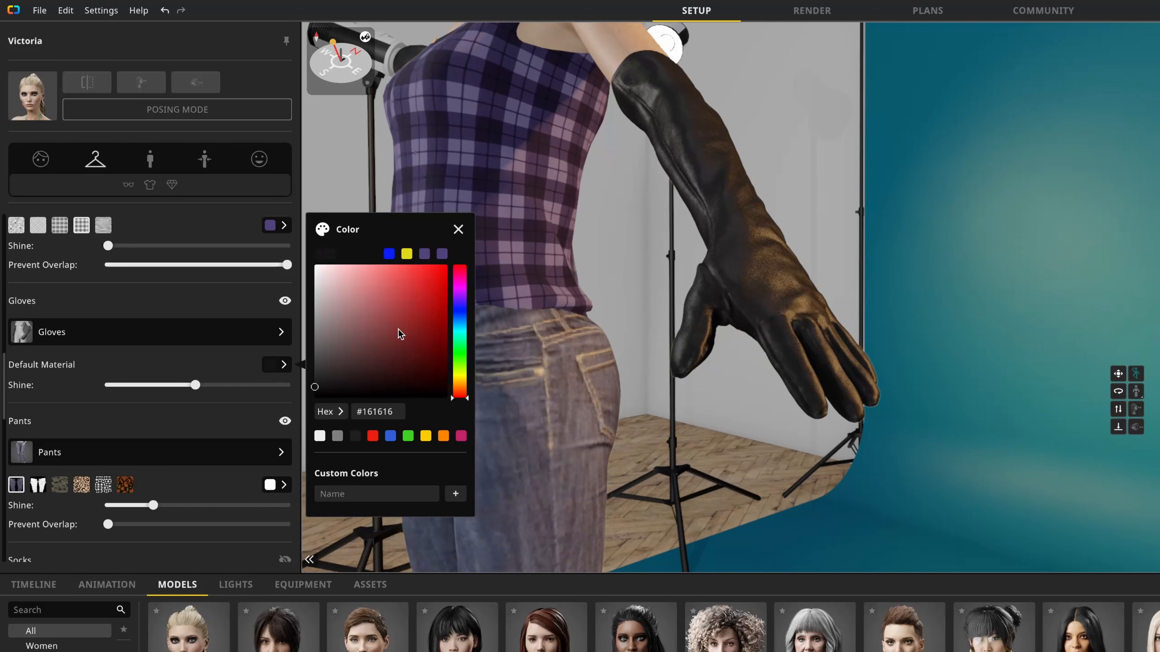
drag(399, 335, 393, 303)
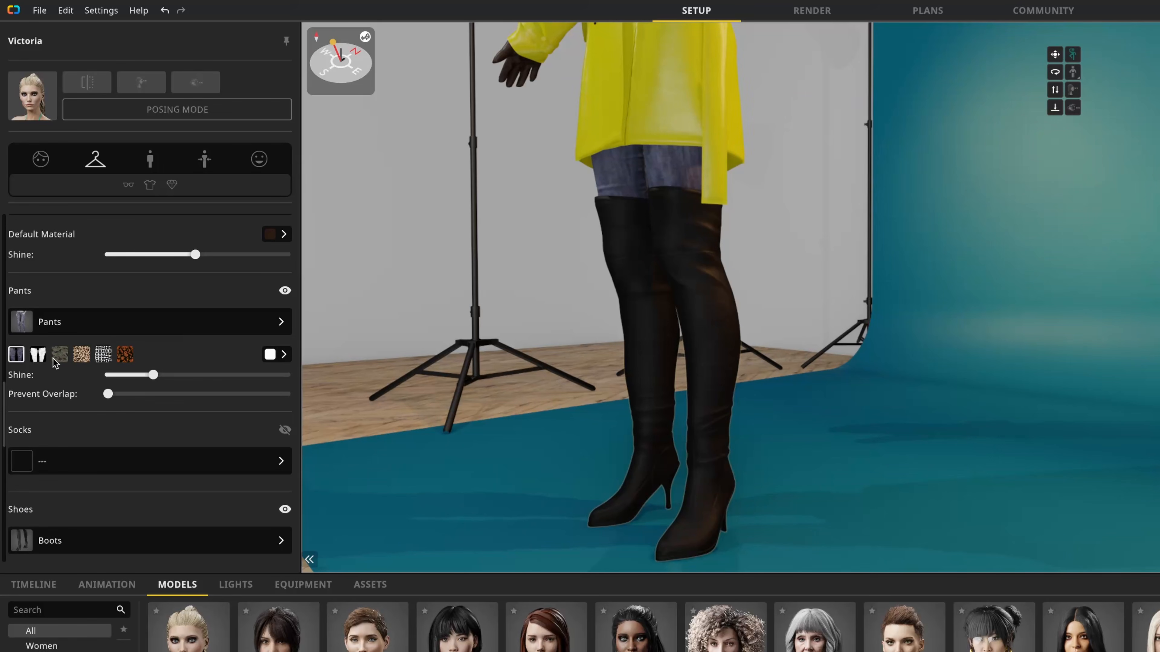
Step: Try the pants materials and keep the black-and-white geometric pattern
click(39, 356)
click(60, 356)
click(84, 357)
click(103, 355)
Step: Try sandals, sneakers, heels and ankle boots on the model, ending with the black thigh-high boots
scroll(201, 361, down, 3)
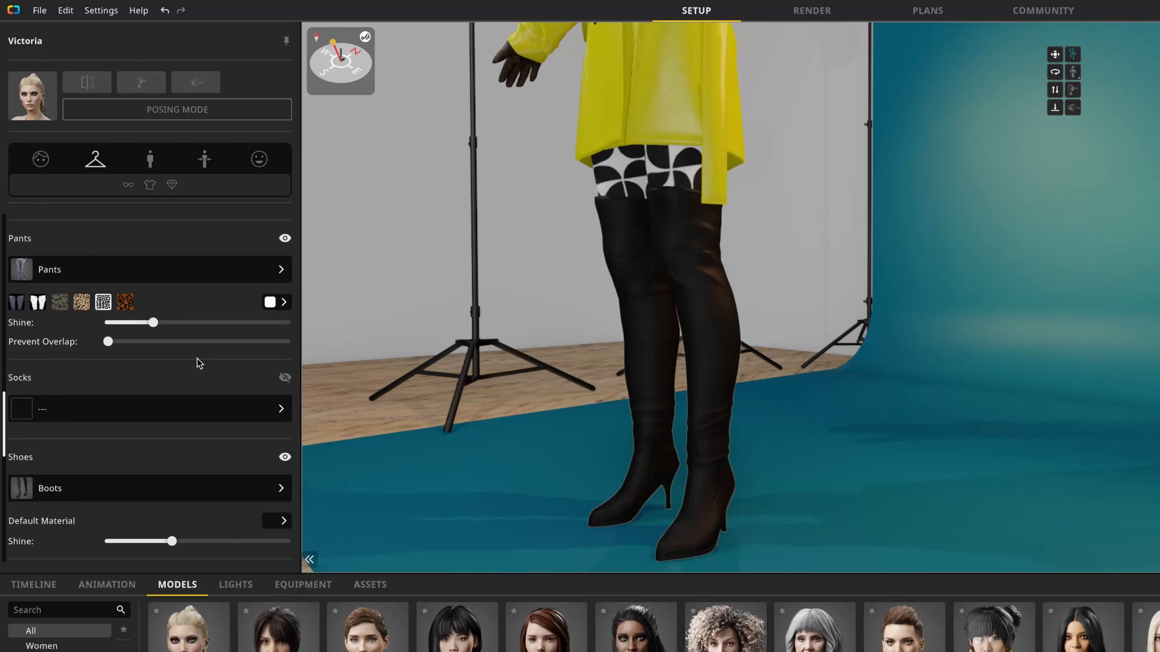
scroll(216, 395, down, 1)
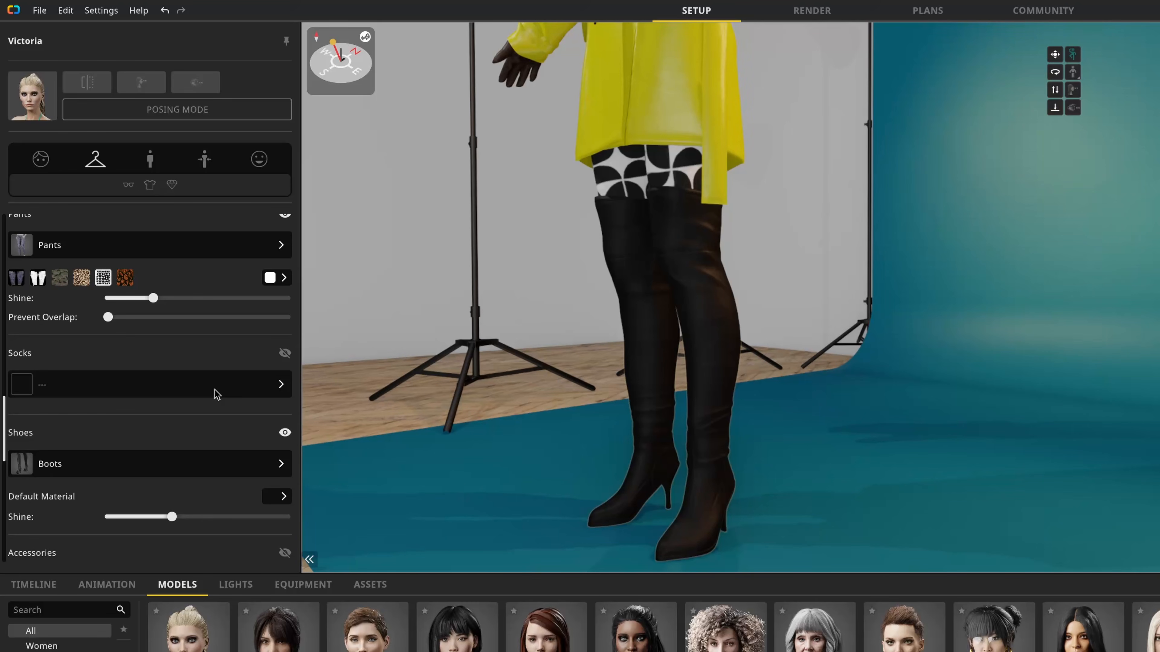
scroll(217, 391, down, 3)
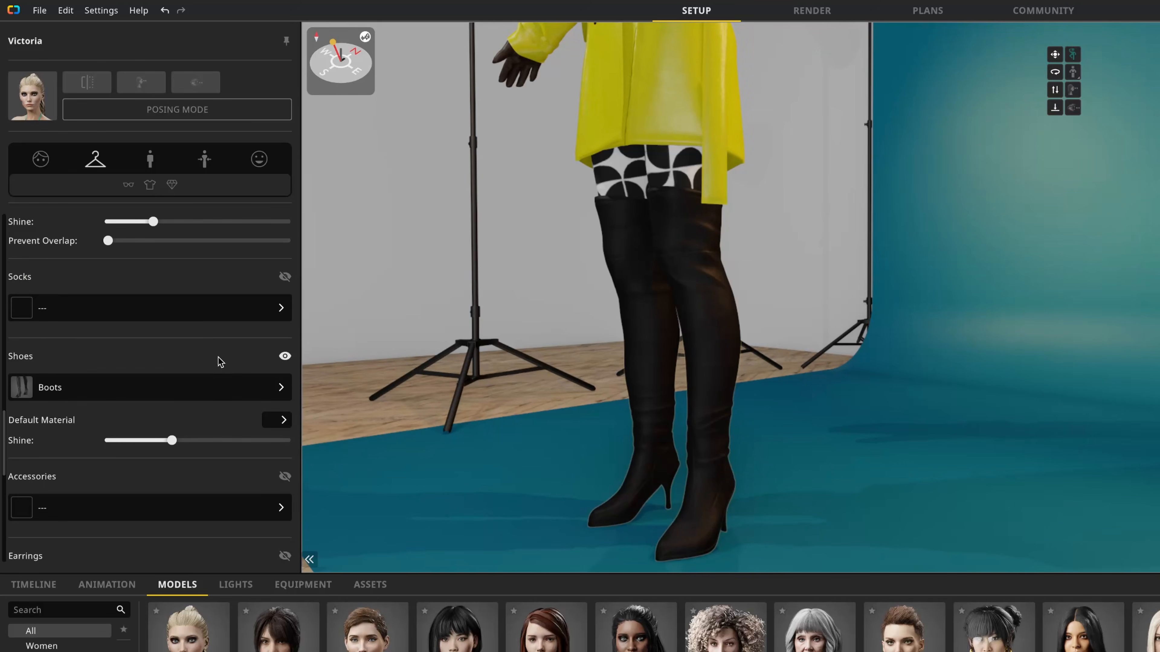
click(211, 399)
click(362, 196)
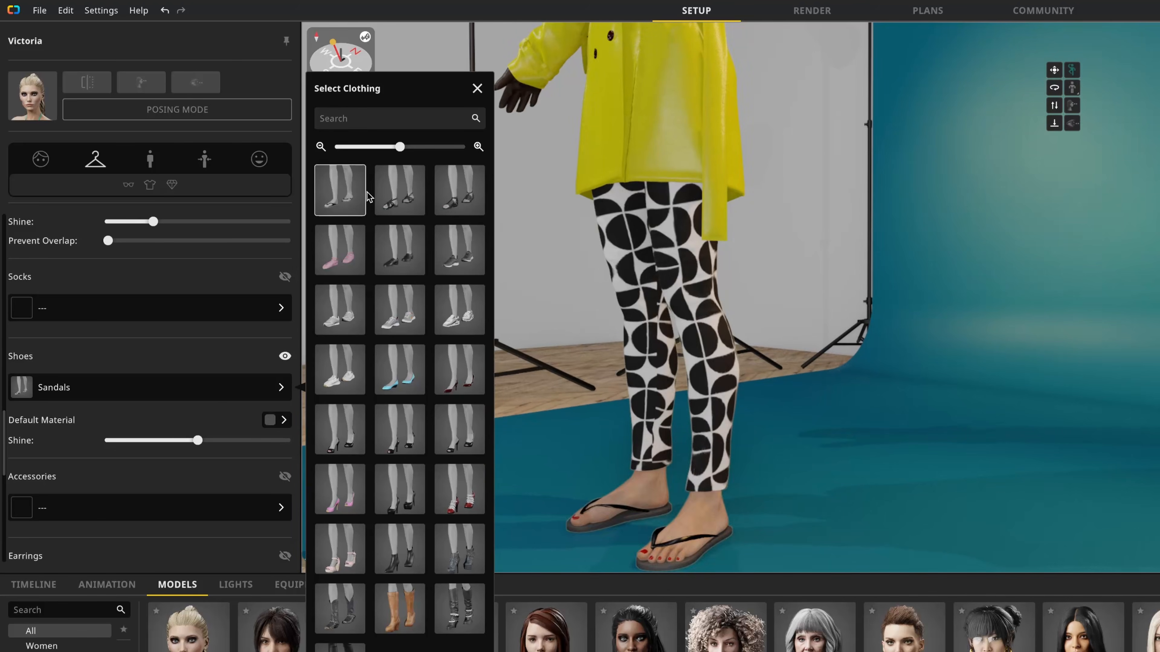
click(453, 204)
click(348, 304)
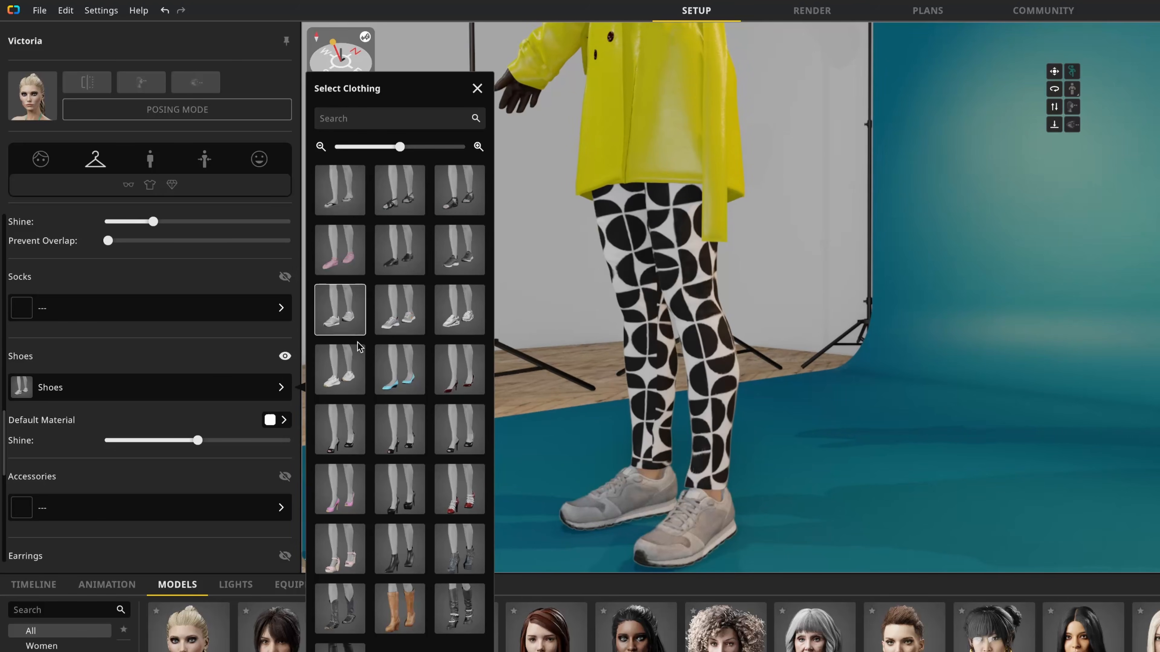
click(468, 446)
click(401, 559)
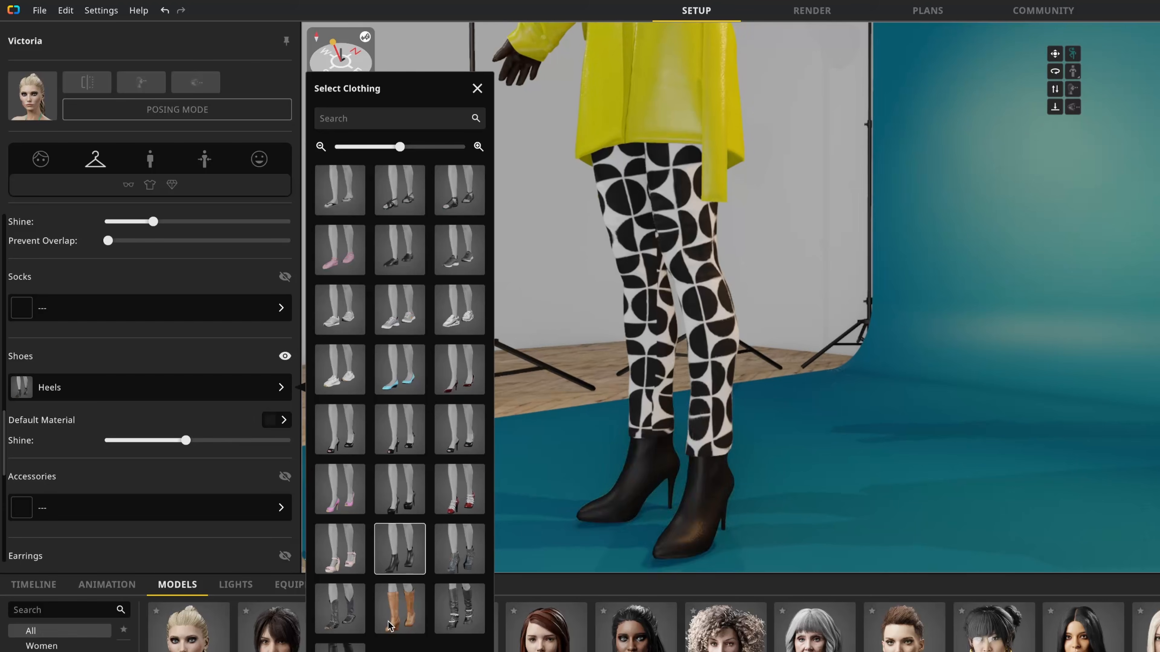
click(349, 614)
click(467, 615)
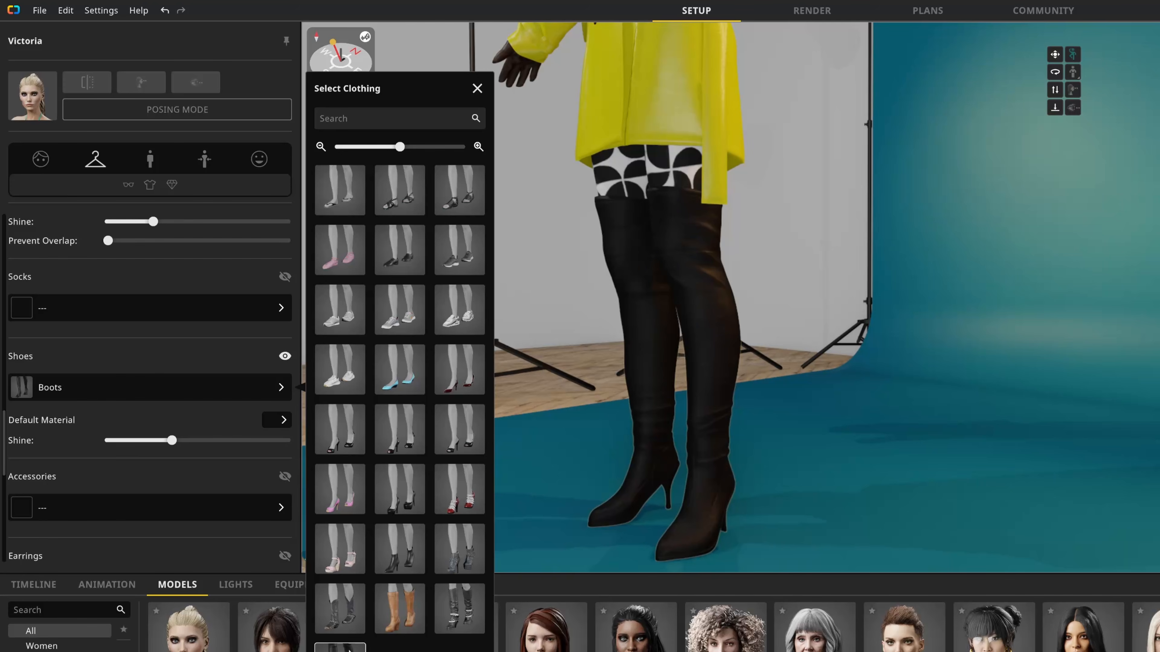
Step: Try the apron from the accessories and replace it with the bag
scroll(225, 456, down, 3)
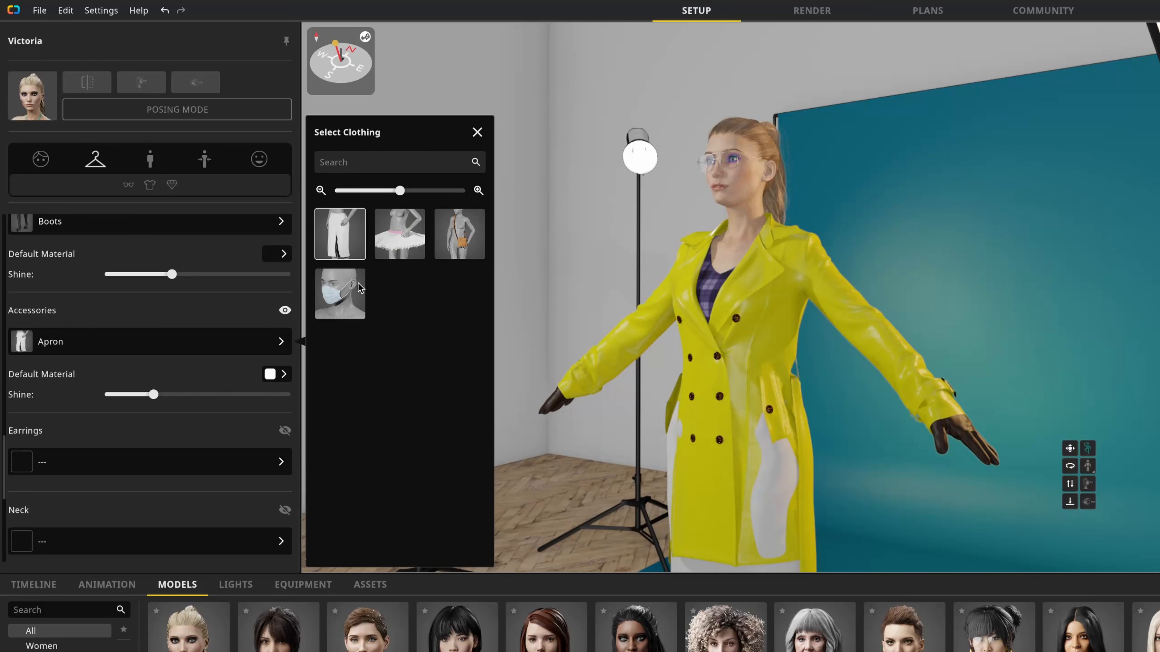
click(463, 240)
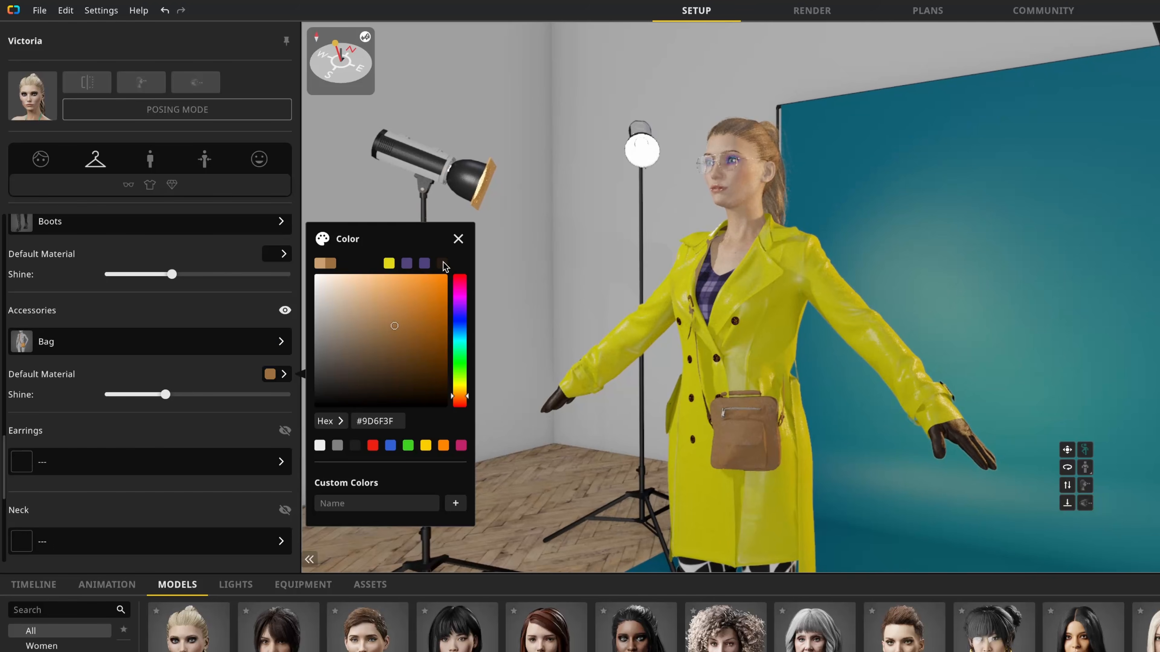
click(442, 263)
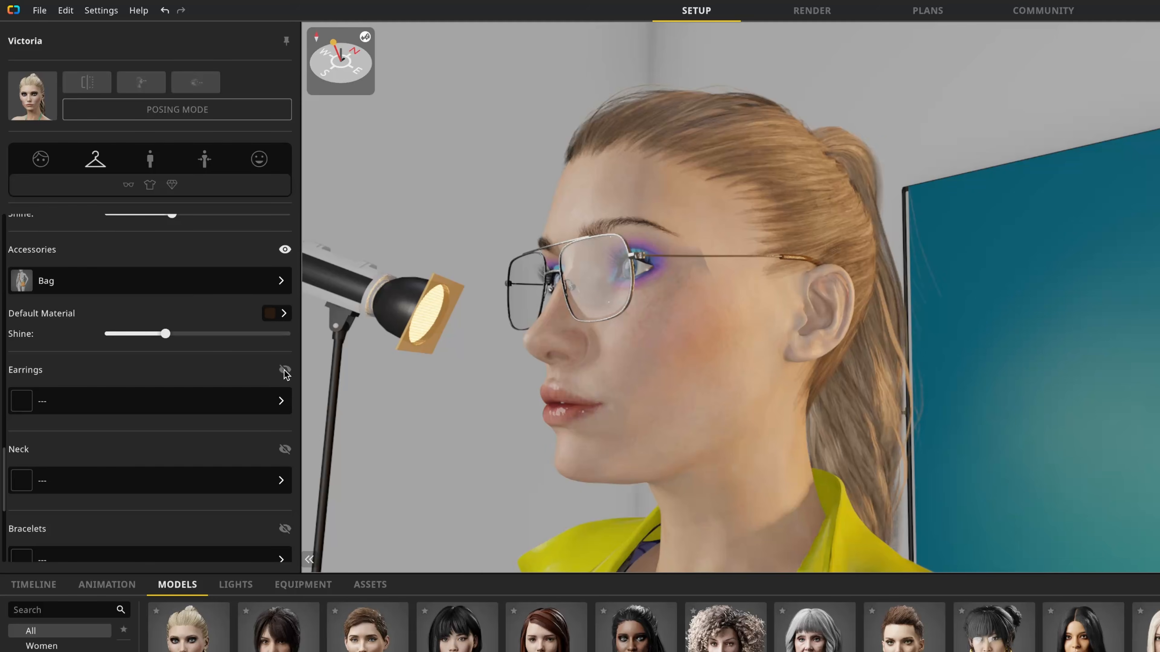
Step: Add earrings to the model, switch to the large oval hoops, and recolor them yellow
click(285, 371)
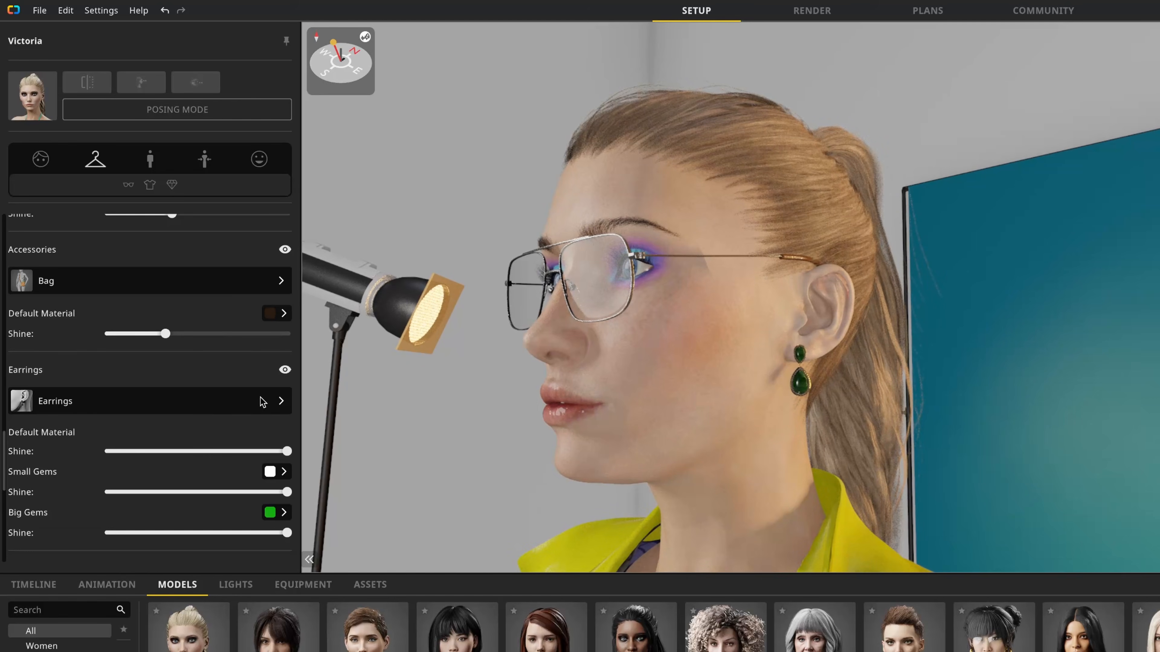
click(262, 402)
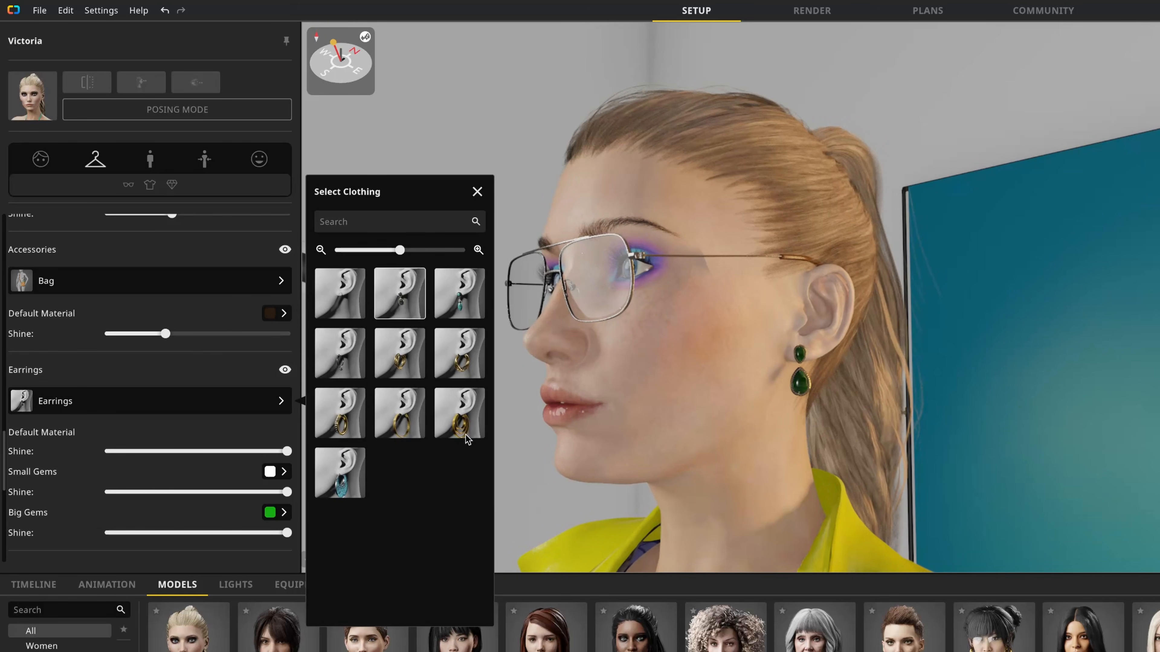
click(338, 486)
click(270, 433)
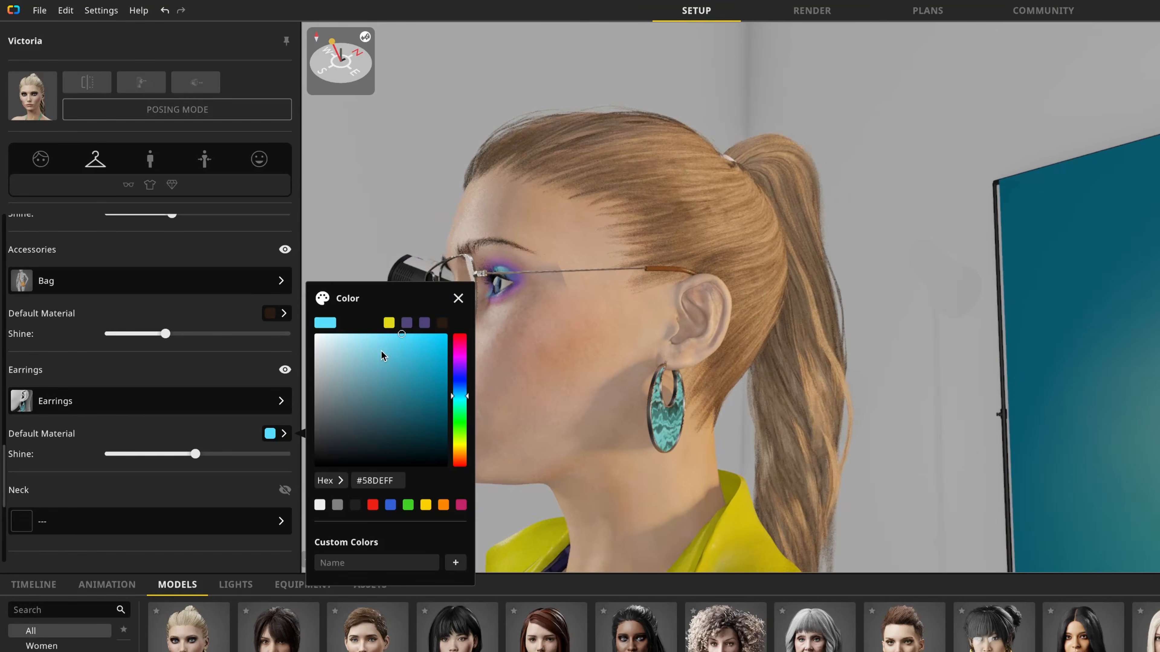
click(389, 323)
click(219, 424)
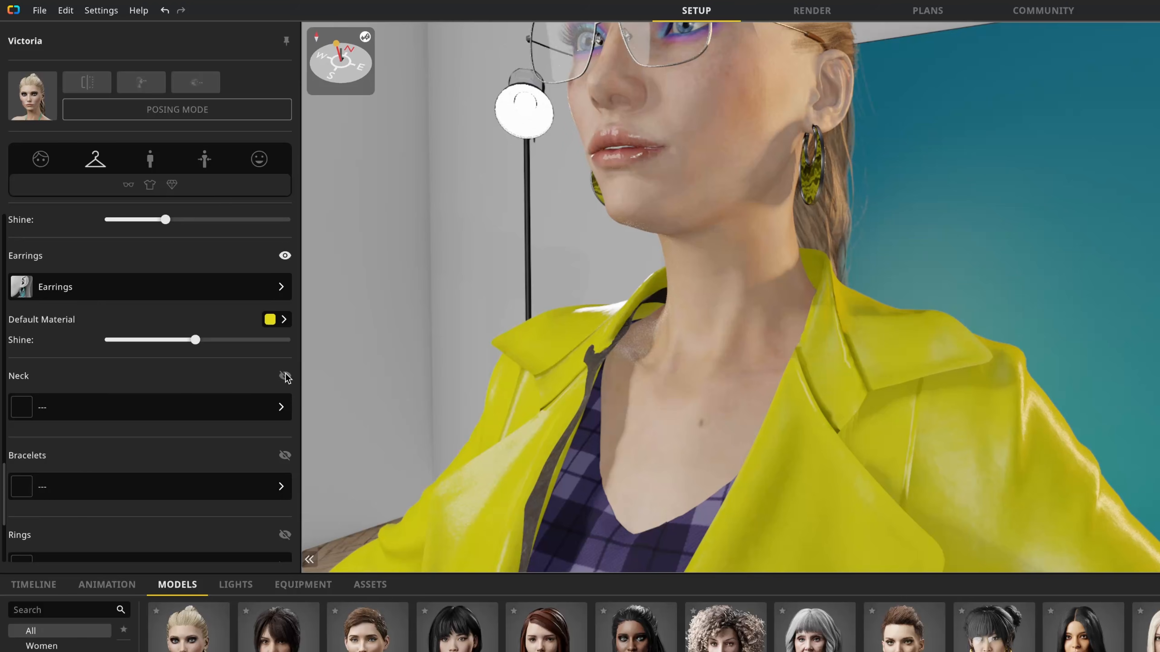
Step: Add a necklace, switch to the chain with two gem pendants, and recolor the gems yellow
click(285, 376)
click(255, 409)
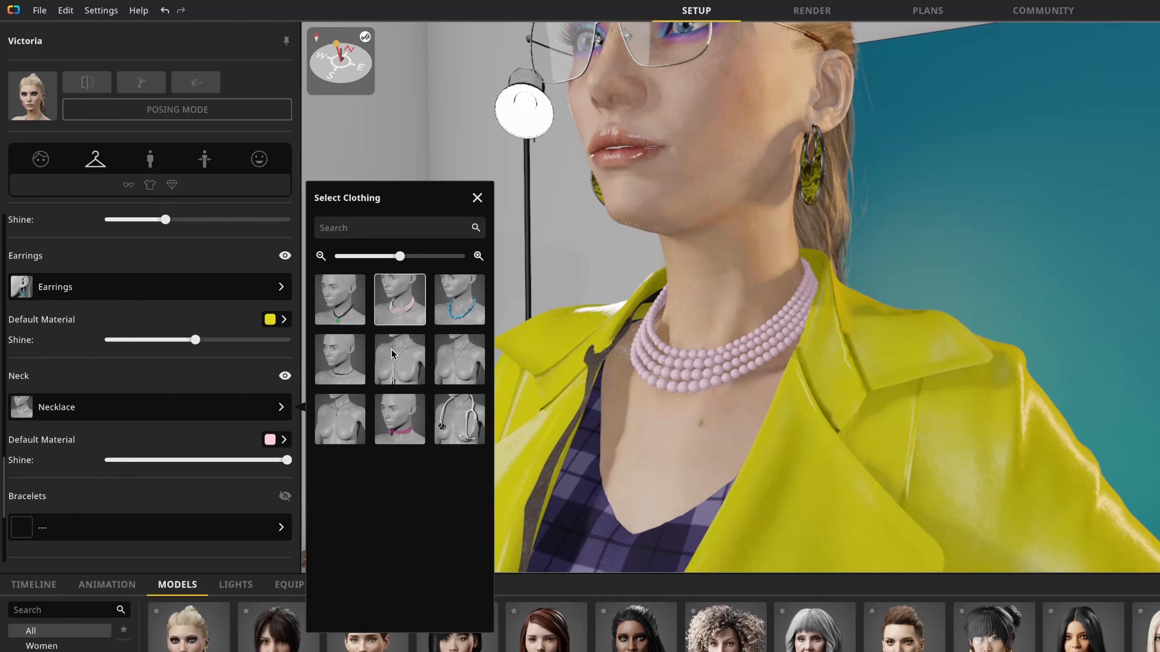
click(380, 354)
click(270, 440)
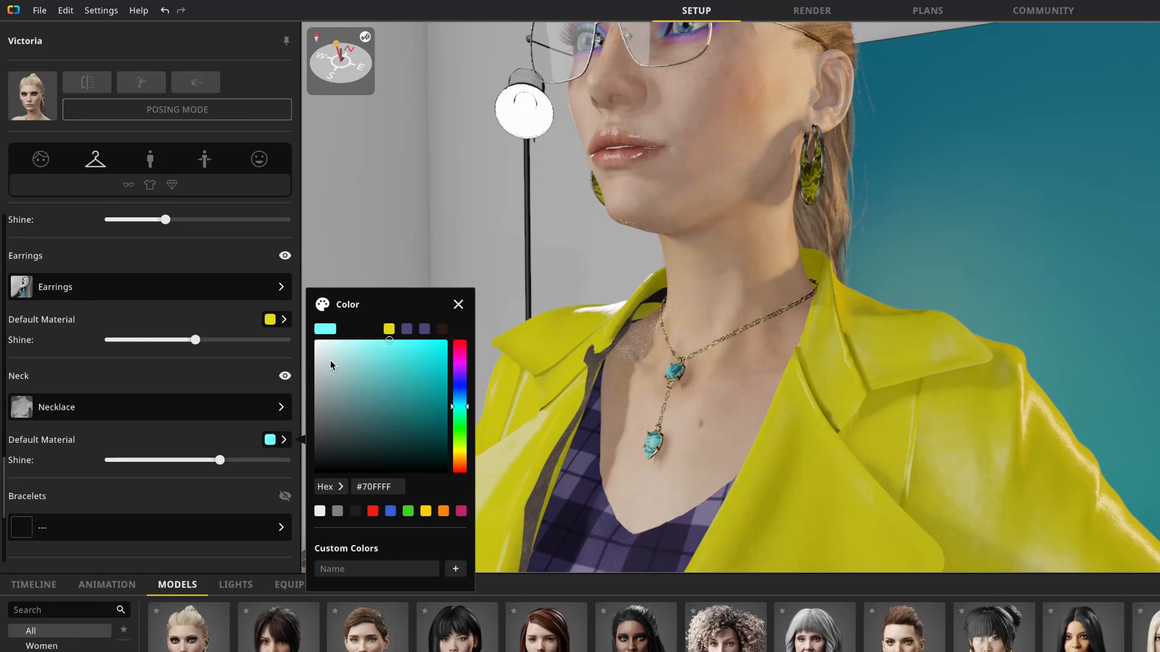
click(389, 329)
Step: Add a bracelet to the model and put it on the left wrist
scroll(224, 411, down, 4)
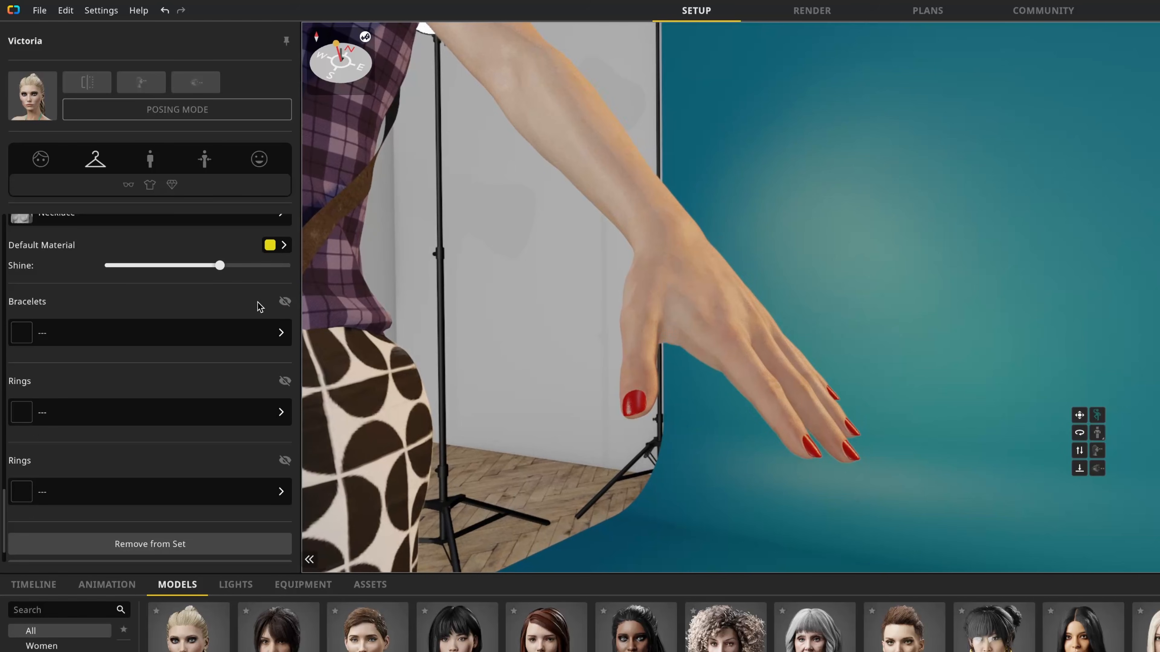
click(285, 303)
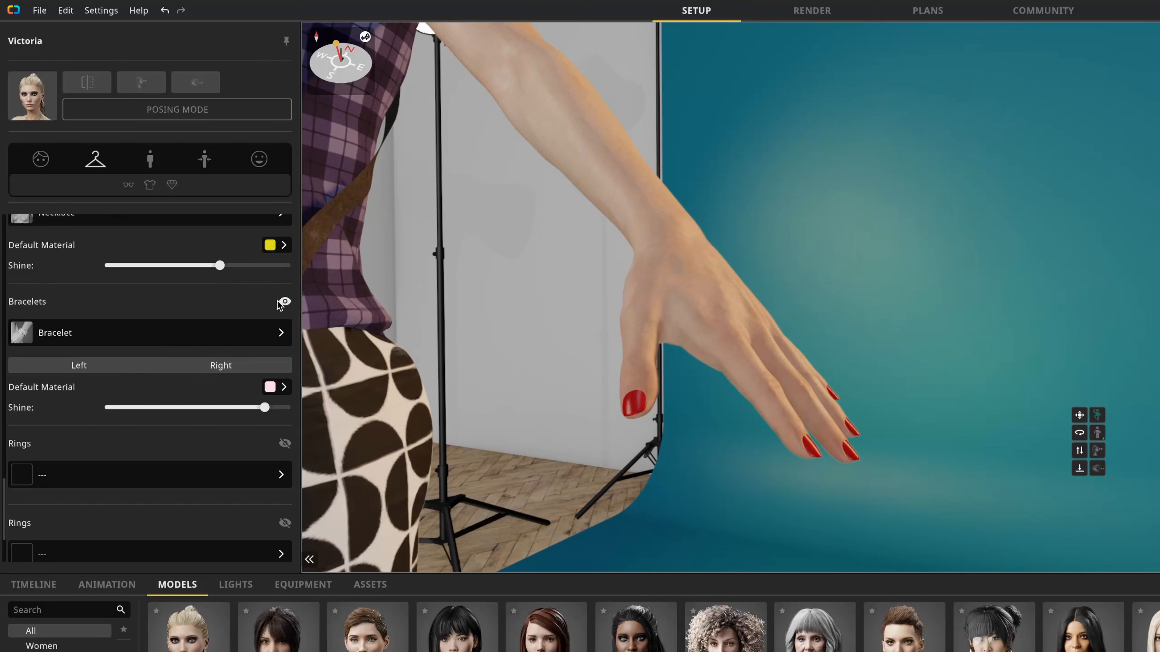
click(240, 335)
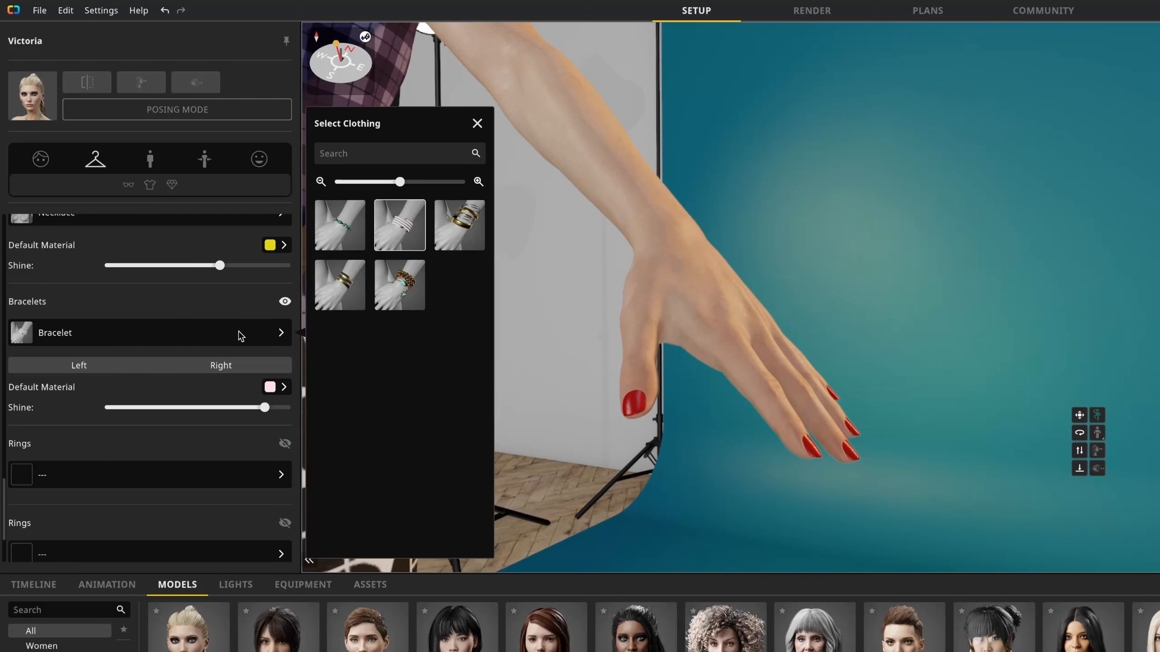
click(223, 314)
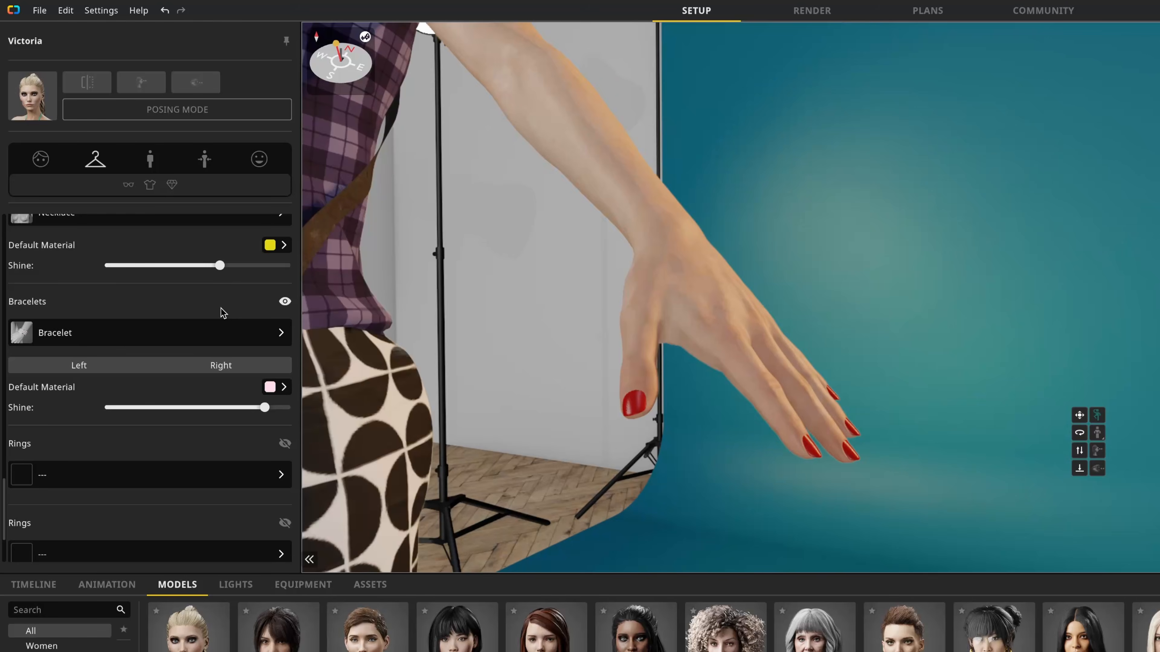
click(105, 370)
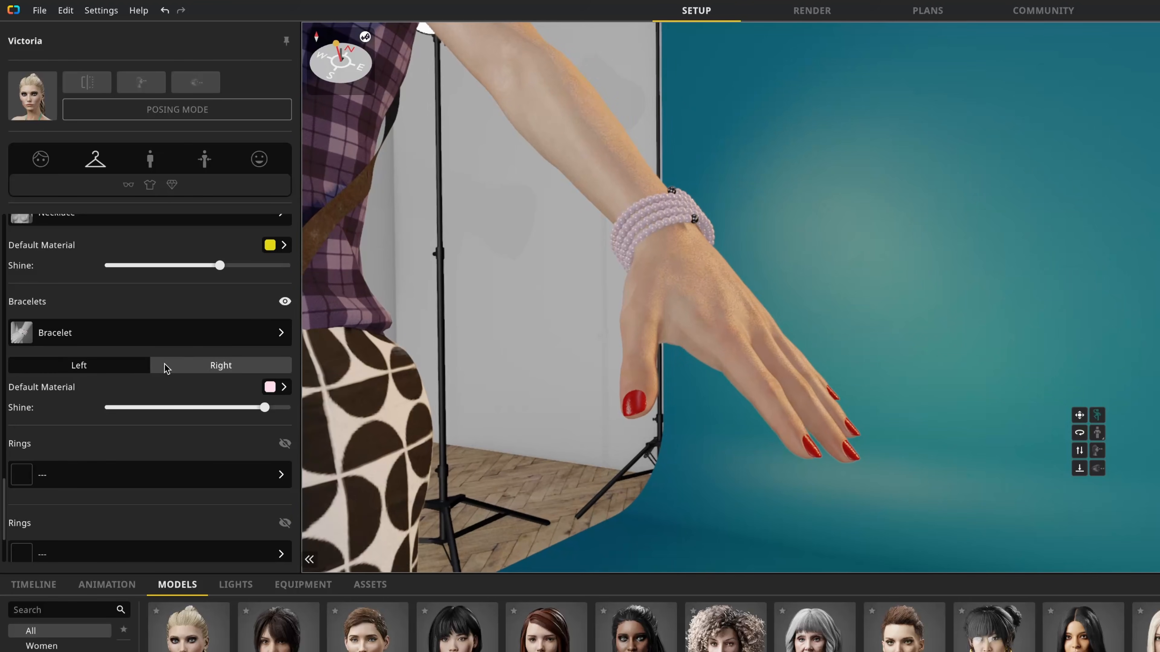
Step: Switch to the beaded bracelet with gem charms and recolor its gems yellow
click(259, 333)
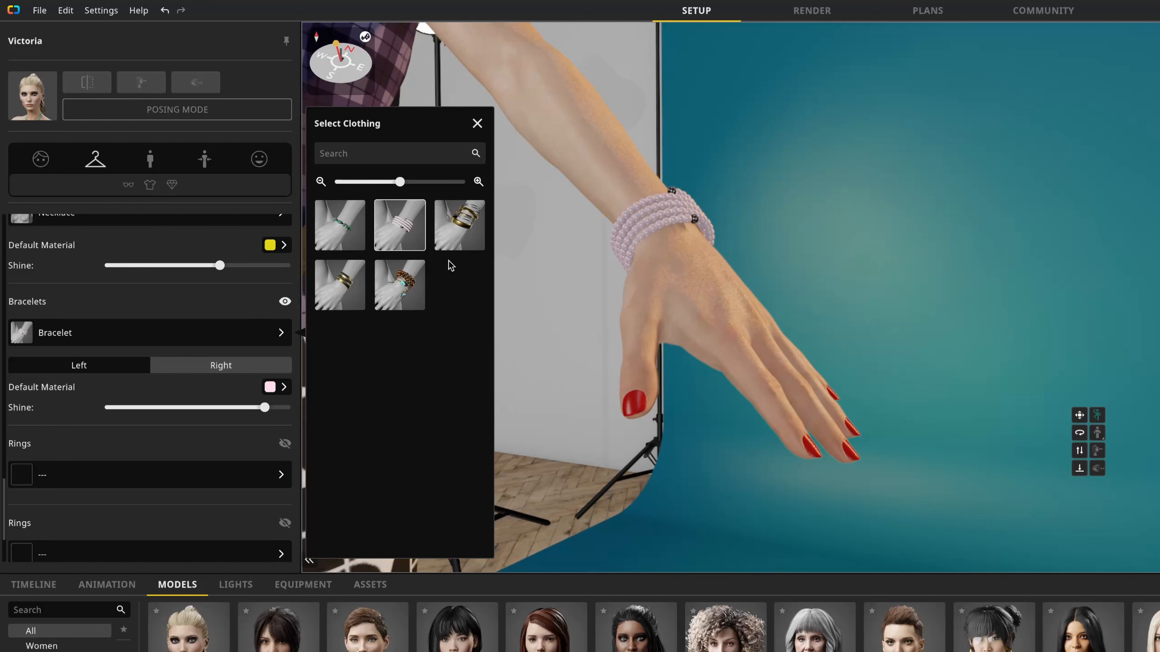
click(399, 286)
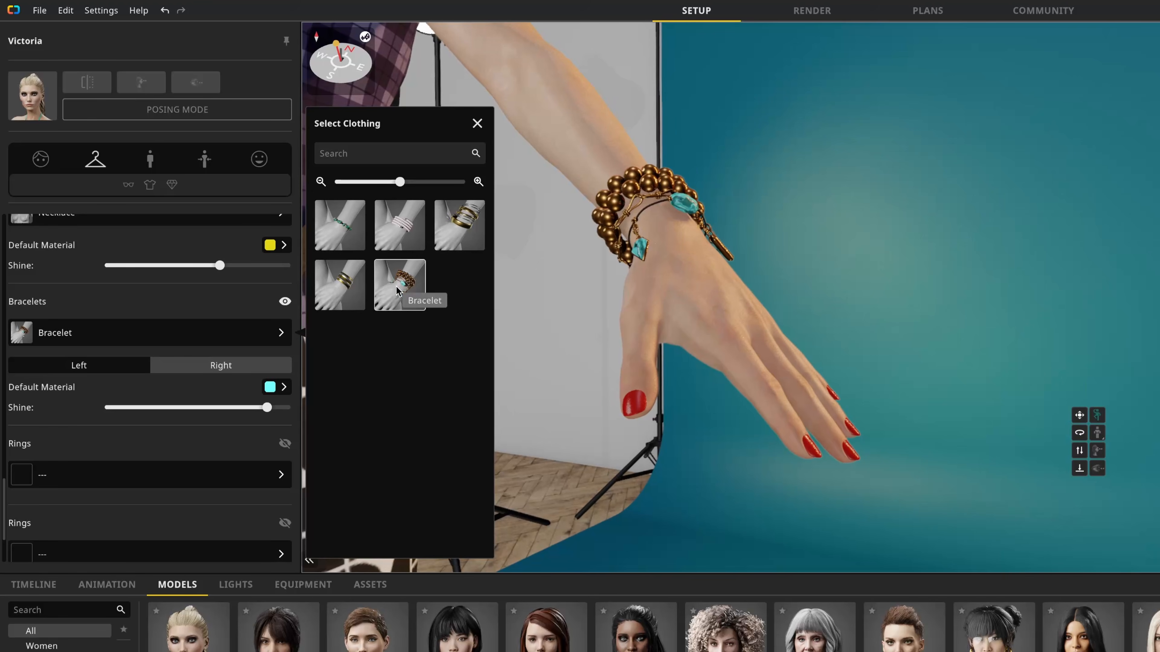
click(270, 387)
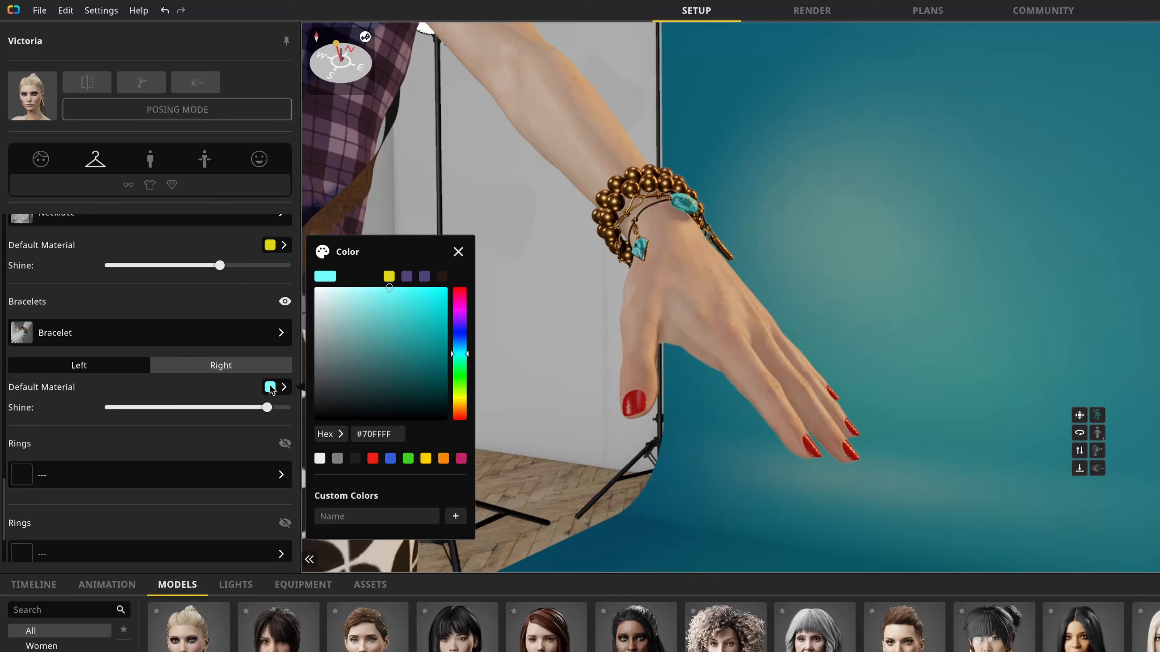
click(389, 276)
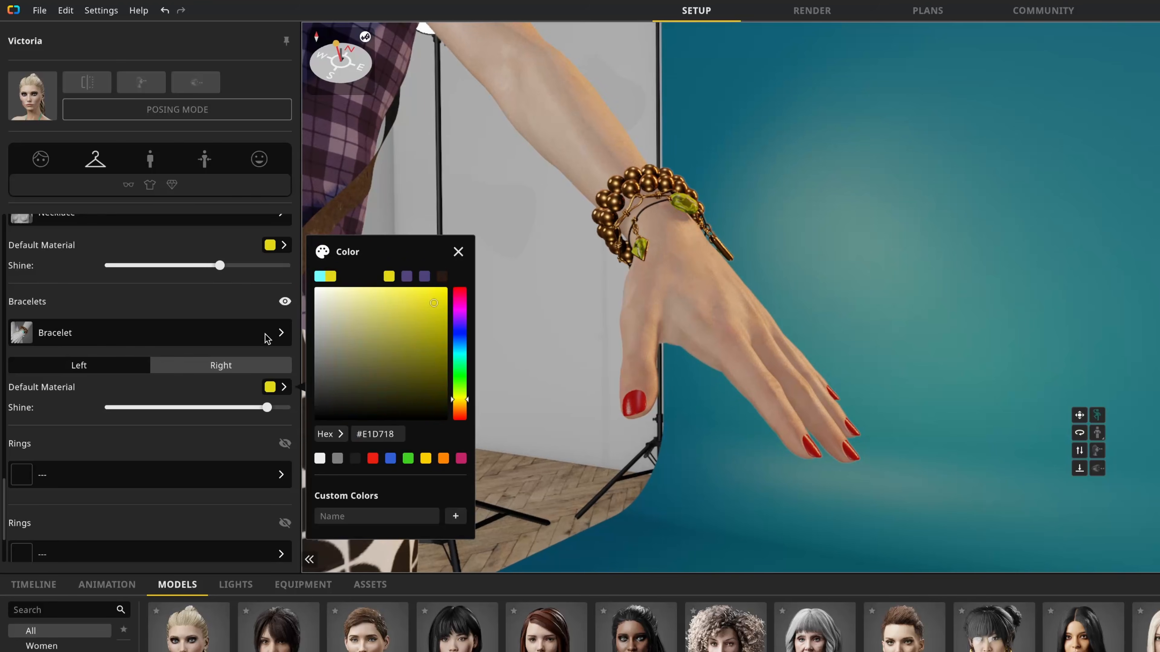
click(220, 395)
Step: Add a ring to the model and place it on the left ring finger
scroll(210, 389, down, 2)
click(285, 382)
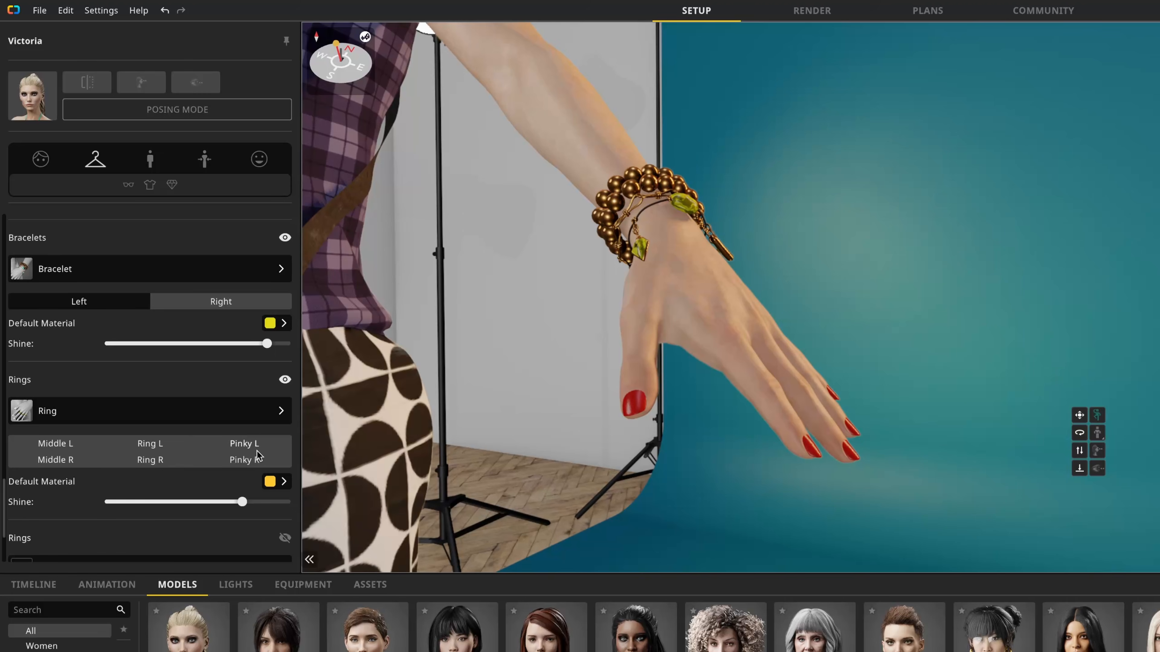
click(158, 446)
Step: Switch to the gemstone ring and recolor its stone yellow
click(224, 413)
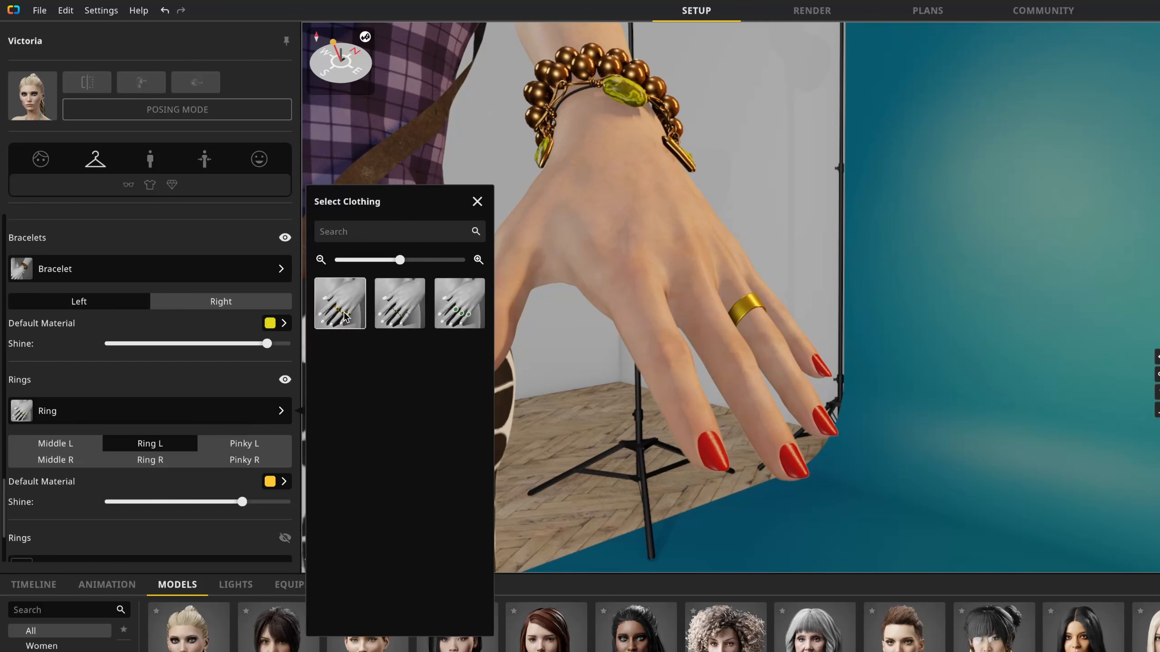
click(402, 312)
click(269, 481)
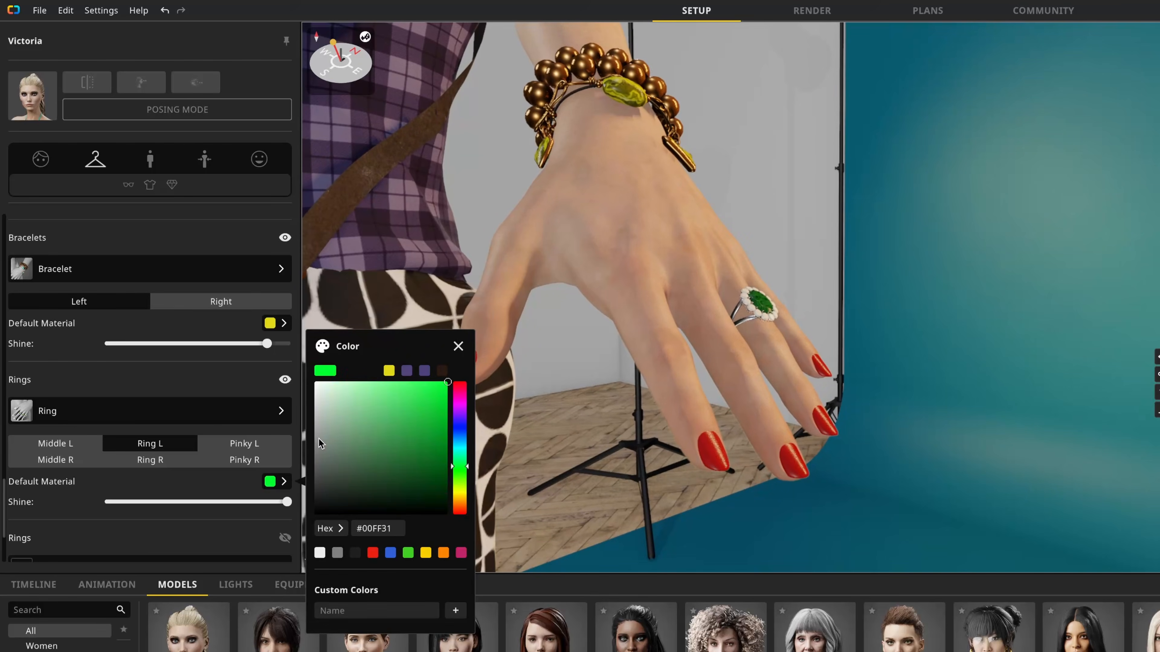
click(389, 371)
click(235, 464)
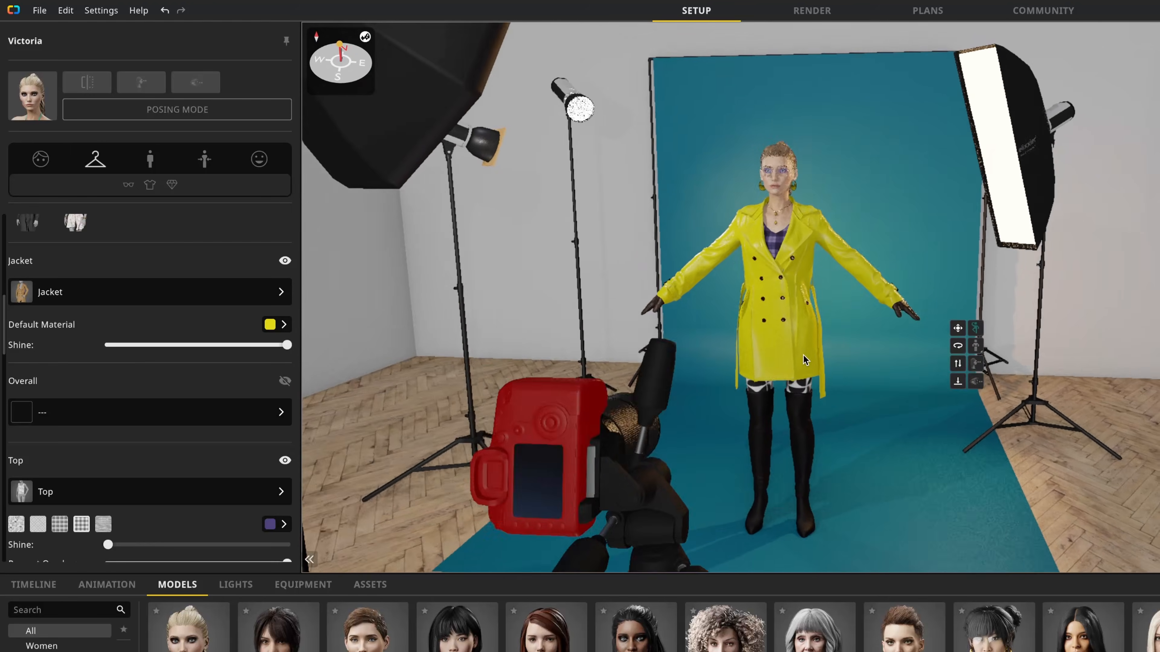
Step: Shift the model on the set to Position X 0.31 ft and Position Y -9.27 ft
middle_drag(803, 355, 713, 346)
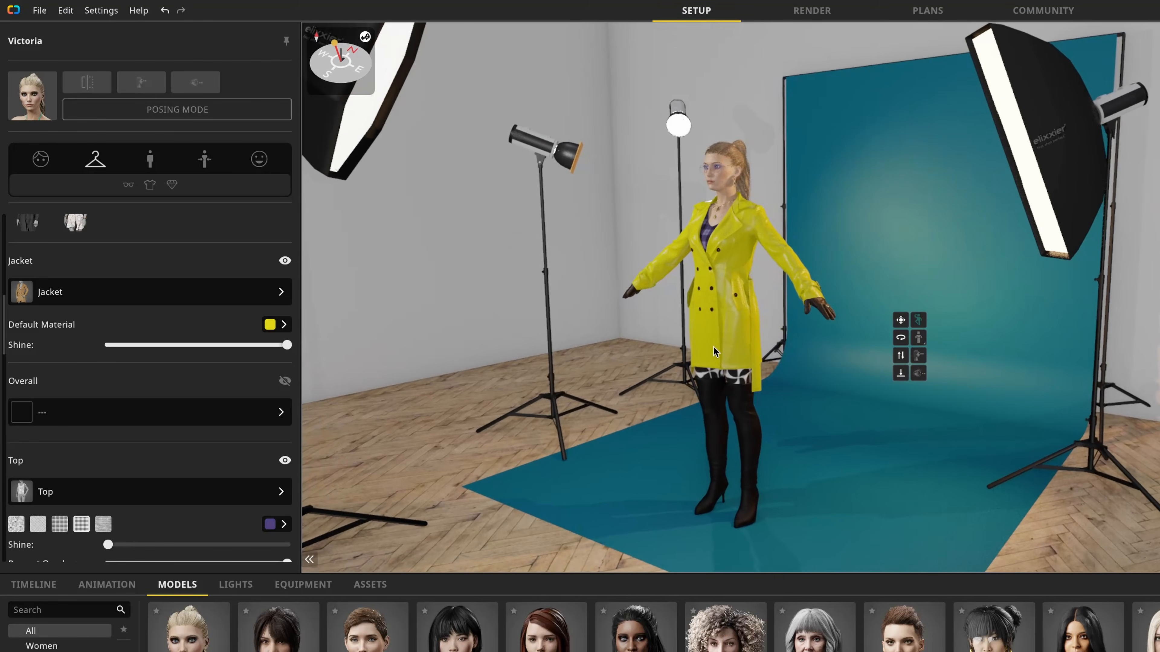
click(151, 160)
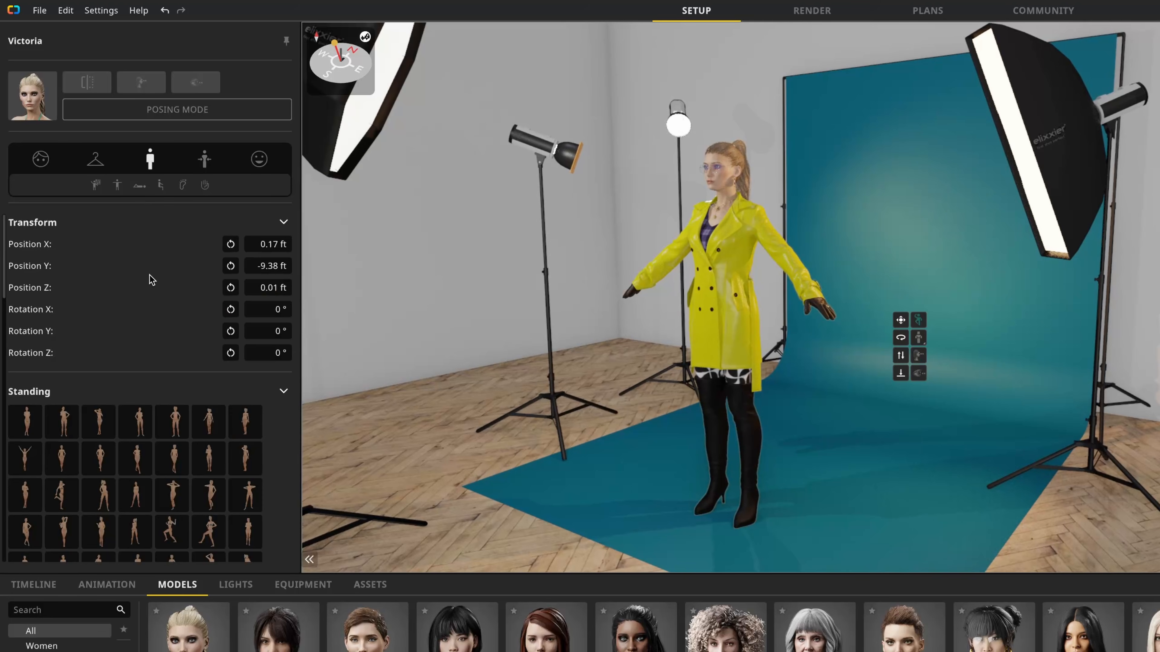
drag(41, 246, 80, 265)
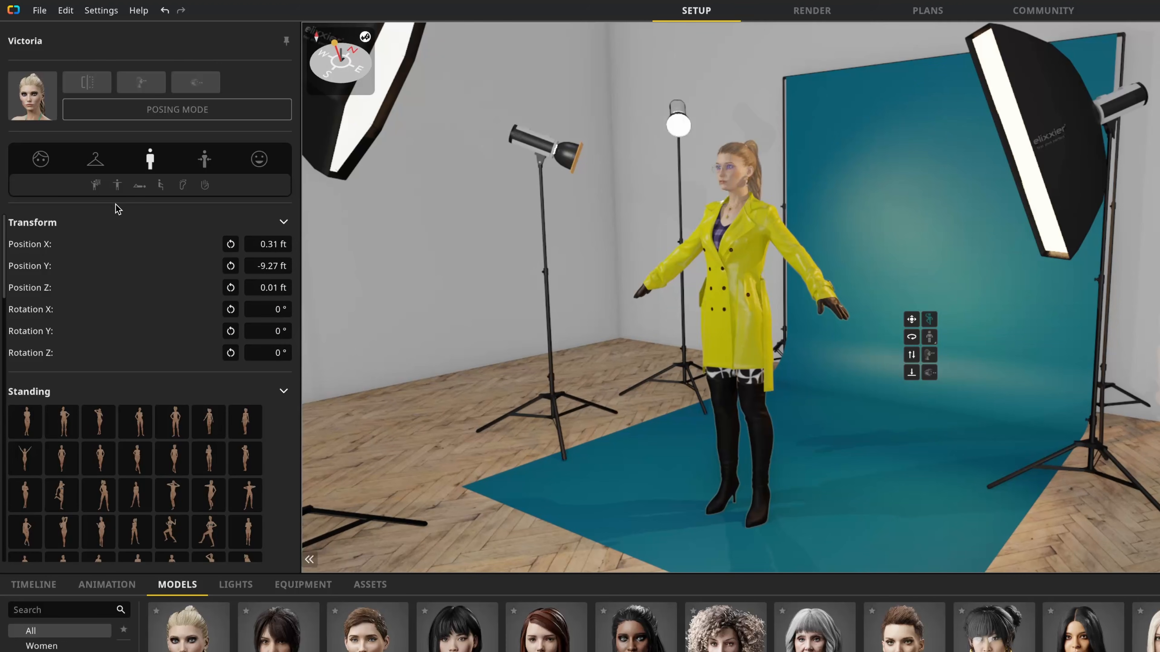
Step: Browse the pose presets and try several standing poses, ending with the raised-knee pose with hand on hip
click(117, 189)
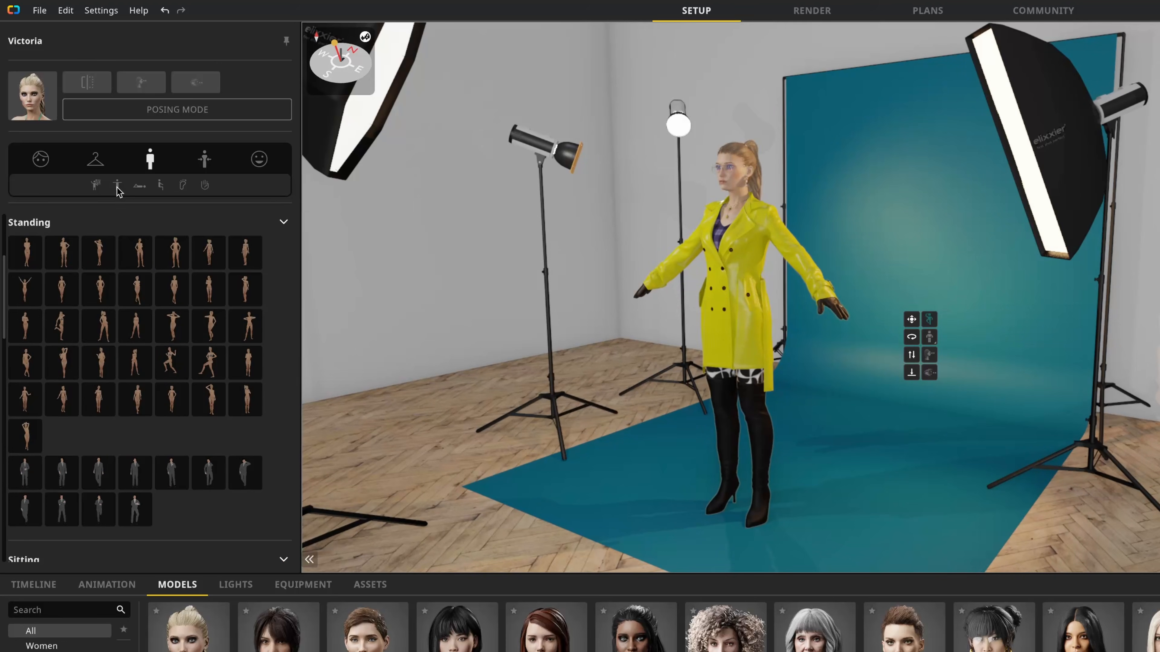
click(141, 187)
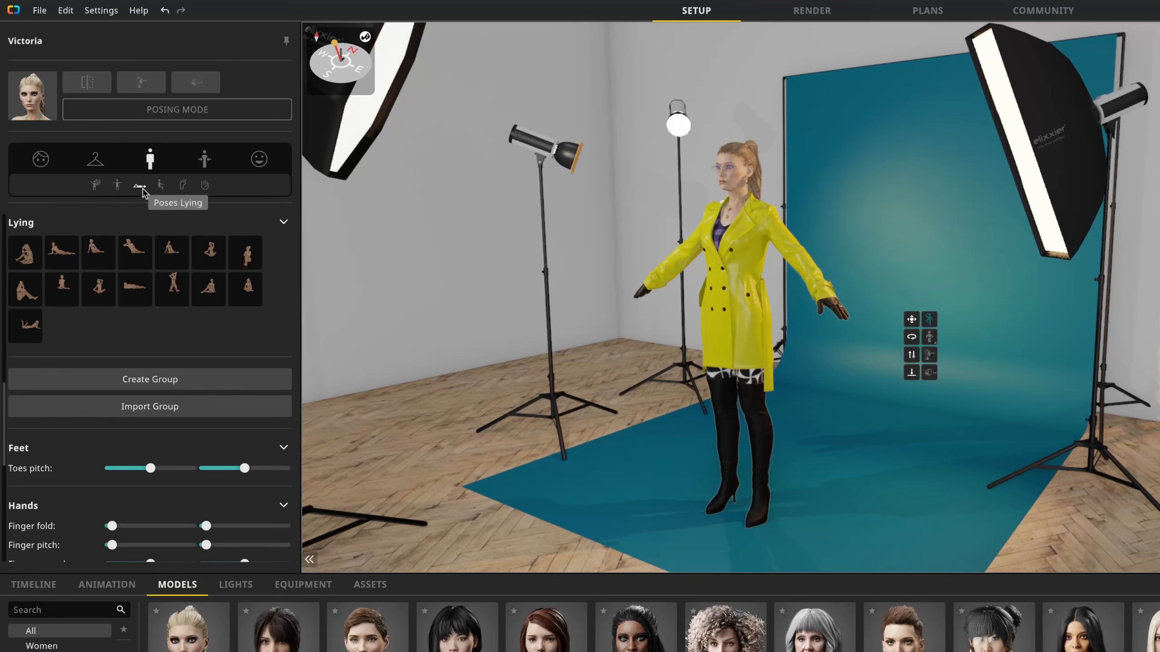
click(159, 185)
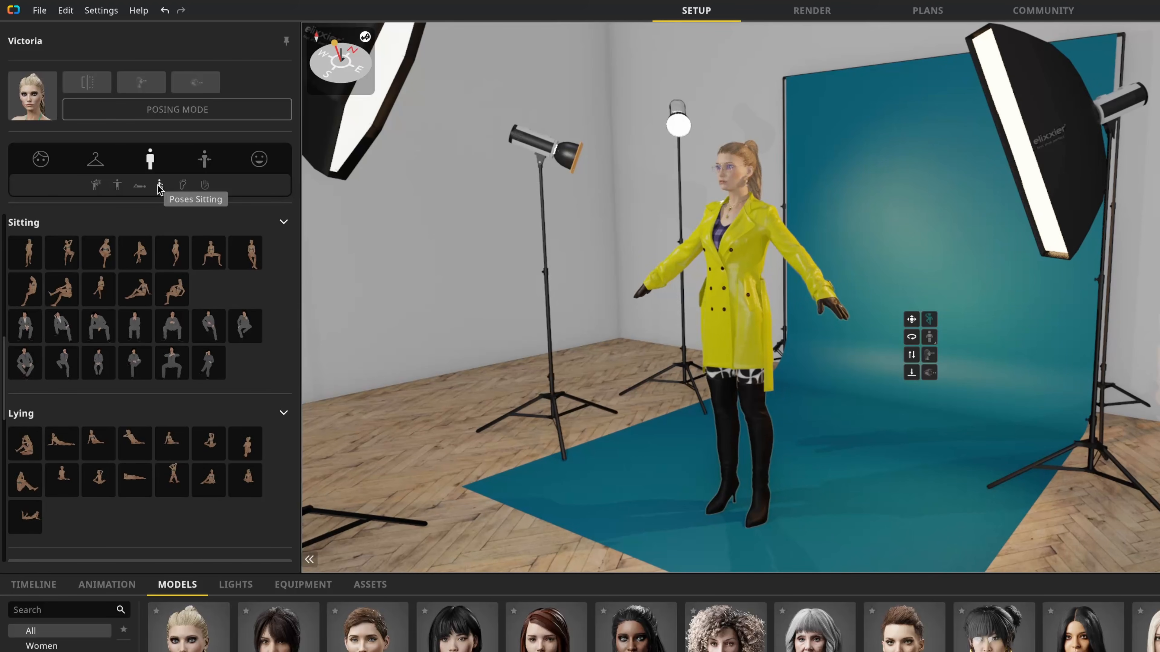
click(118, 185)
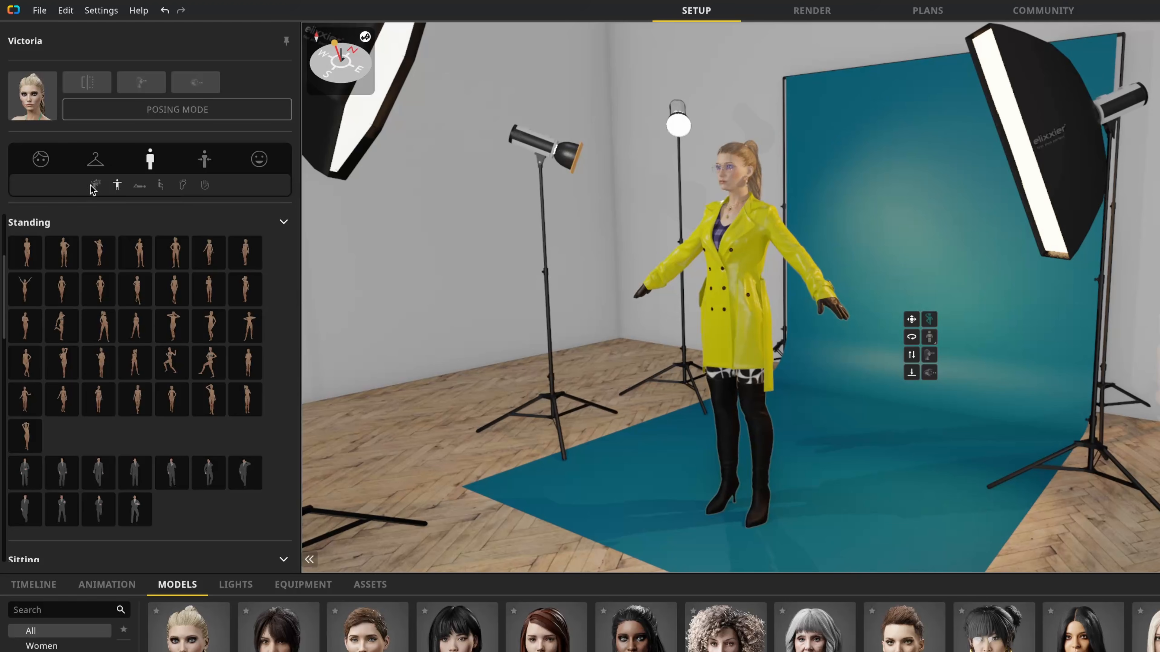
click(26, 252)
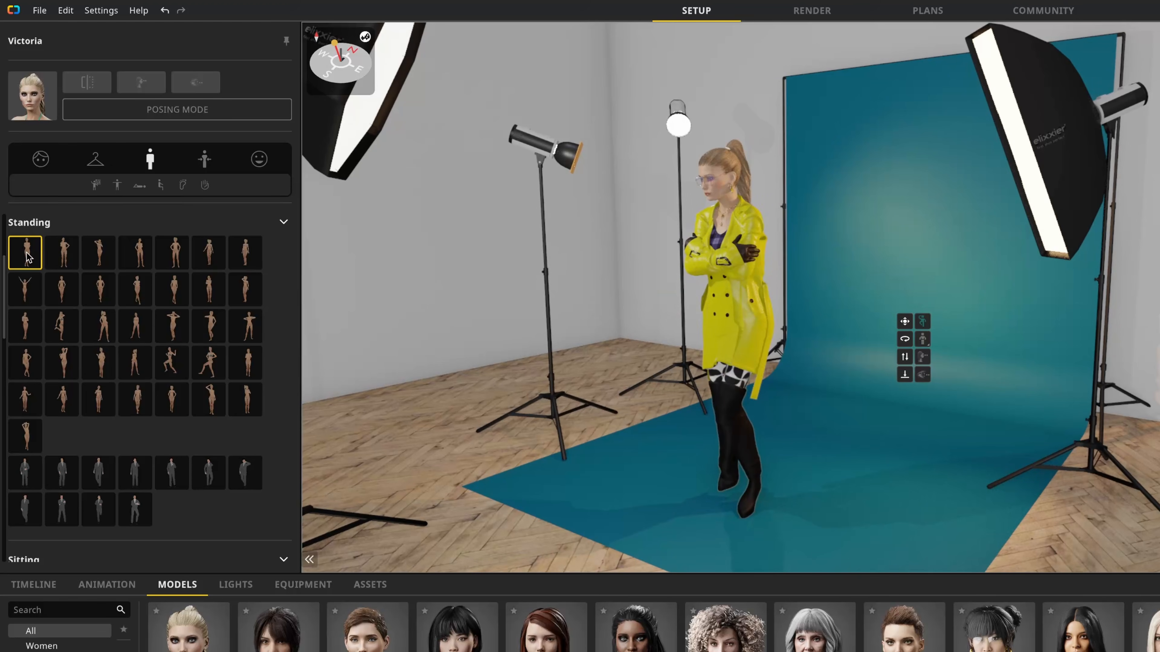
click(95, 259)
click(138, 259)
click(179, 259)
click(209, 260)
click(246, 252)
click(25, 289)
click(62, 289)
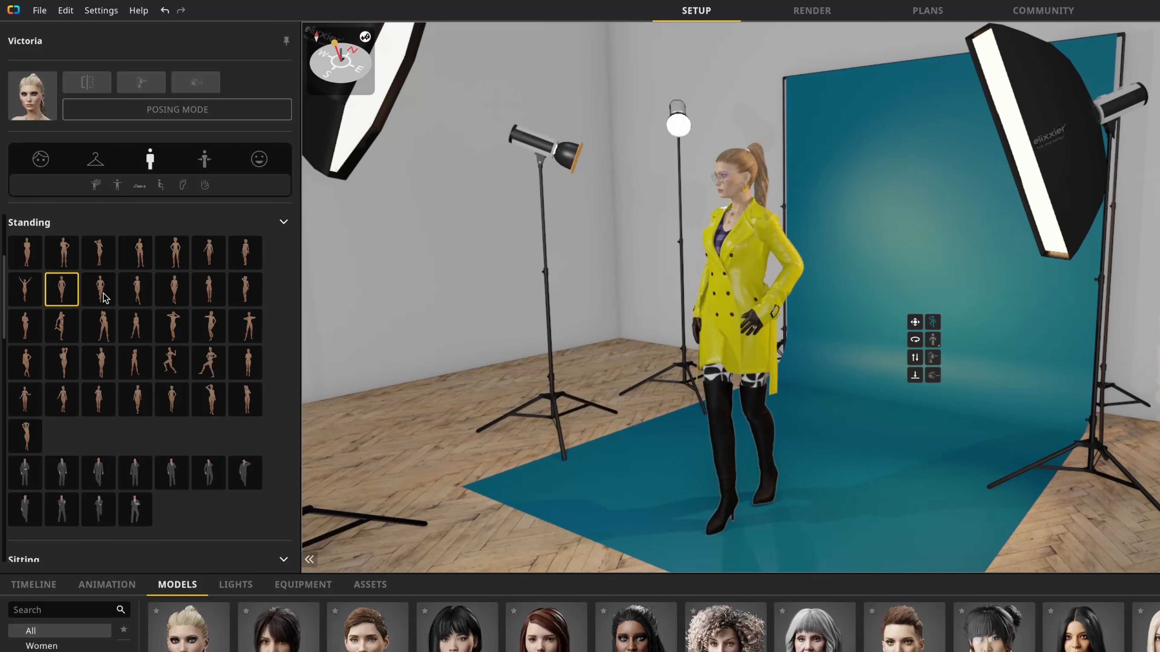
click(98, 289)
middle_drag(640, 419, 666, 418)
Step: Look through the Feet and Hands pose sliders for toes, thumbs and individual fingers
scroll(164, 256, down, 15)
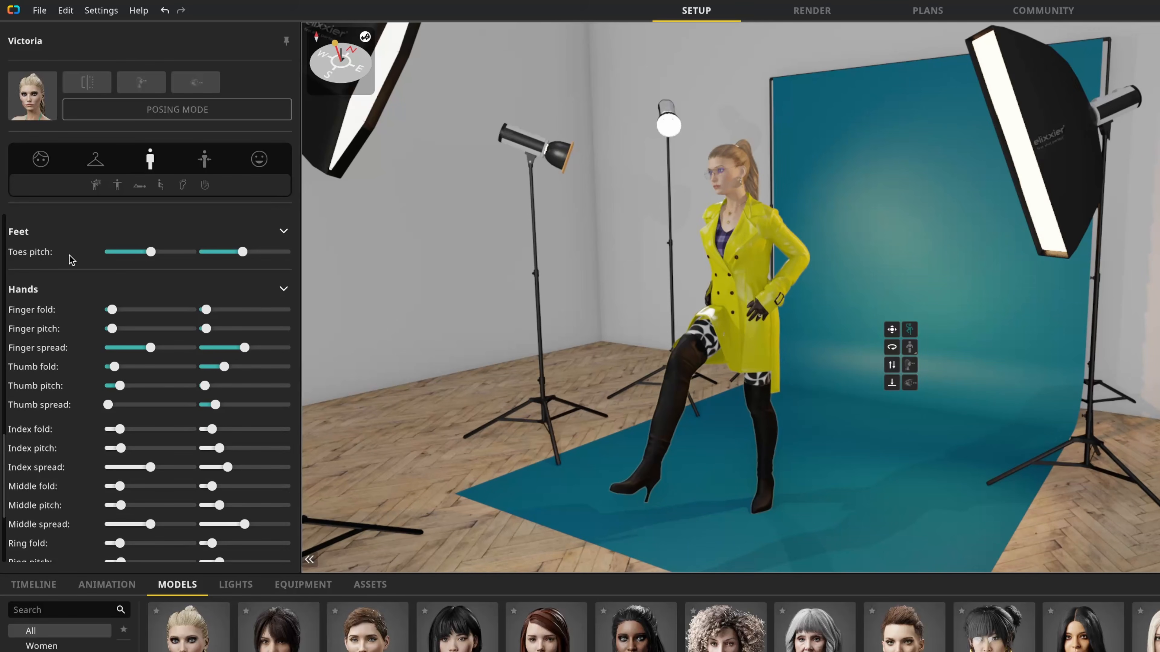
scroll(62, 351, down, 3)
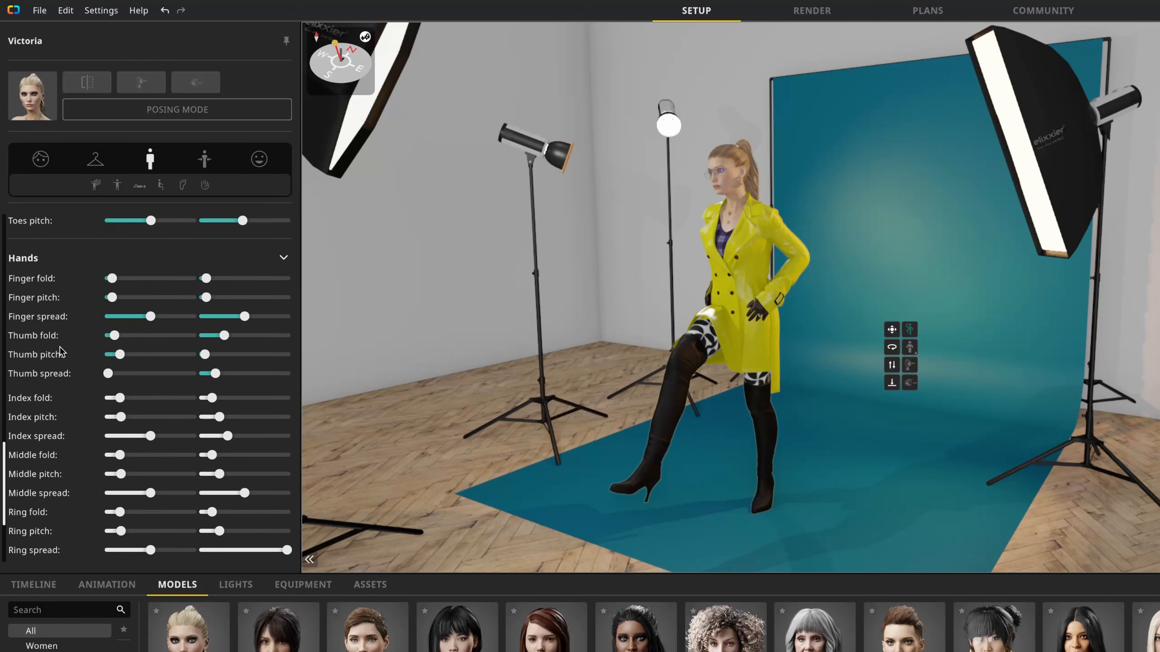
scroll(69, 320, up, 1)
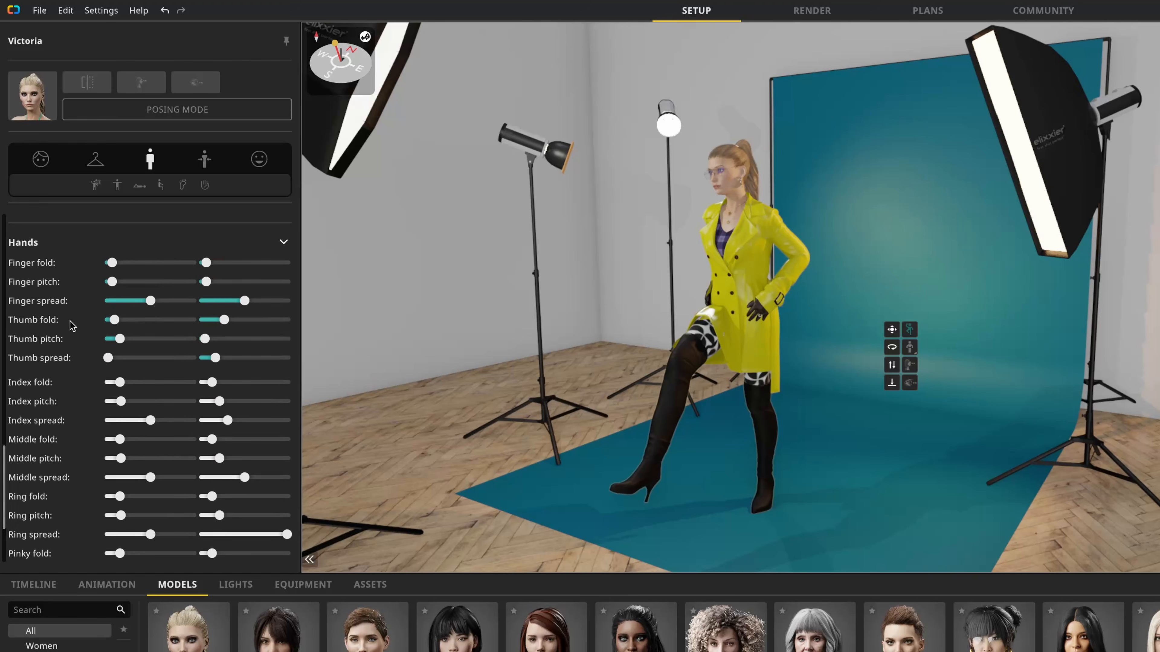
scroll(74, 337, down, 1)
scroll(74, 337, down, 3)
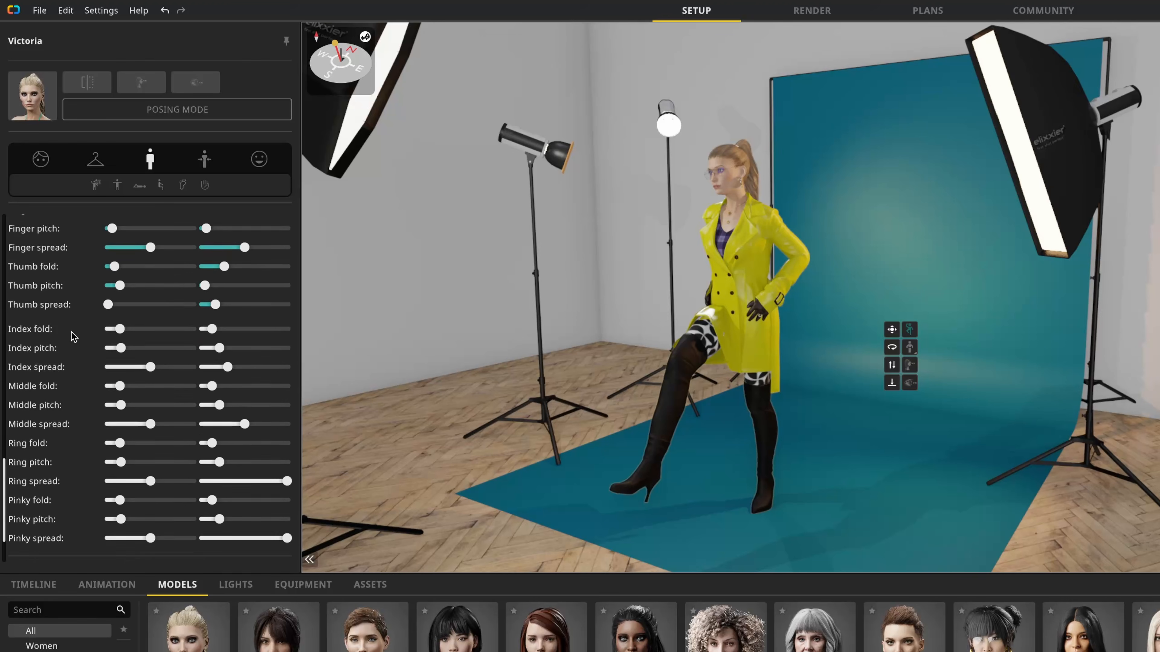
Step: Set the Alexandra face shape to its maximum and inspect the model's changed face
click(206, 162)
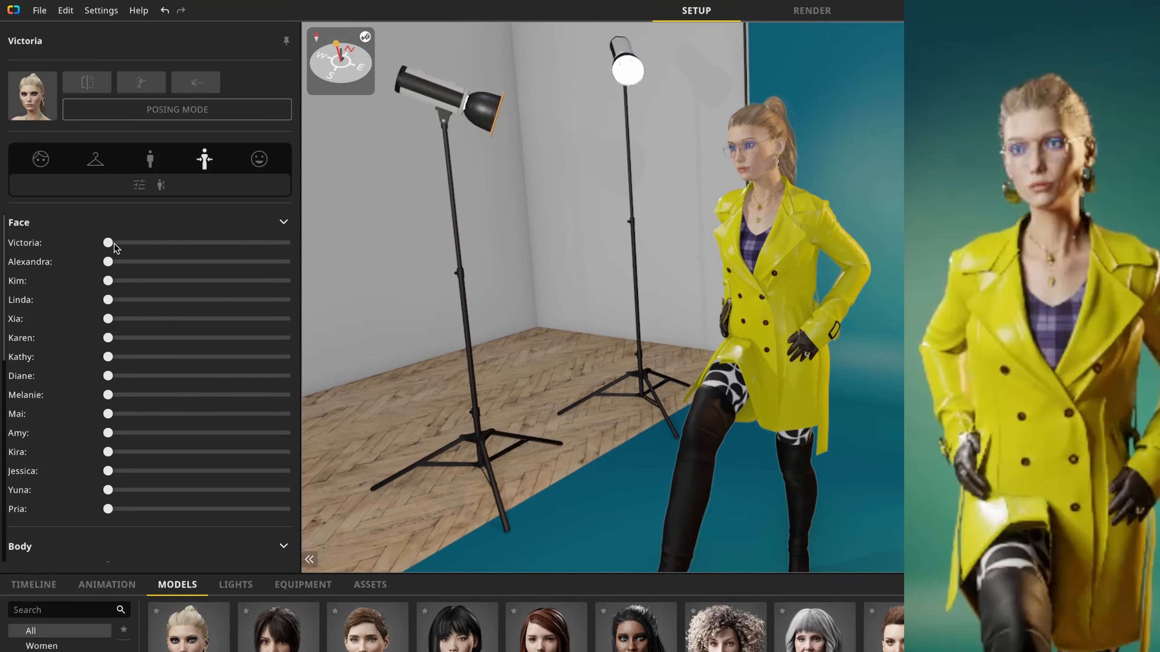
drag(109, 243, 321, 269)
scroll(736, 264, up, 2)
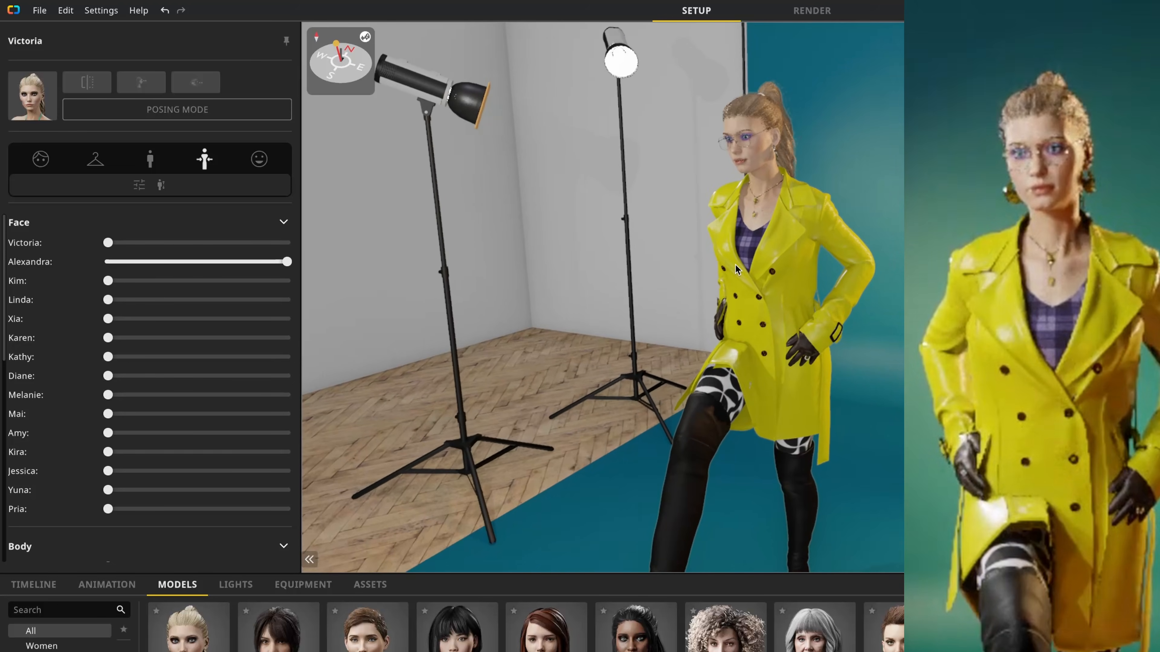
scroll(737, 263, up, 1)
scroll(738, 267, down, 2)
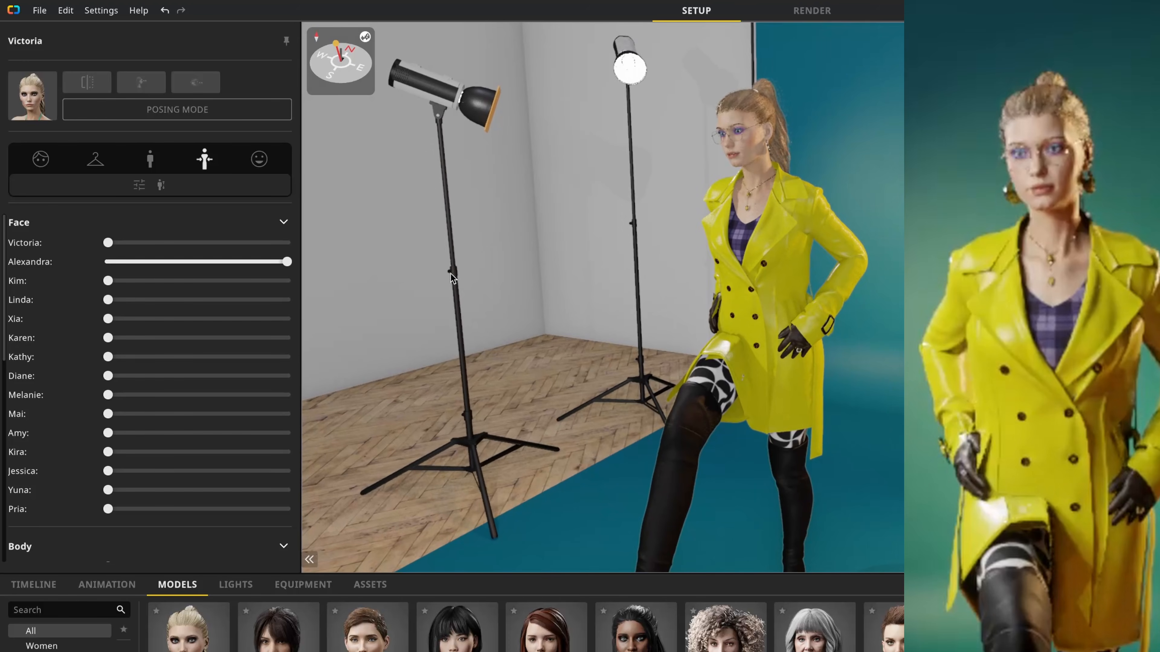
Step: Reset the Alexandra face shape to zero and blend in about half Mai with smaller amounts of Karen and Kim
drag(209, 262, 101, 292)
drag(108, 300, 105, 365)
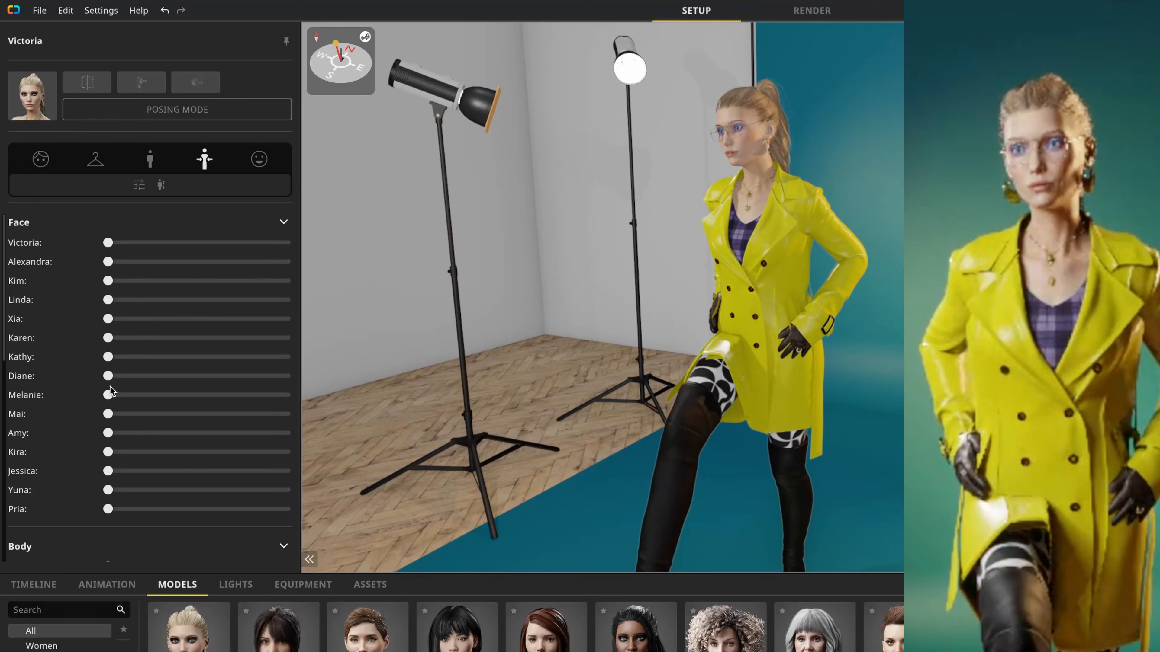
drag(109, 422, 200, 415)
drag(108, 338, 156, 341)
drag(108, 280, 140, 282)
drag(109, 243, 139, 259)
Step: Blend the body shape from about half Alexandra, a quarter Kim and a third Jessica
scroll(83, 402, down, 3)
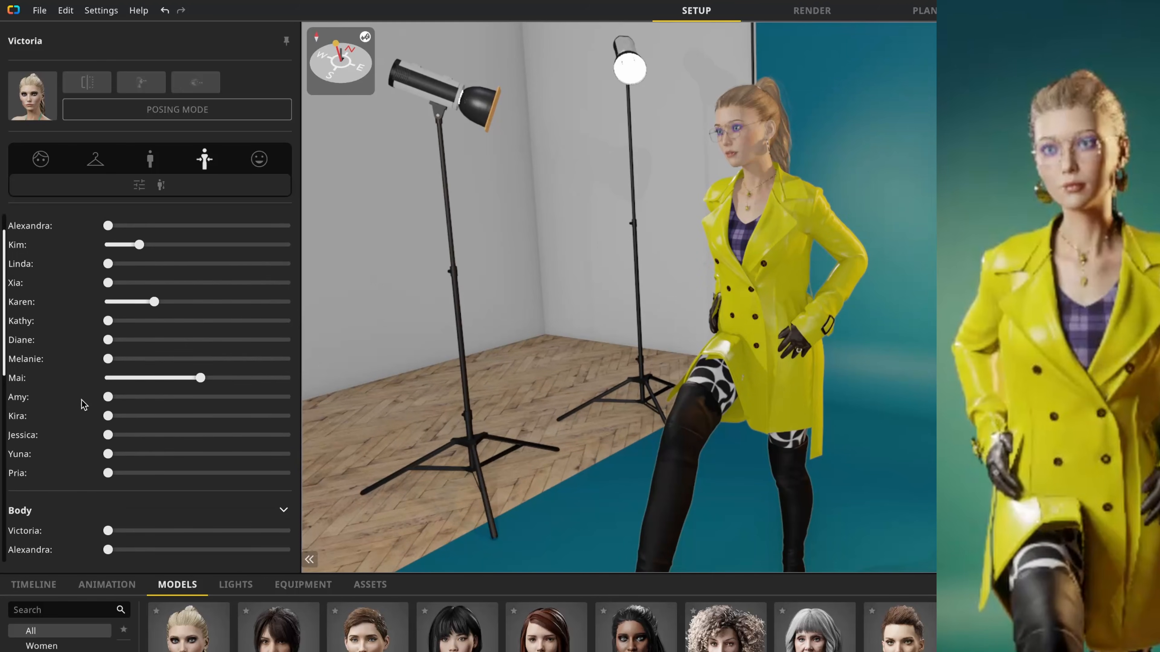
scroll(83, 402, down, 4)
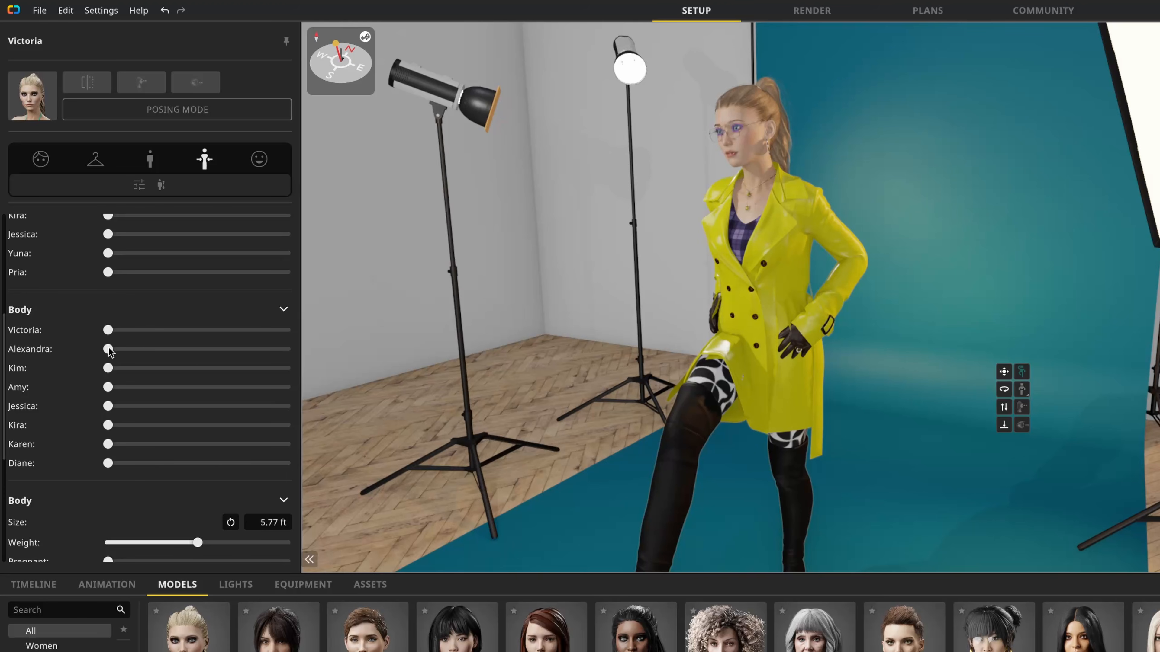
drag(135, 350, 193, 349)
drag(112, 369, 154, 370)
drag(117, 407, 167, 407)
Step: Lower the body's Weight to about 30 percent and slightly reduce the Abdomen and Legs
scroll(143, 406, down, 5)
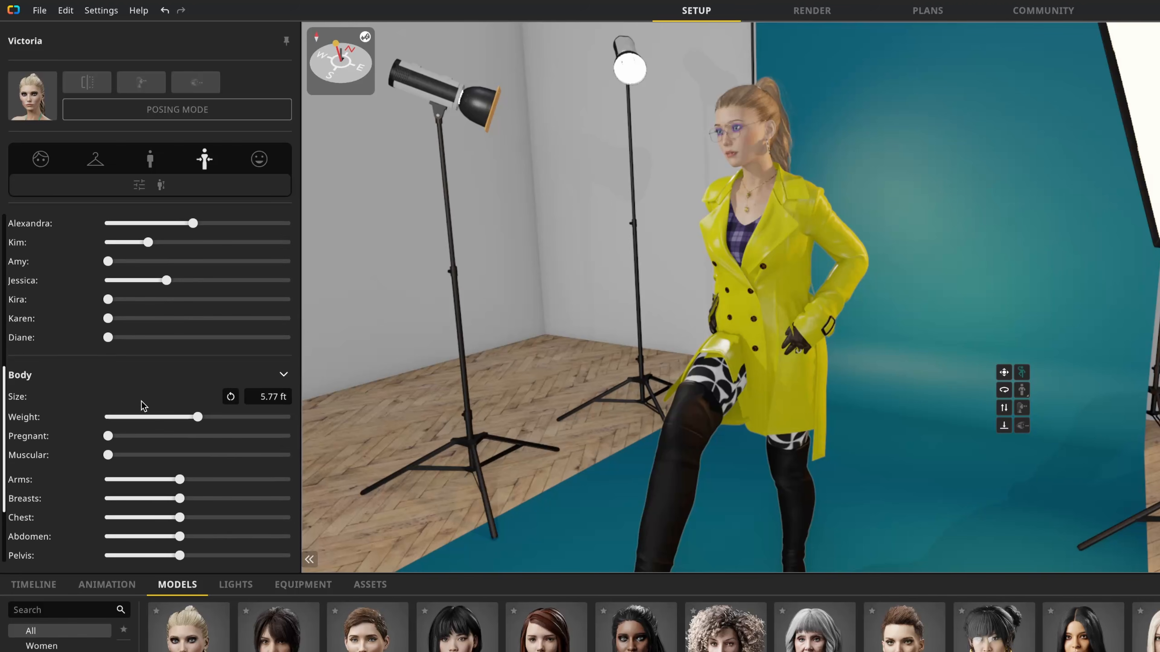
scroll(144, 405, down, 2)
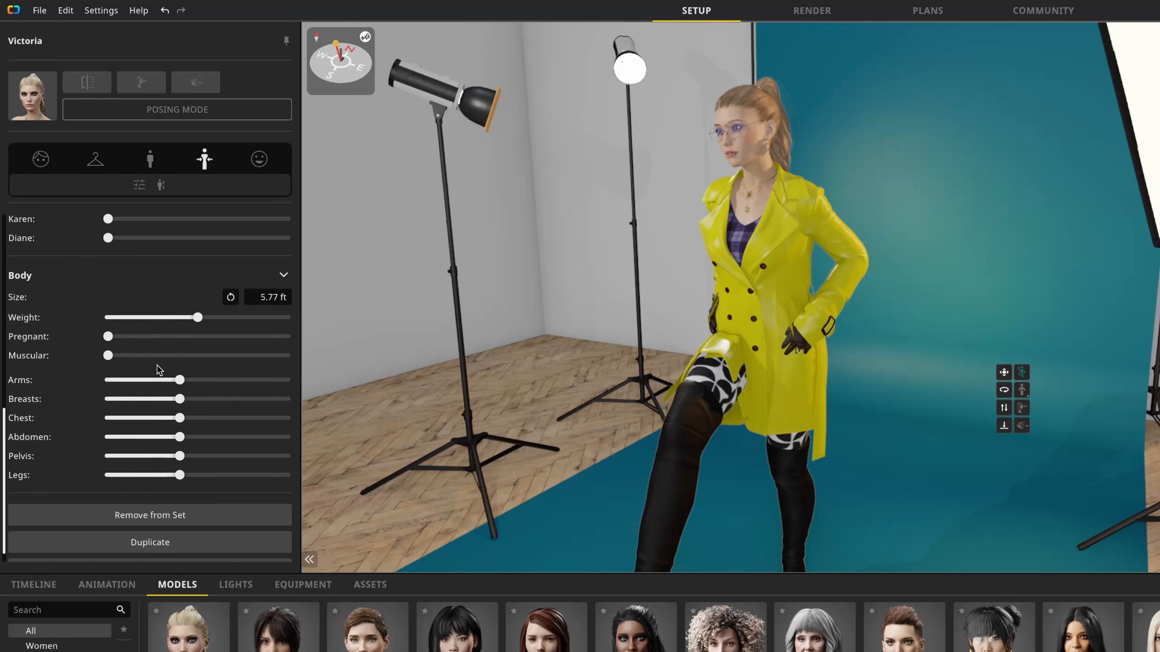
drag(197, 317, 161, 318)
drag(179, 380, 180, 382)
mouse_move(179, 437)
mouse_down()
mouse_move(148, 439)
mouse_move(158, 437)
mouse_up()
drag(180, 476, 177, 476)
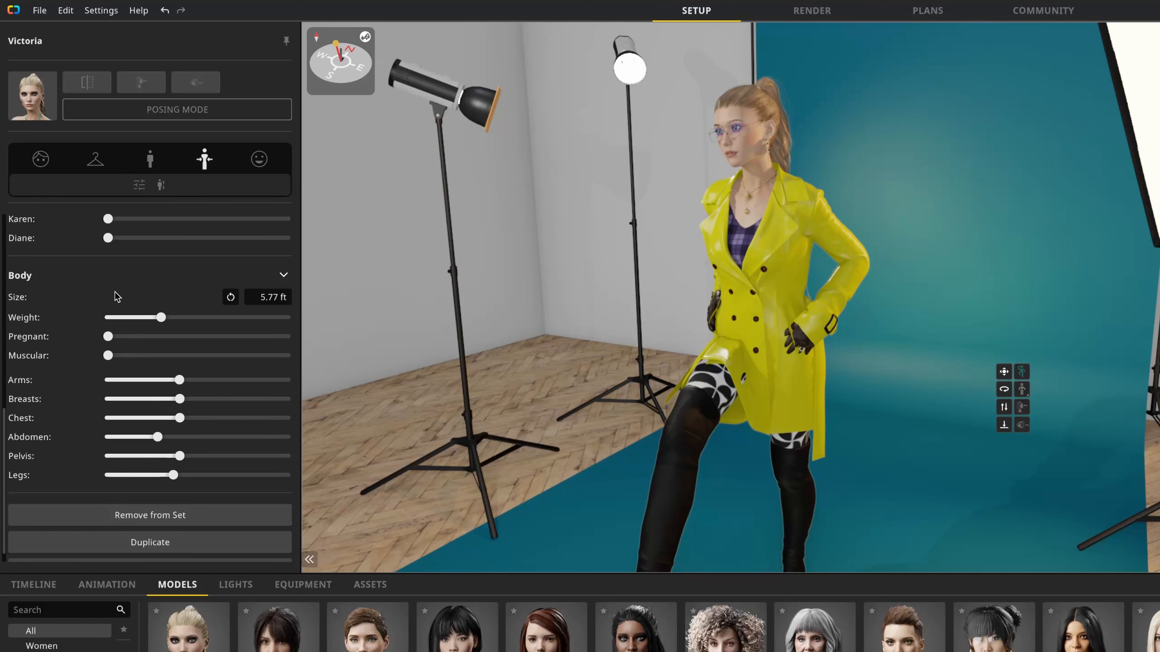
Step: Set the model's body size to 5.5 ft
drag(37, 299, 69, 301)
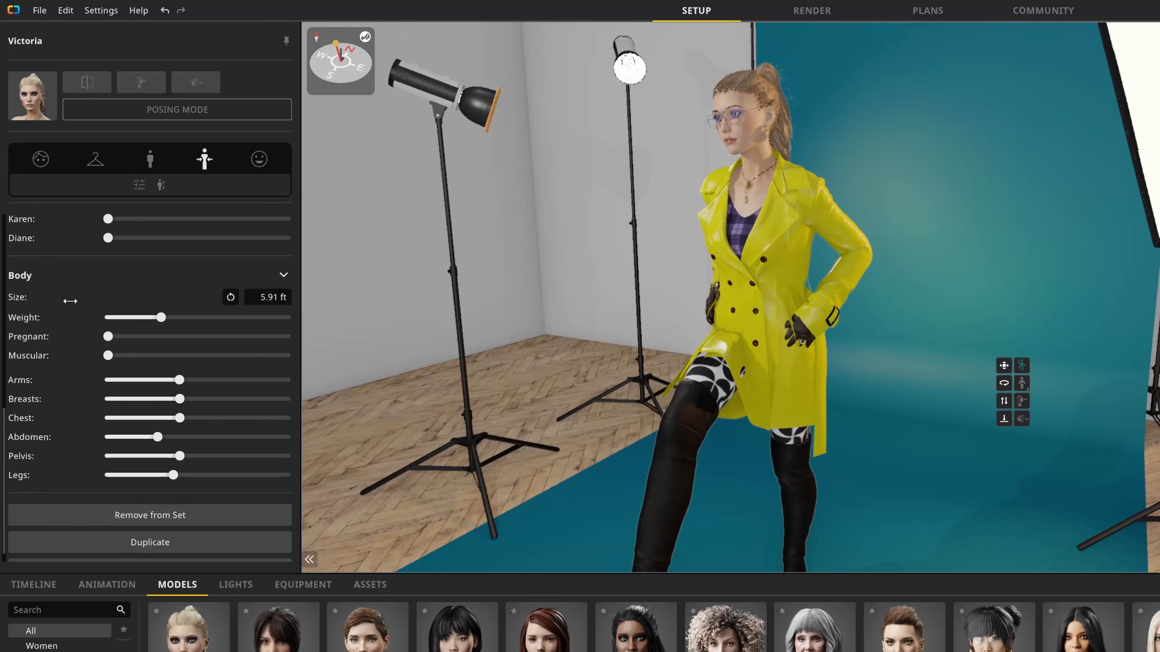
click(256, 301)
text(5.5)
key(Return)
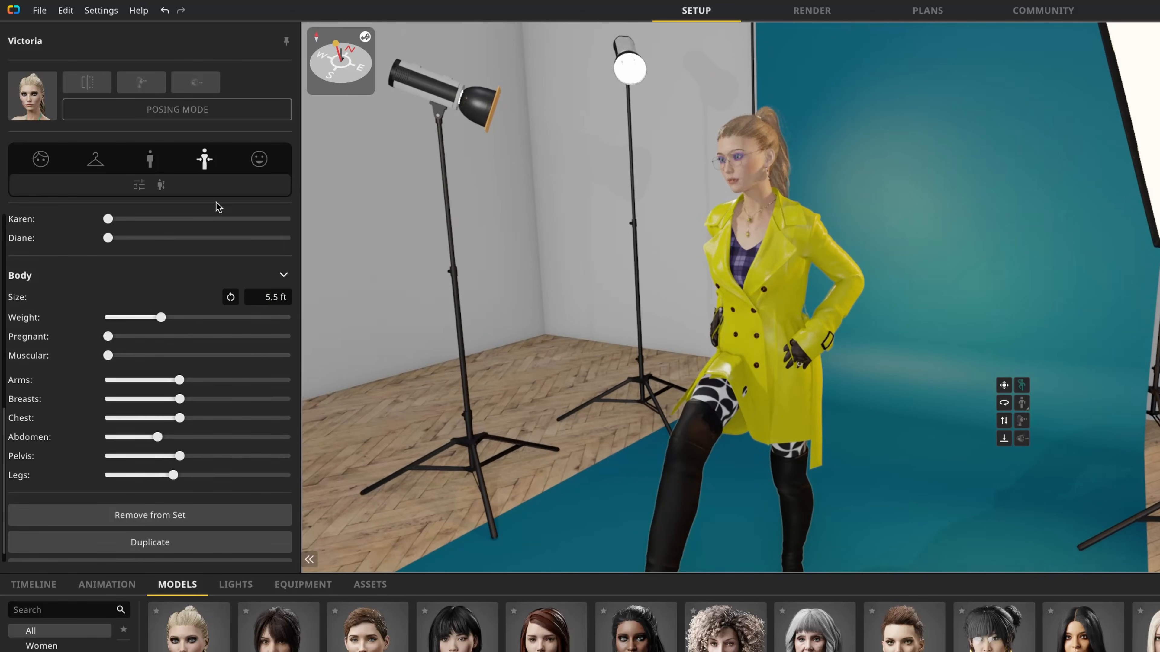
Step: Frame the face for expression editing and adjust the brows and eyelids with the face map's control points, trying mirror editing off and on
click(260, 160)
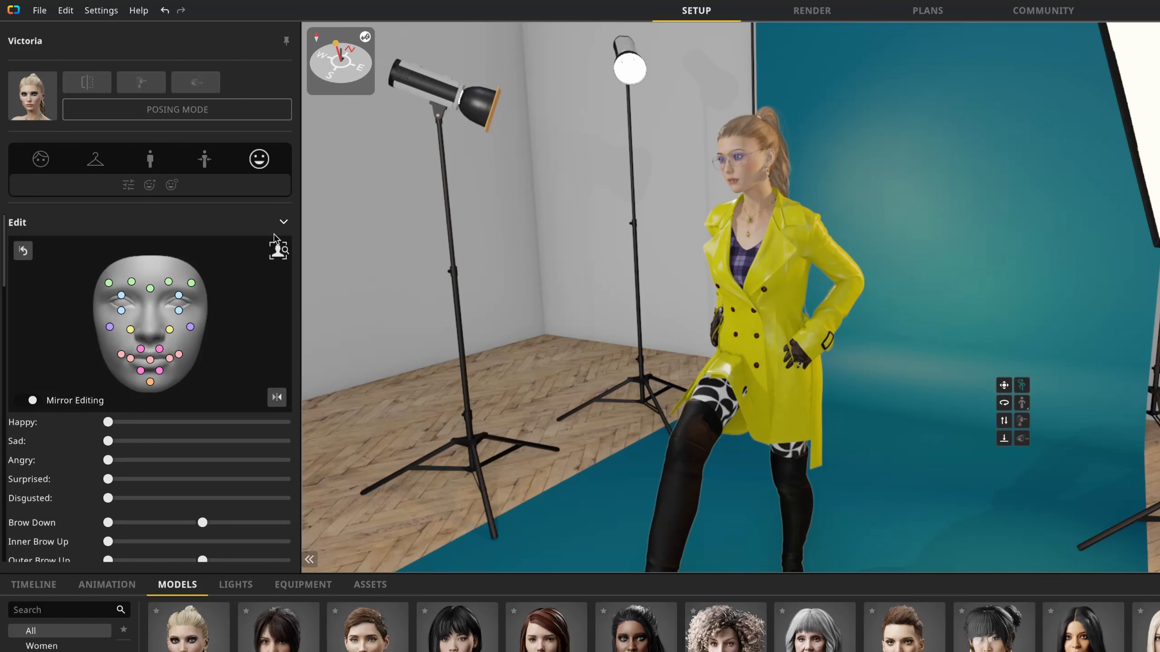
click(278, 250)
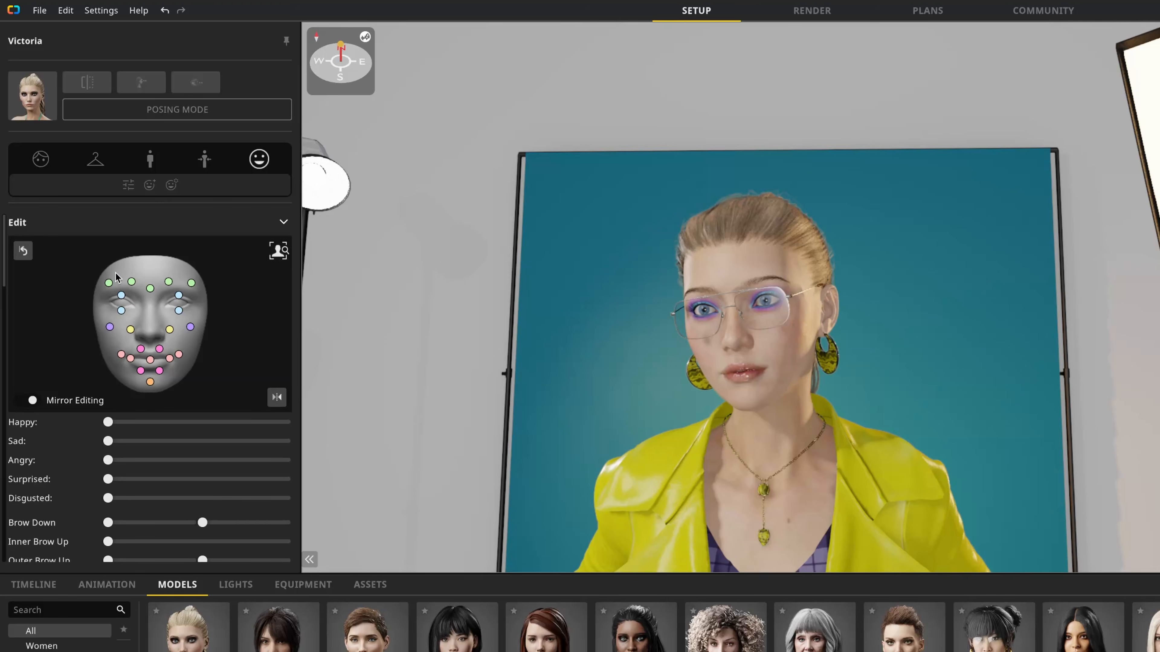
drag(109, 280, 170, 284)
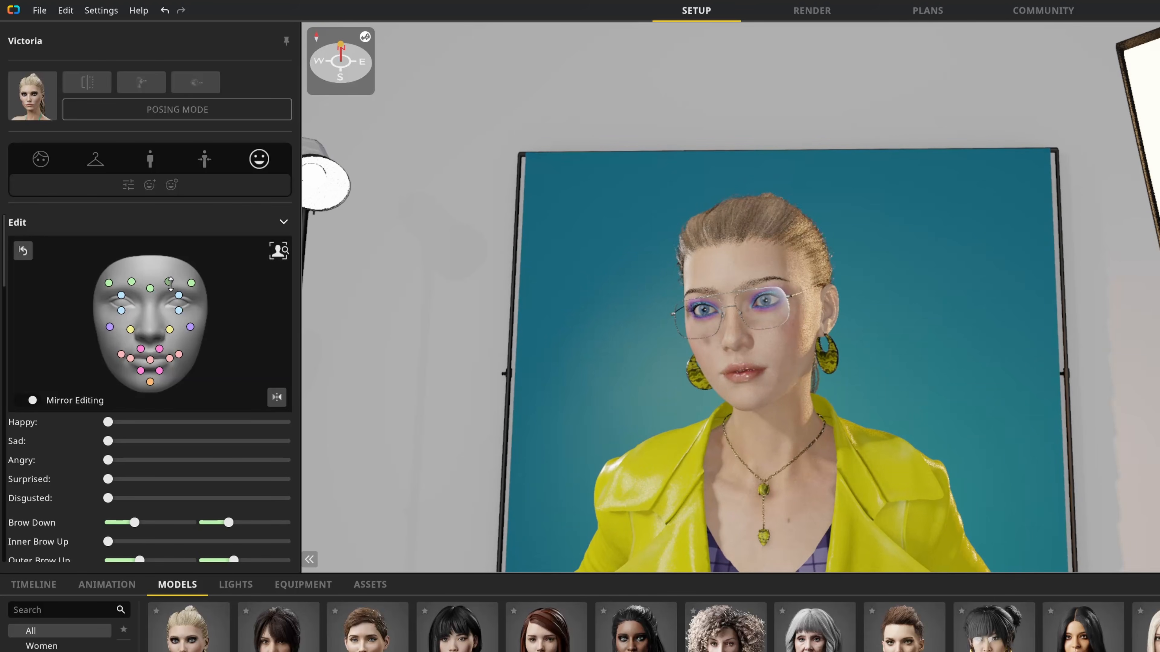
click(27, 400)
drag(169, 328, 183, 275)
click(28, 400)
drag(122, 296, 121, 319)
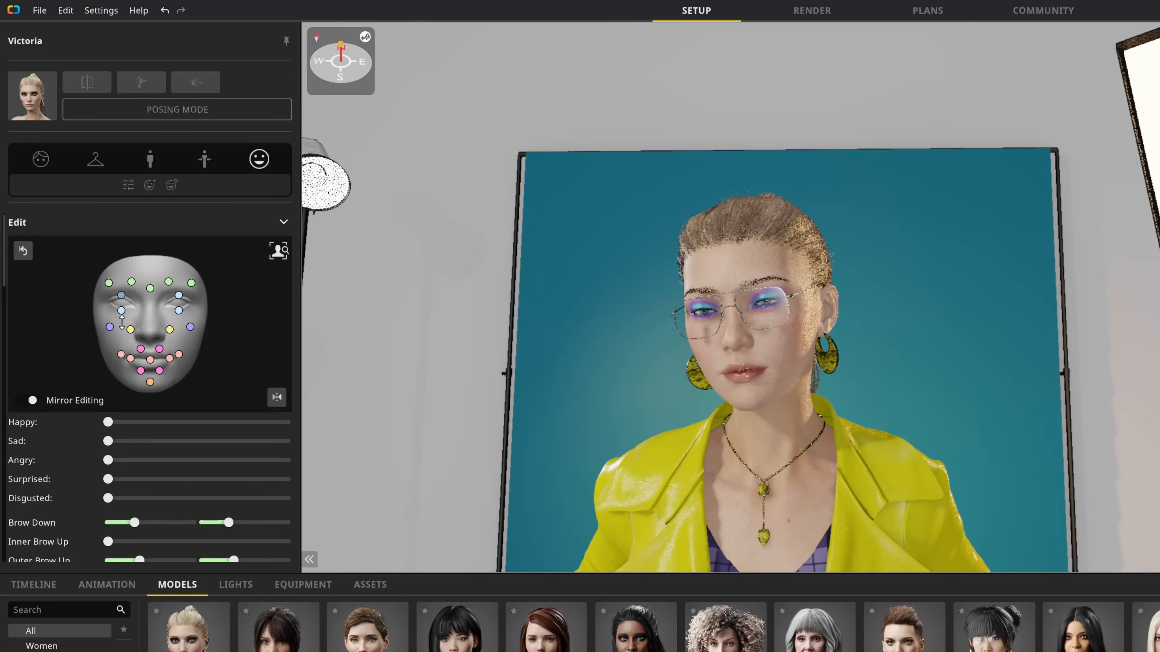
Step: Blend the Happy, Sad and Surprised emotions at about a third each, and look through the detailed expression sliders and presets
scroll(71, 436, down, 3)
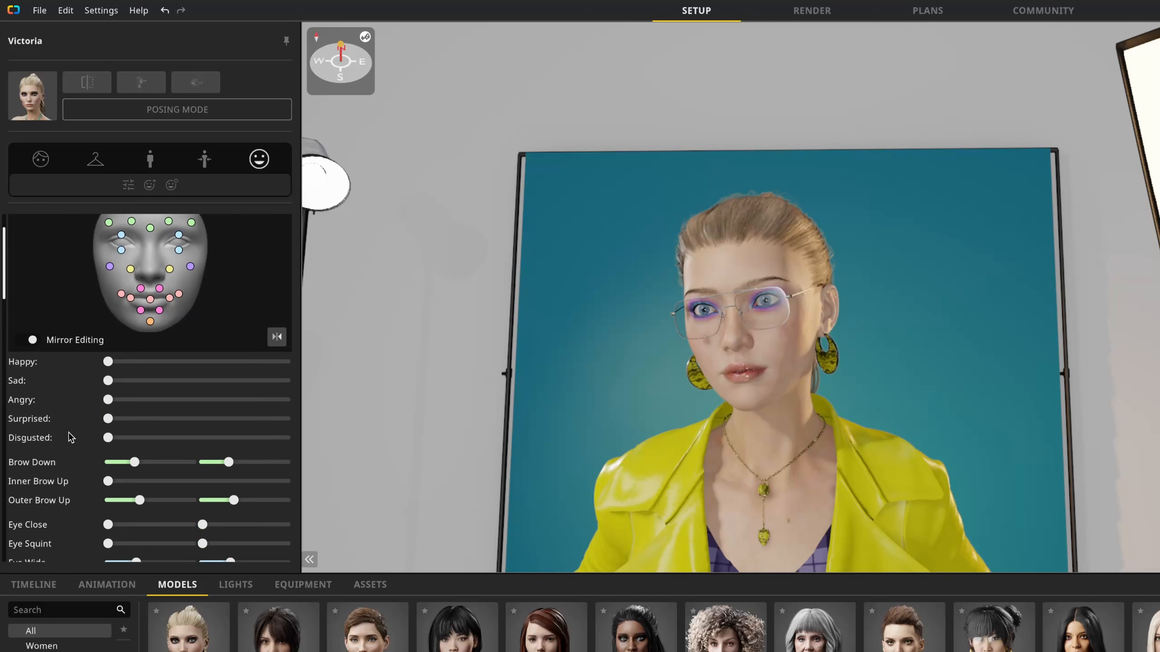
drag(107, 362, 167, 381)
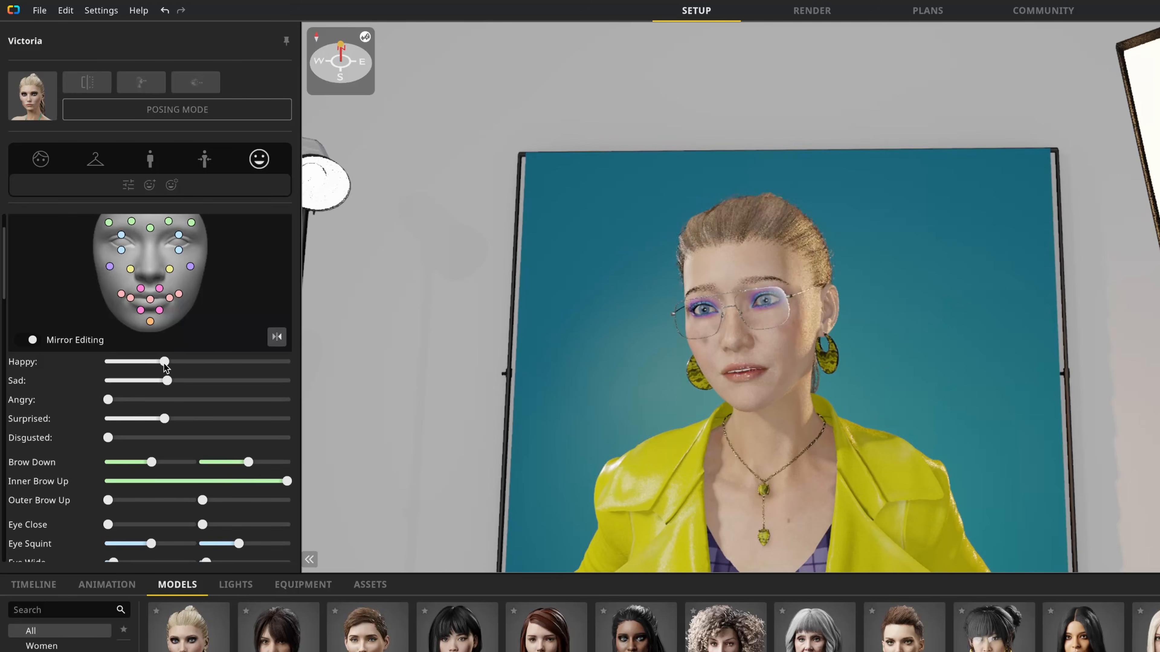
scroll(10, 312, down, 4)
scroll(10, 312, down, 3)
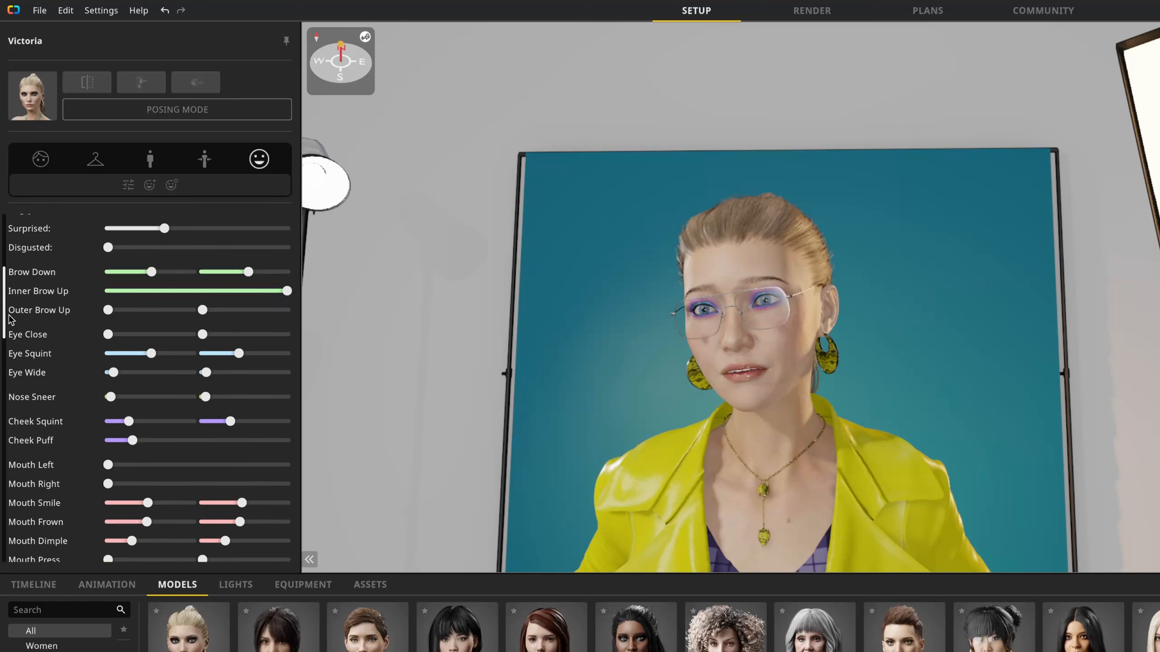
scroll(10, 338, down, 4)
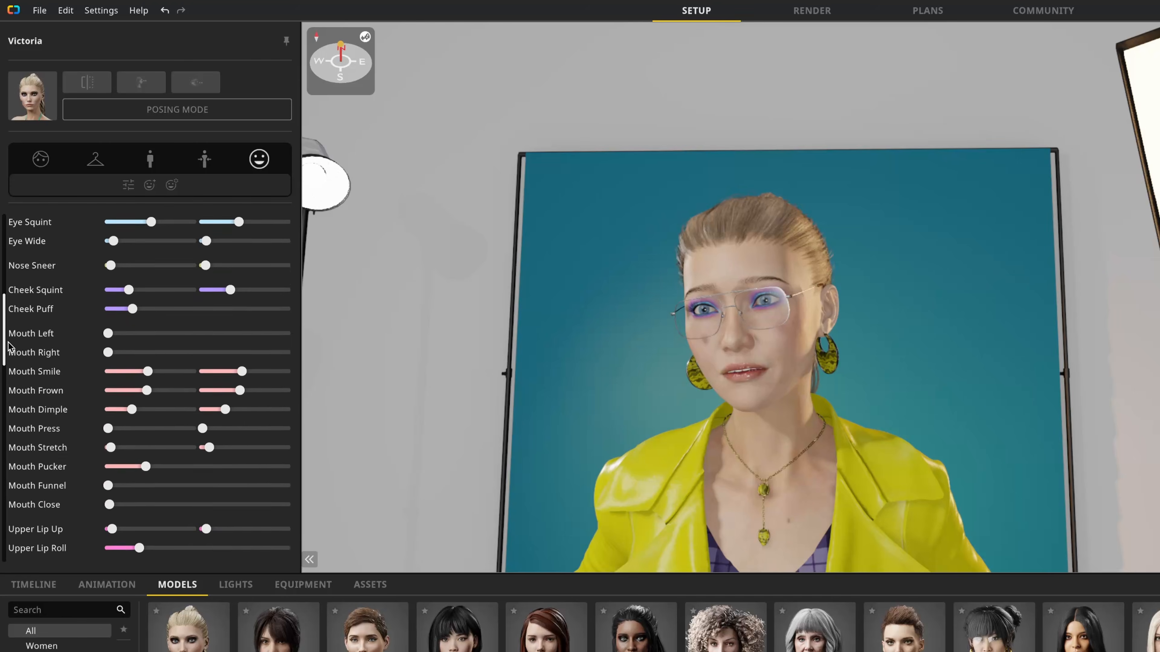
drag(10, 371, 1, 454)
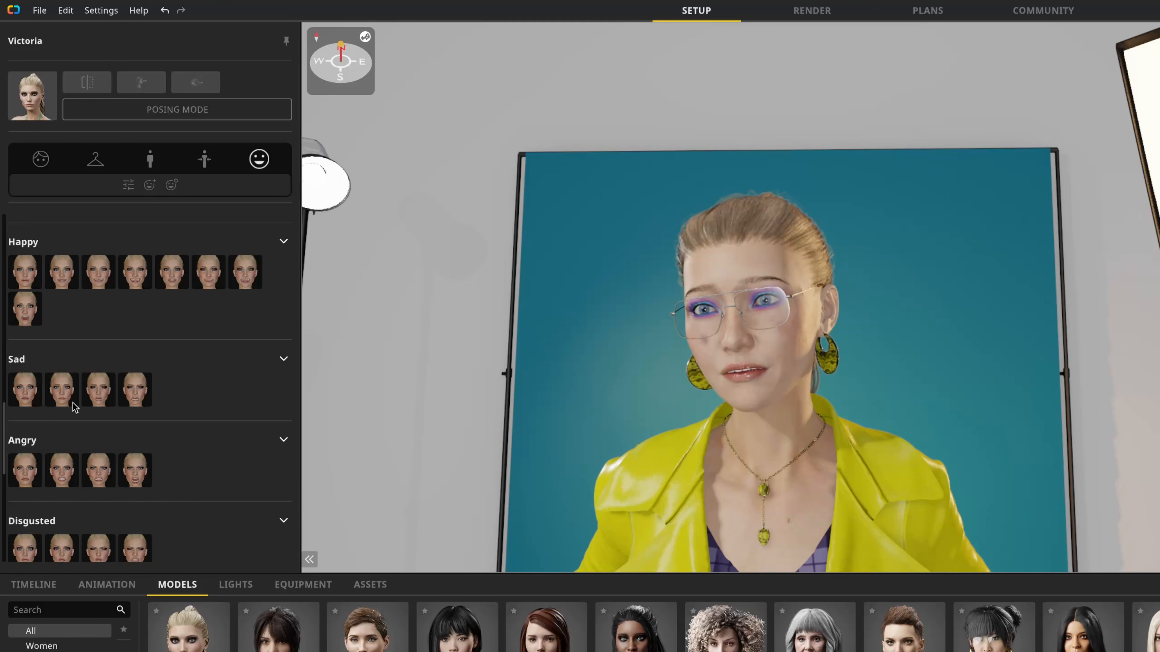
scroll(195, 346, down, 6)
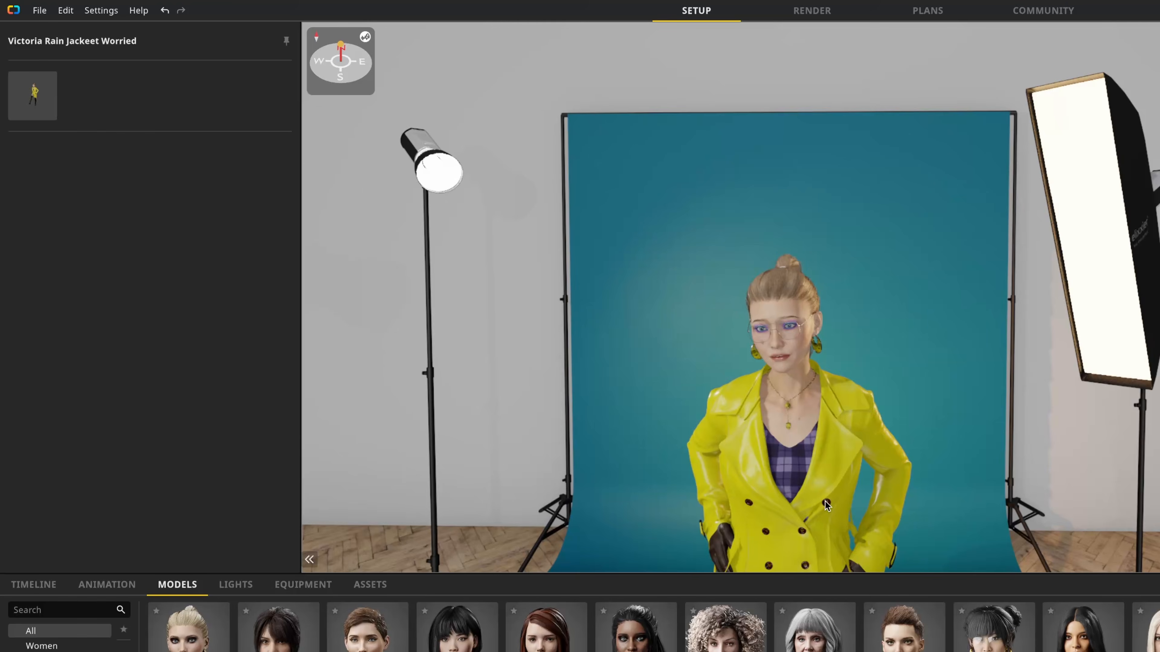
scroll(792, 487, down, 2)
Step: Put the model into posing mode and reposition her left hand at the waist, using both the joint gizmo and direct body manipulation
middle_drag(791, 487, 757, 406)
right_drag(757, 405, 747, 353)
click(746, 353)
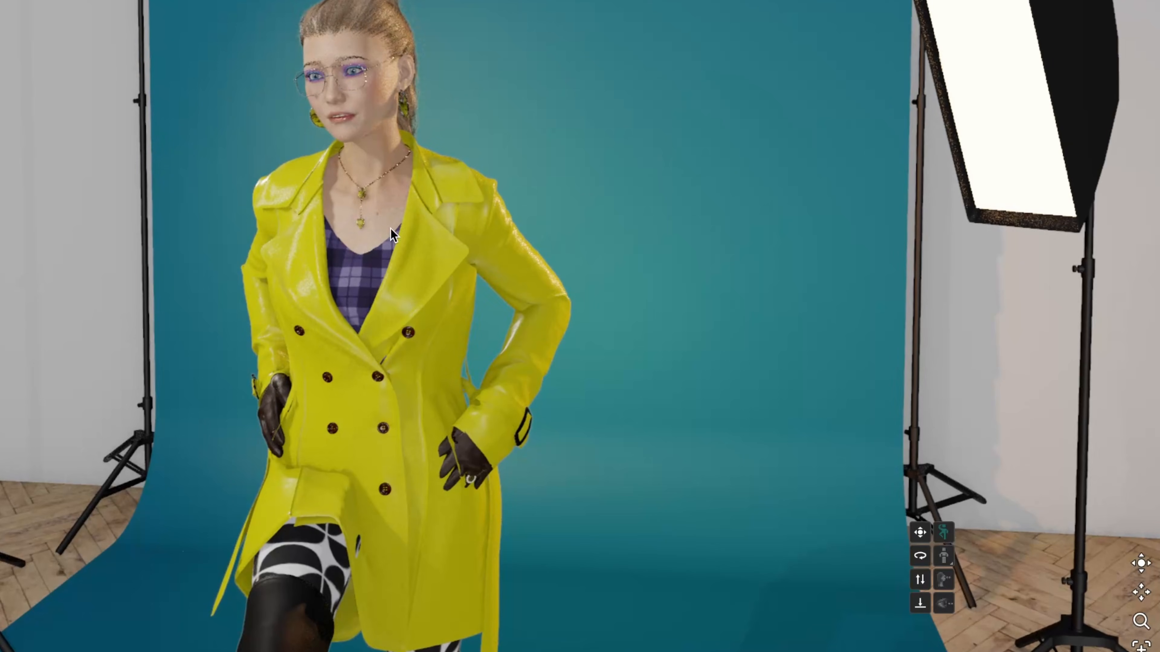
click(944, 542)
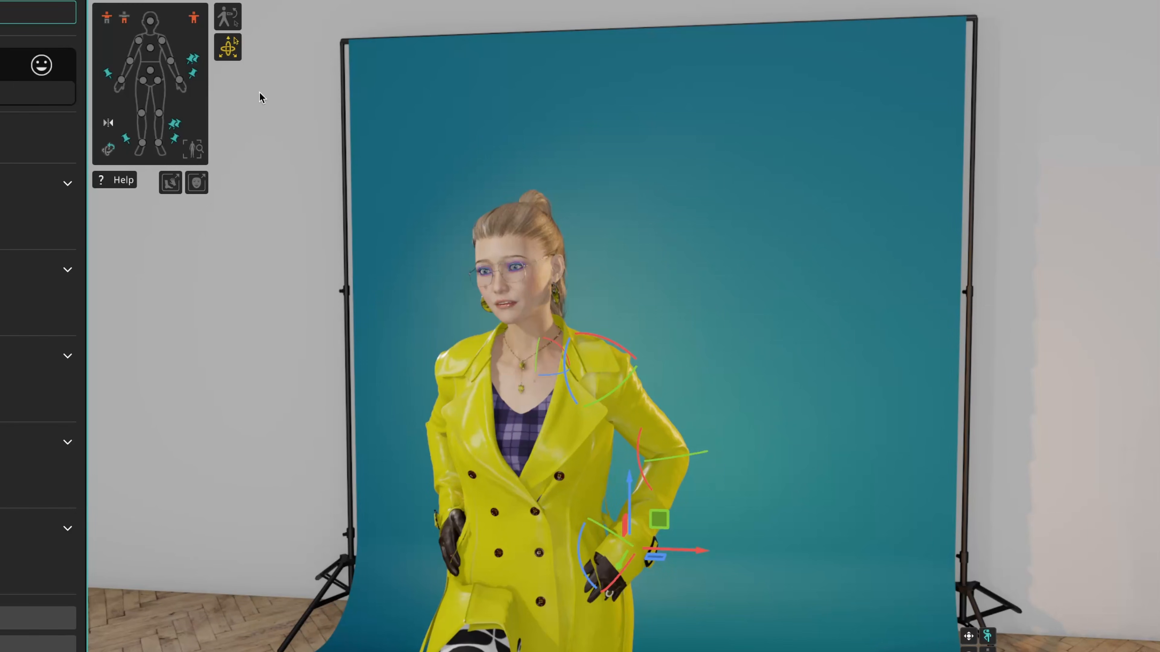
mouse_move(636, 455)
mouse_down()
mouse_move(631, 432)
mouse_move(635, 452)
mouse_up()
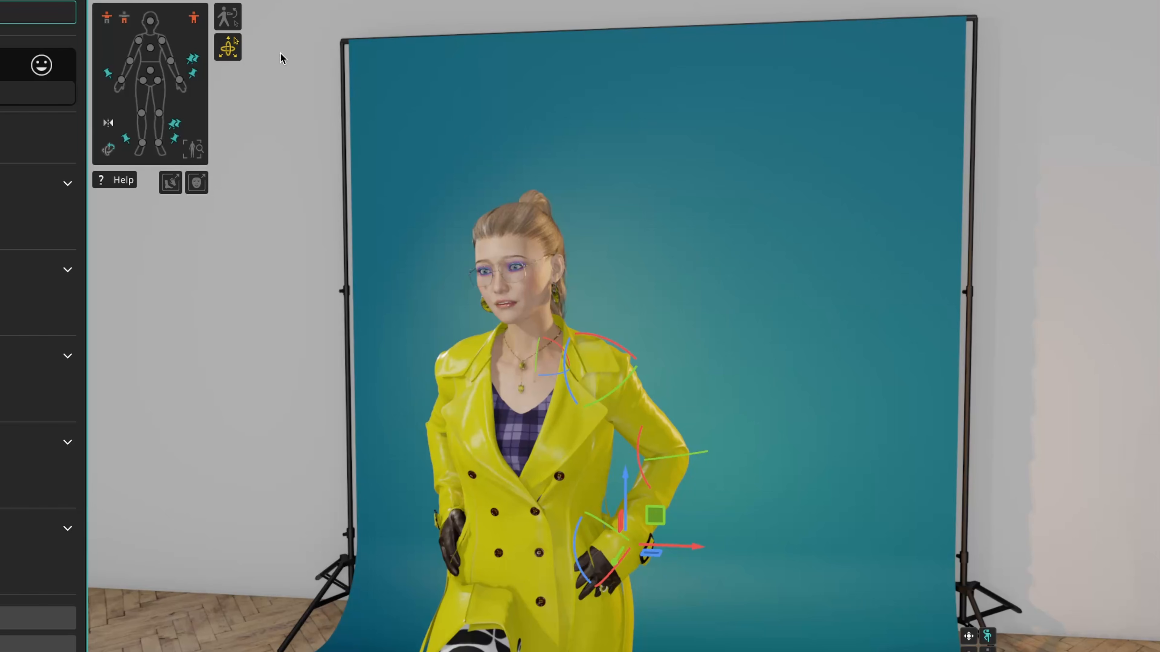
click(226, 17)
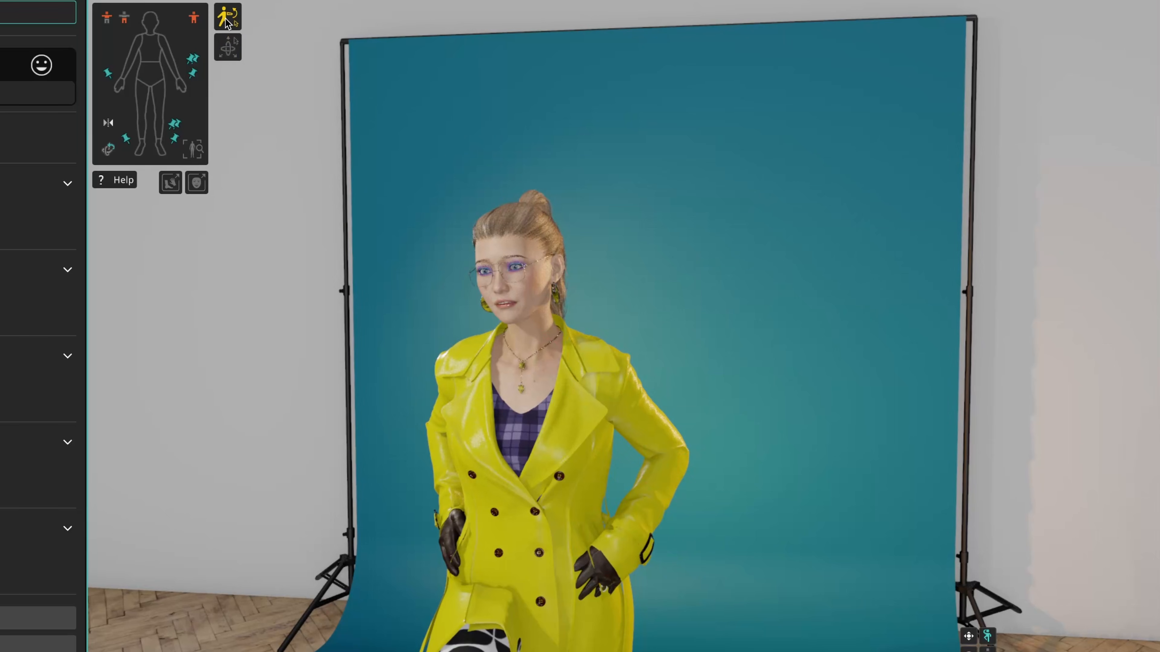
mouse_move(623, 550)
mouse_down()
mouse_move(613, 548)
mouse_move(623, 551)
mouse_move(641, 520)
mouse_move(635, 535)
mouse_up()
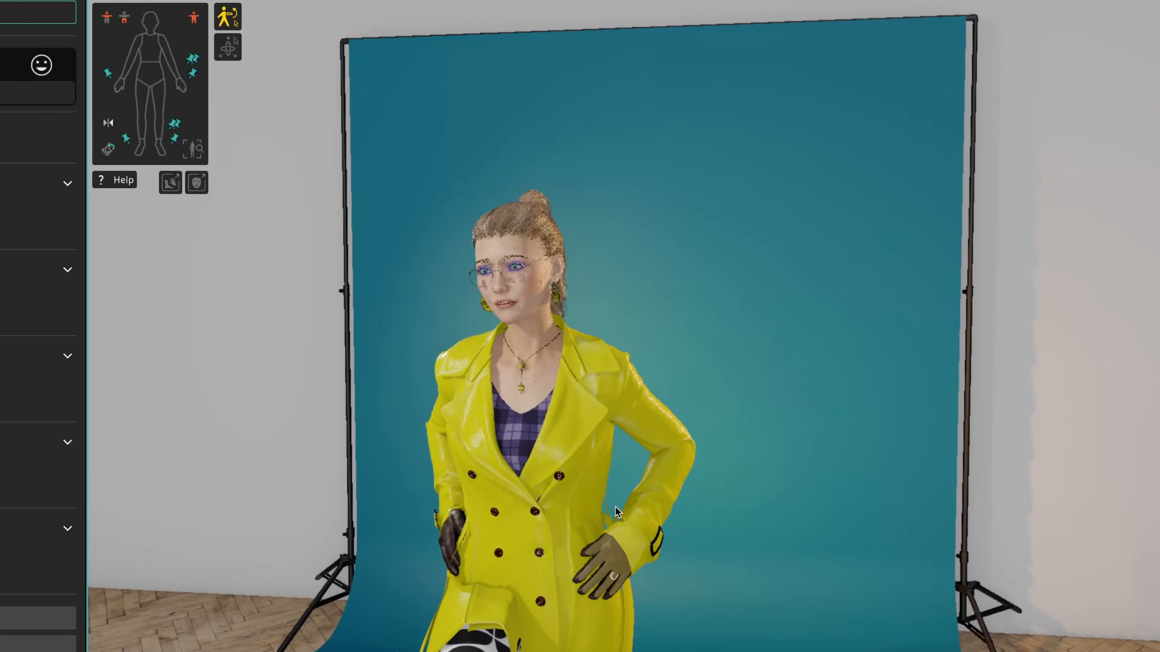
Step: Switch back to the joint gizmos, adjust the rotation of the model's upper torso and leave posing mode
click(229, 48)
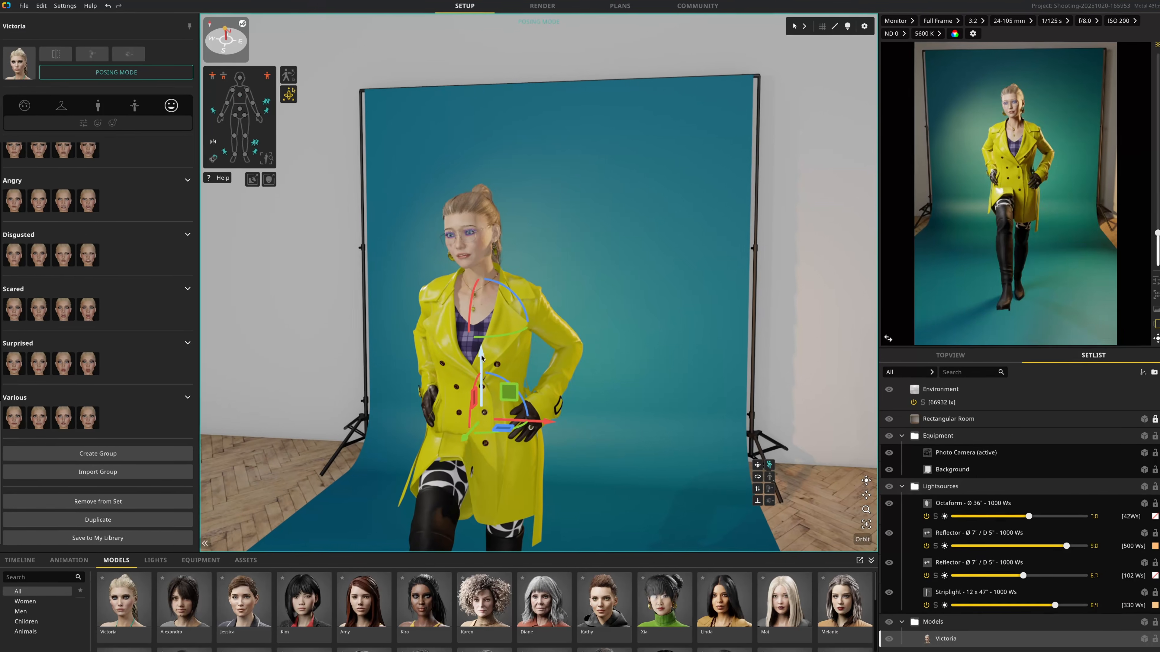
drag(482, 358, 476, 307)
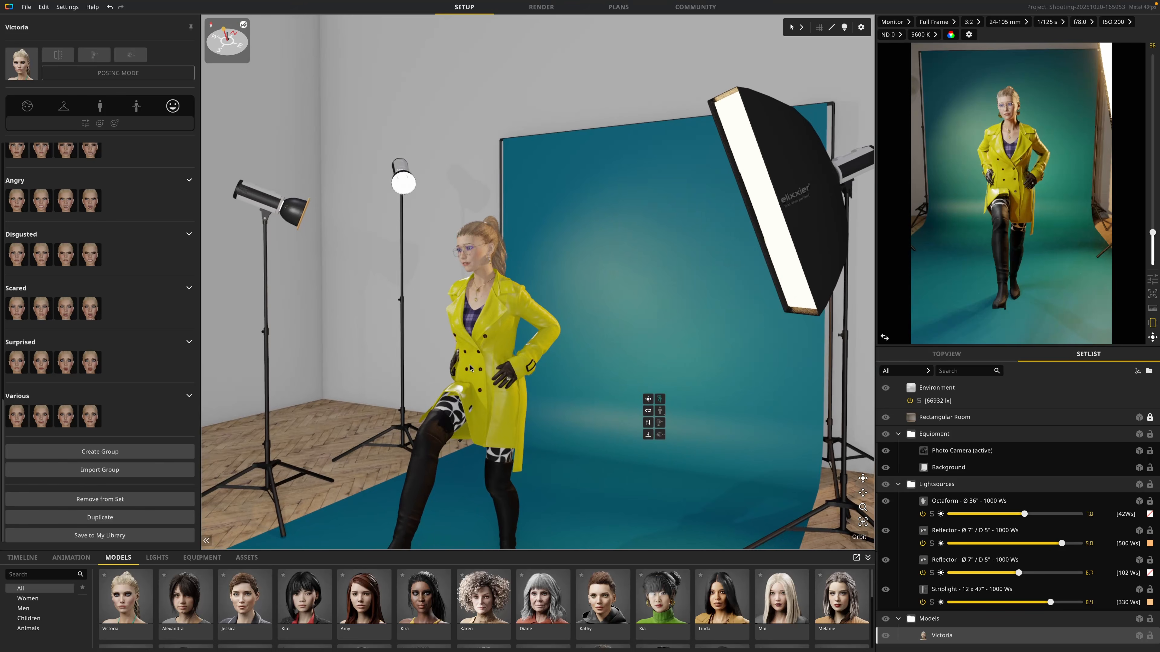
right_drag(487, 368, 481, 375)
scroll(481, 376, down, 1)
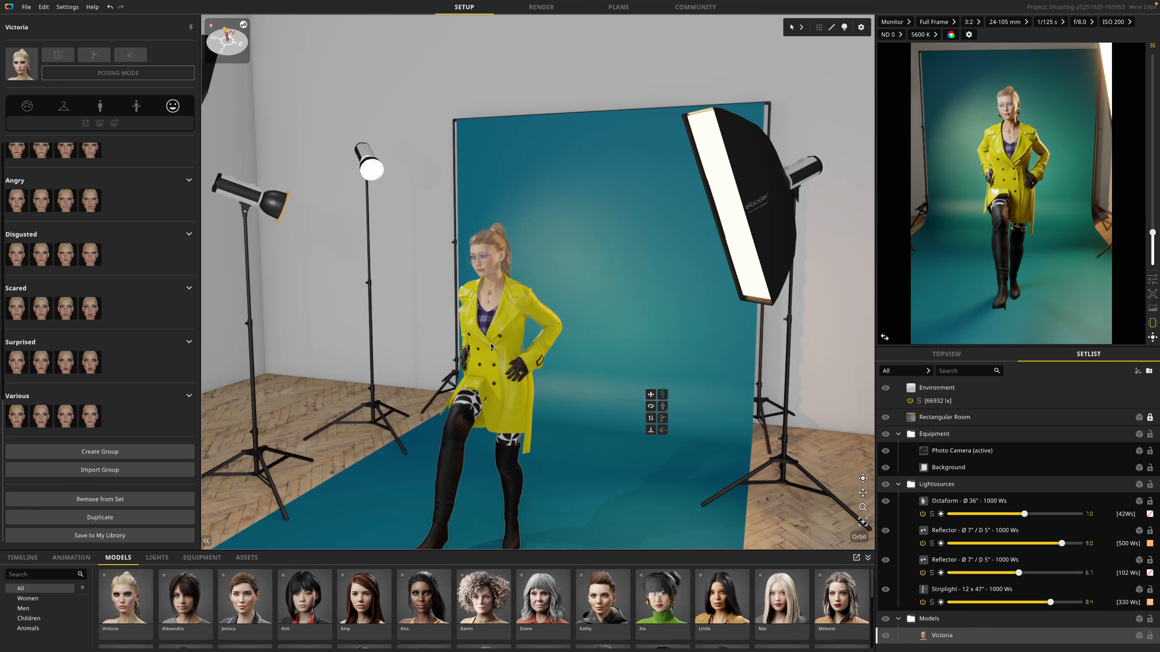
right_drag(490, 344, 475, 348)
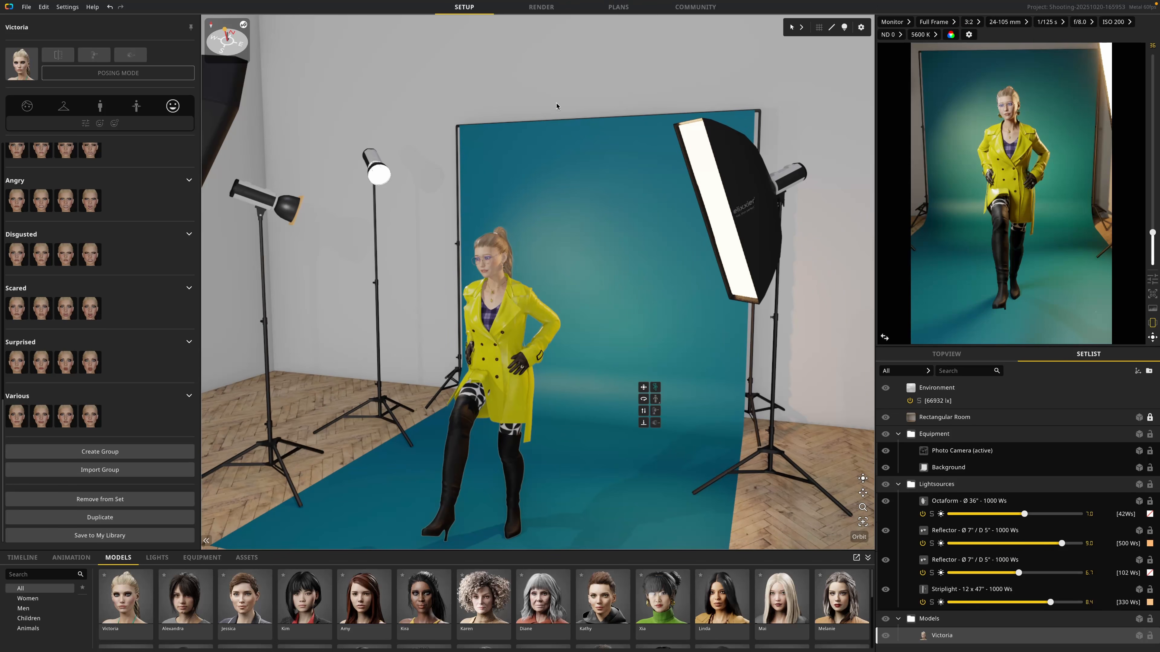
Step: Browse the community lighting setups, open the Projector Fun setup and download it to the timeline
click(695, 8)
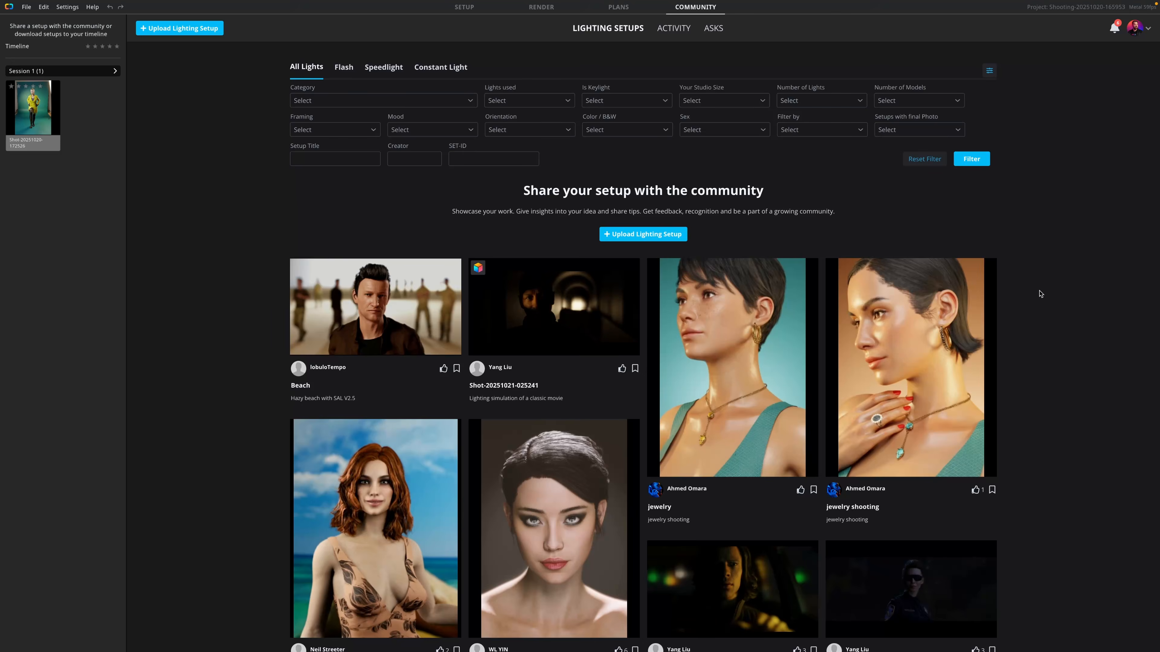
scroll(1043, 310, down, 5)
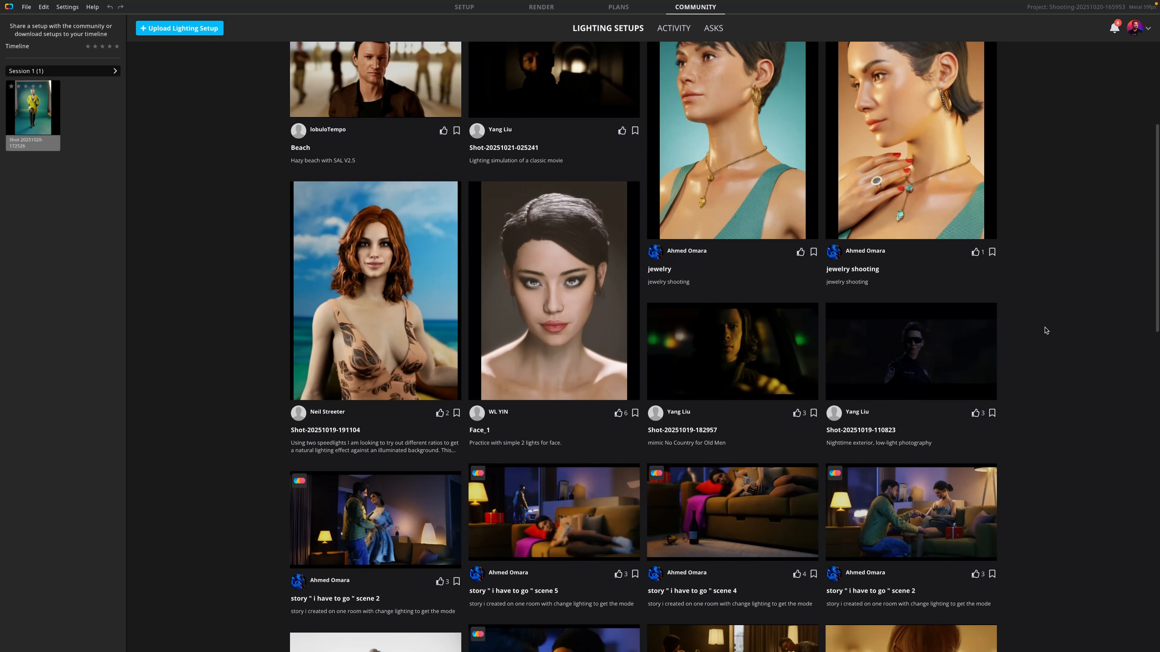
scroll(1045, 330, down, 10)
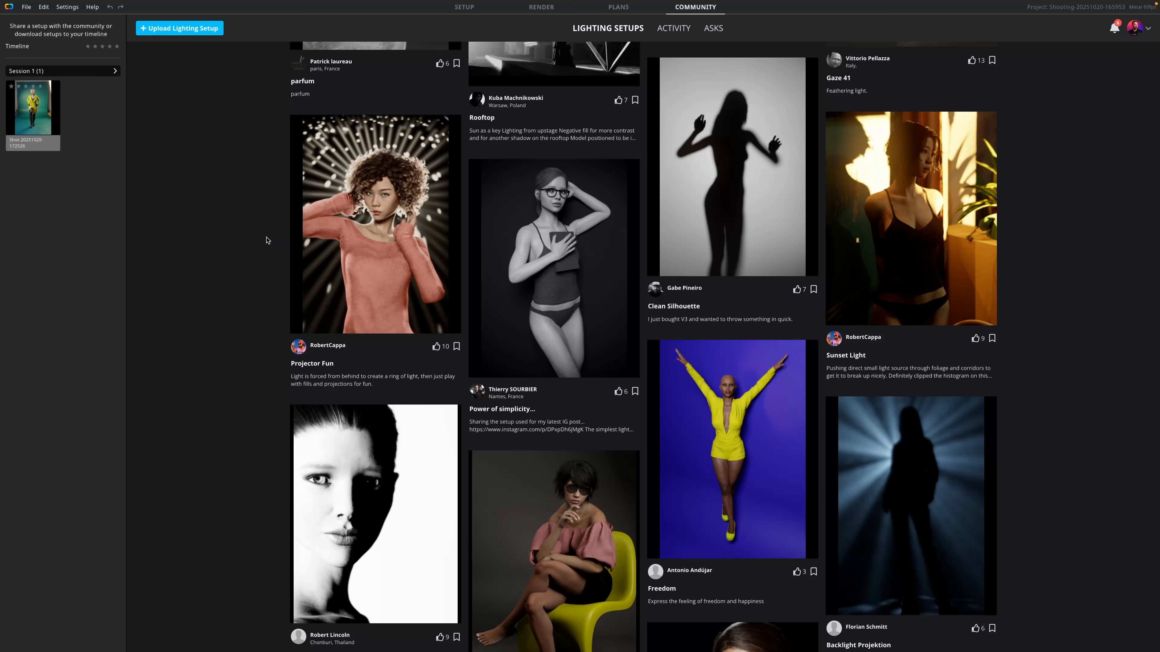
mouse_move(407, 242)
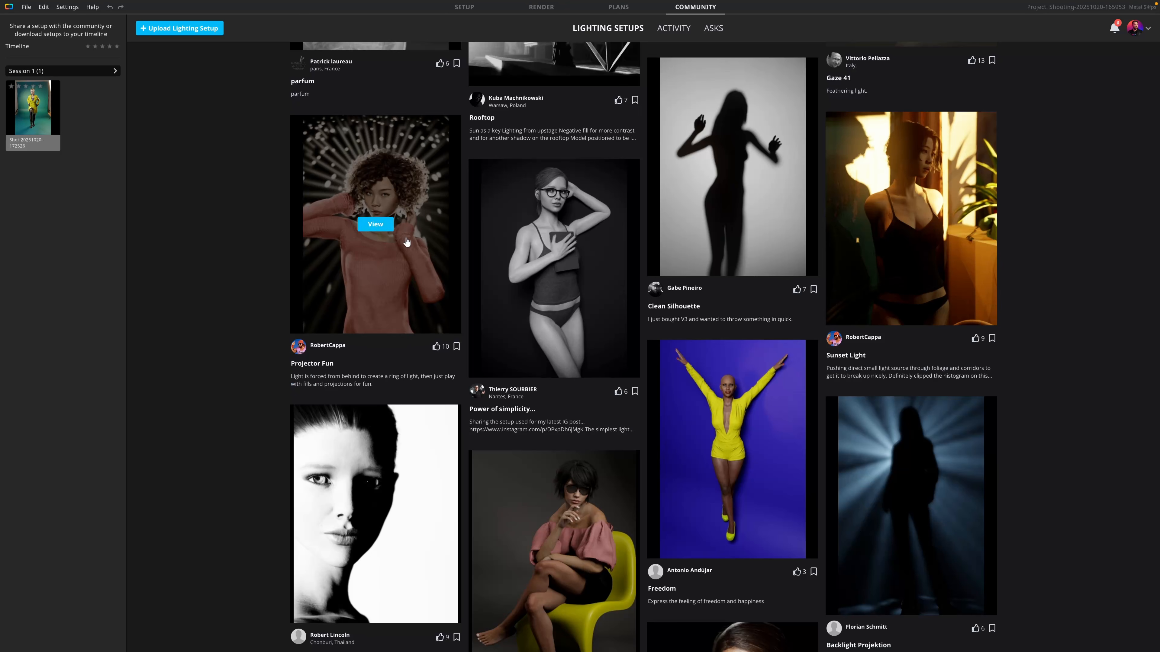
click(374, 224)
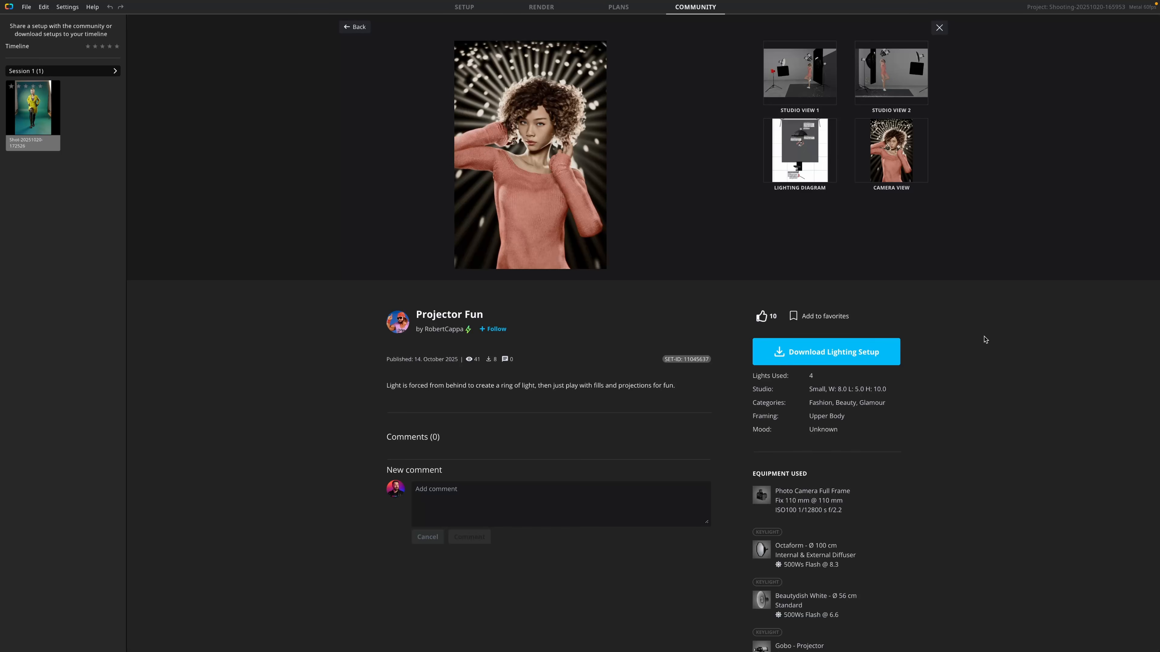
click(819, 356)
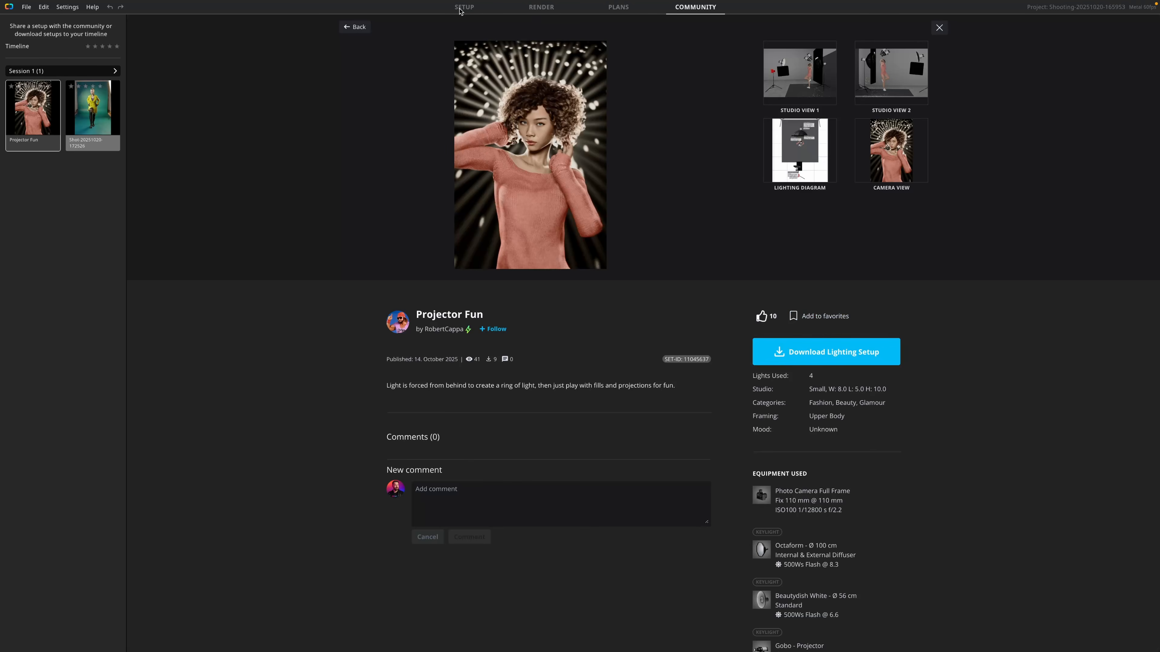
Step: Apply the downloaded Projector Fun shot to the stage and open the pose options of its model Kim
click(461, 10)
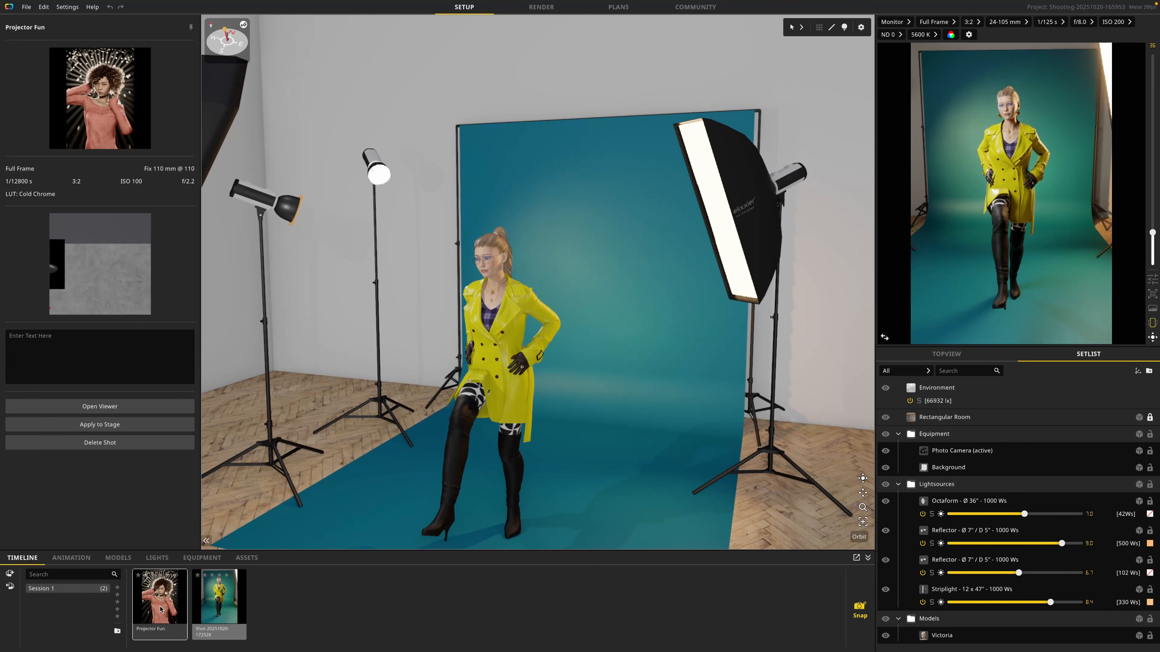
double_click(160, 609)
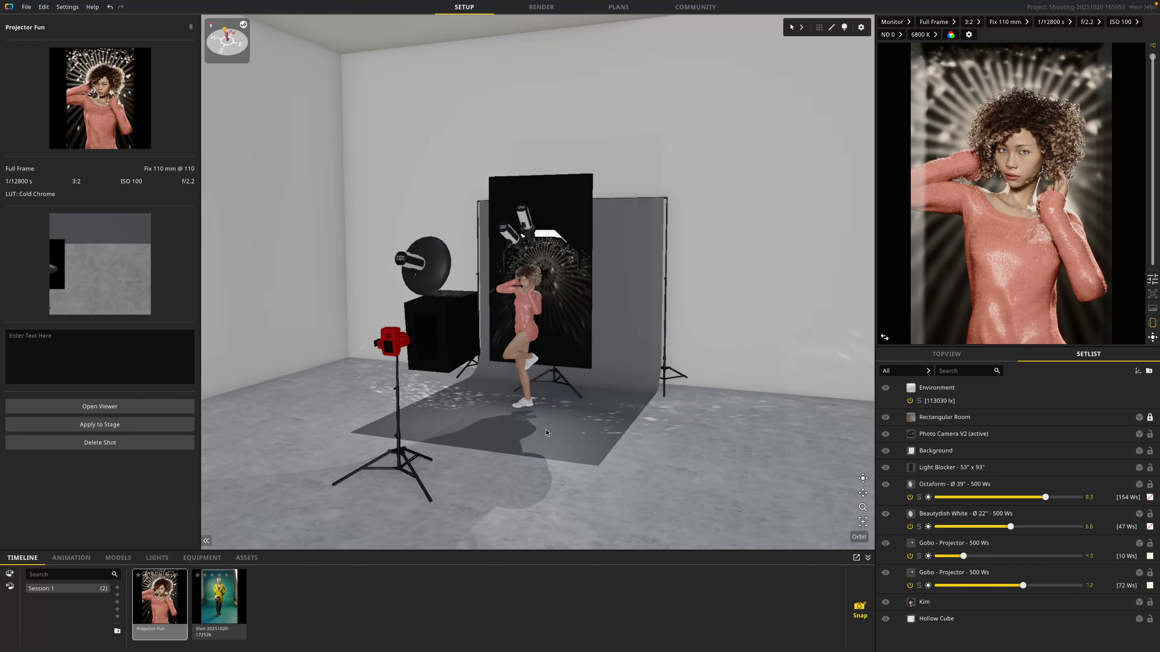
click(521, 327)
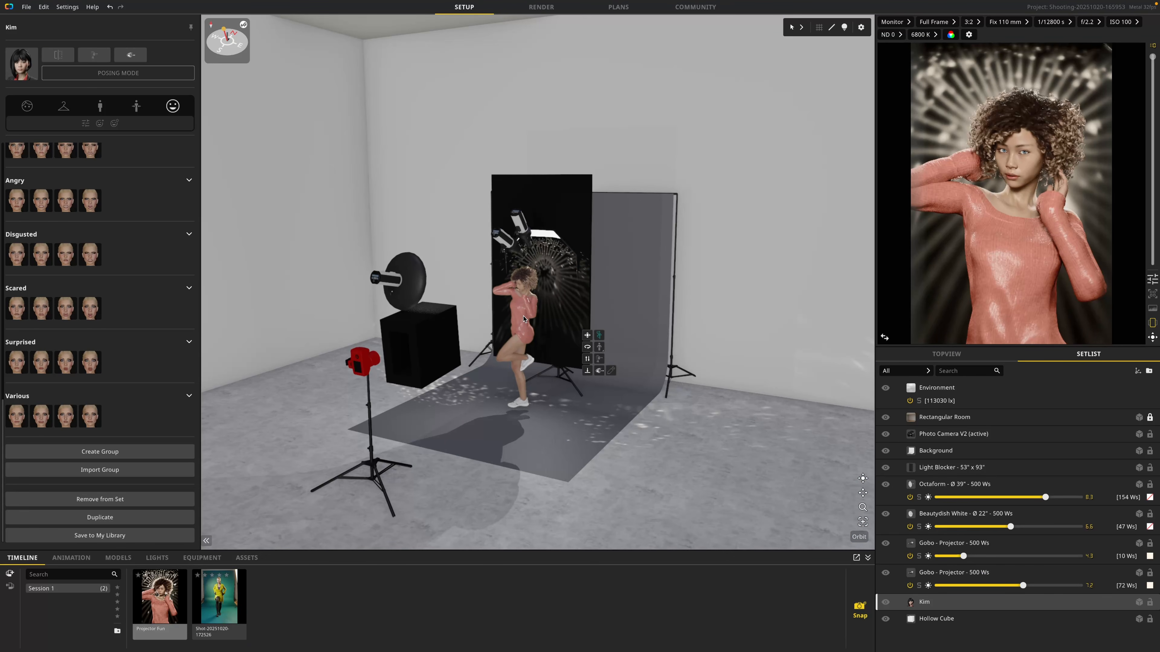
click(100, 106)
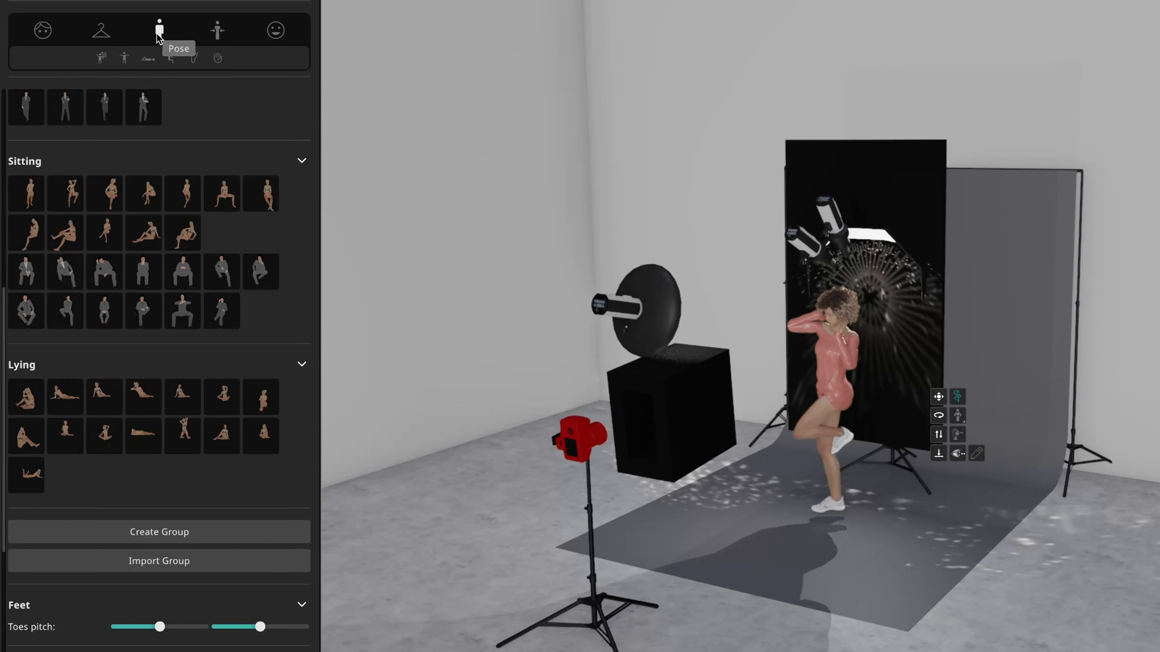
Step: Create a pose group named "Hands In Hair" and save the current pose of the Projector Fun model into it
scroll(113, 285, down, 5)
scroll(179, 314, down, 1)
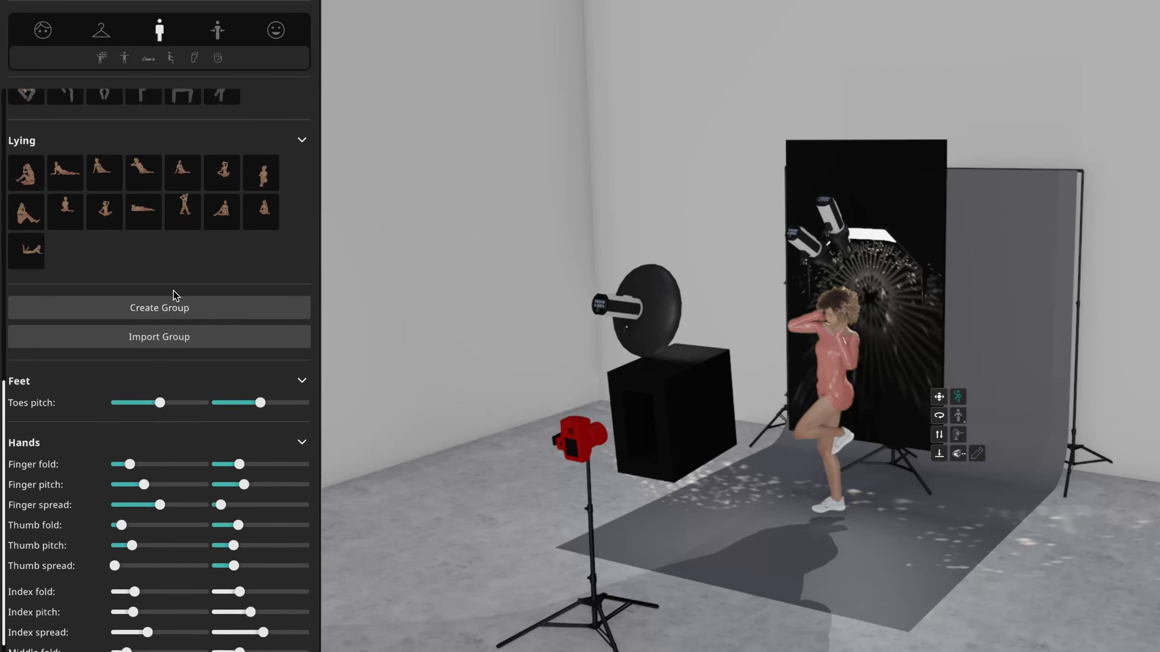
click(166, 309)
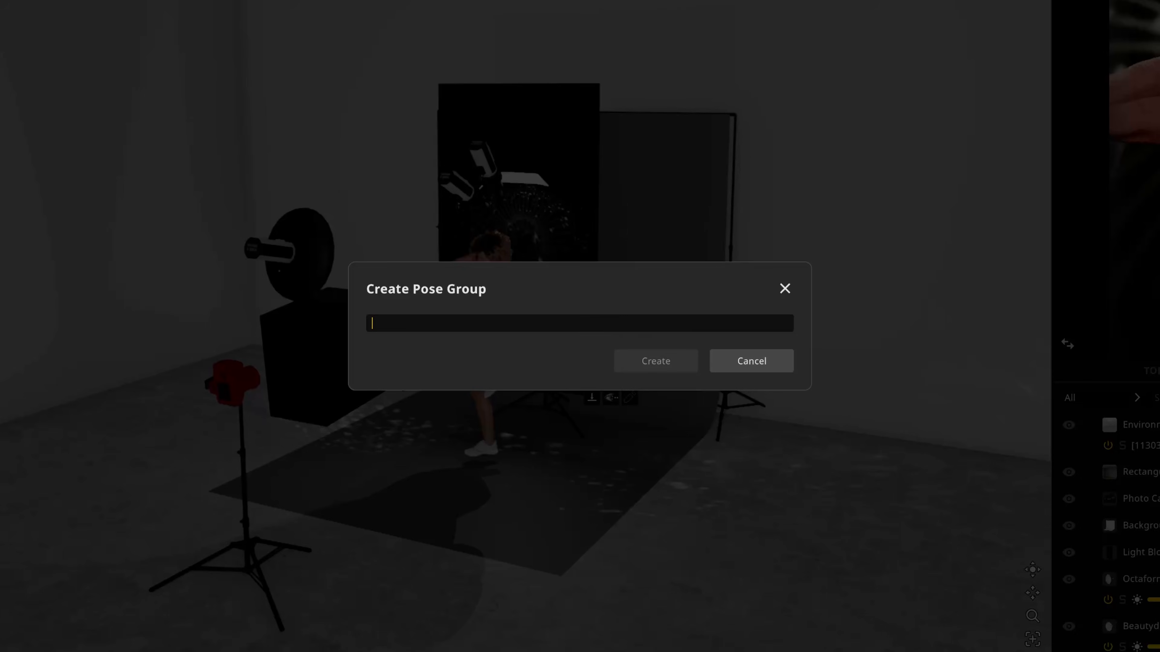
text(Hands In Hair)
click(638, 370)
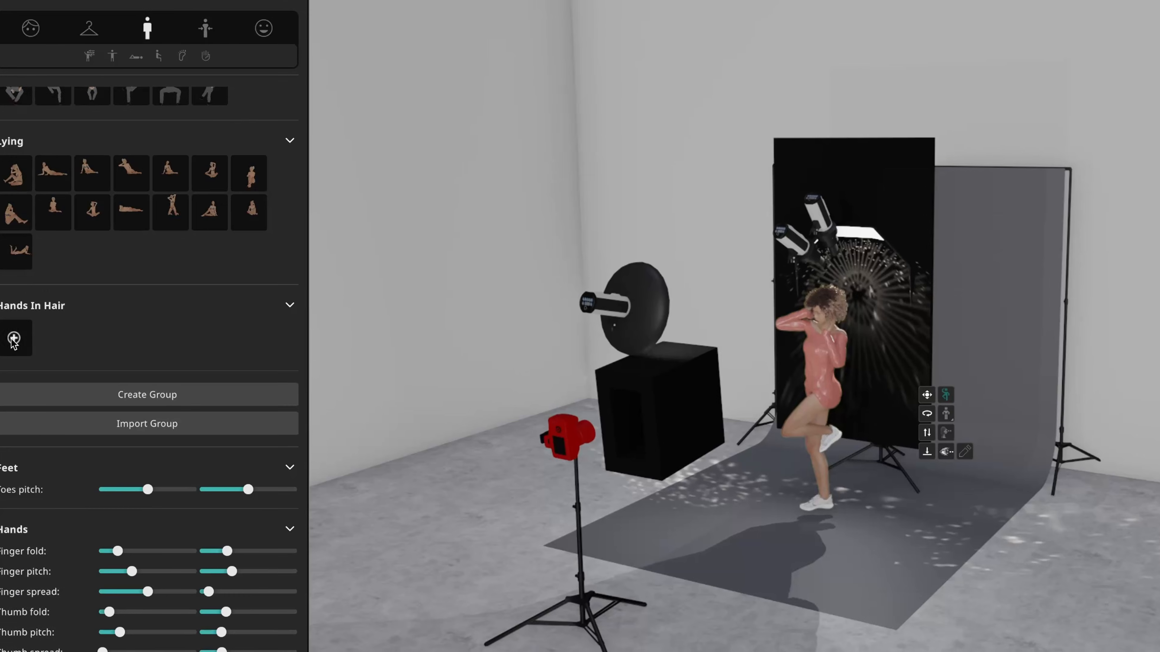
click(13, 339)
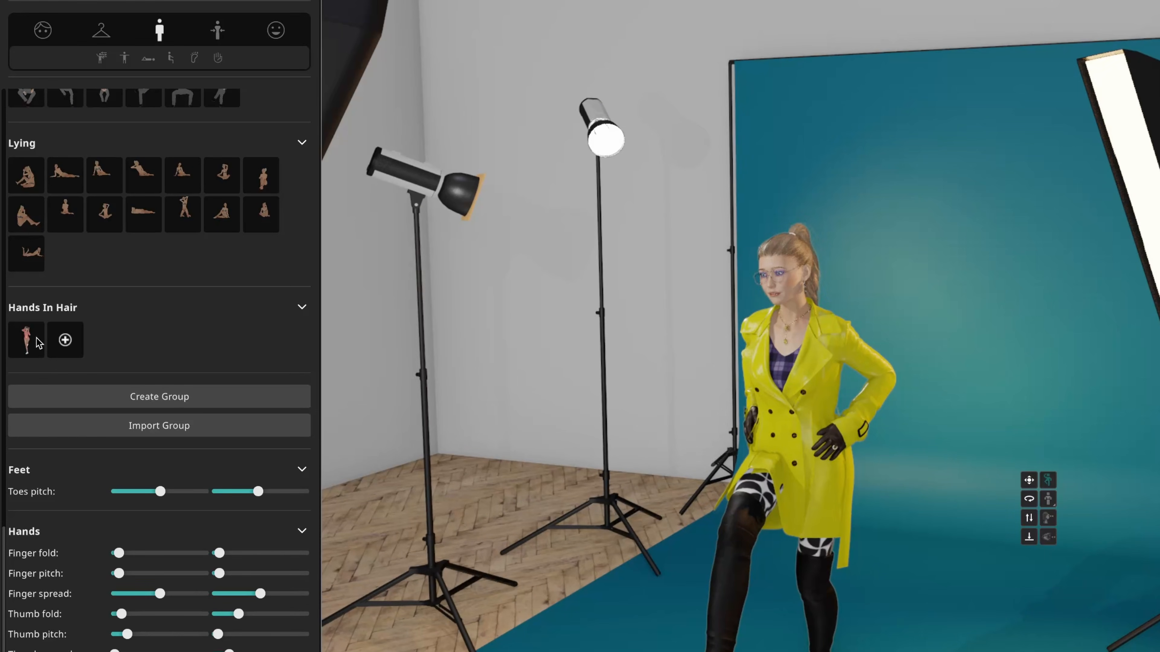
Step: Apply the saved pose from the Hands In Hair group to the model in the yellow coat and view her from the side
click(38, 342)
drag(839, 494, 872, 498)
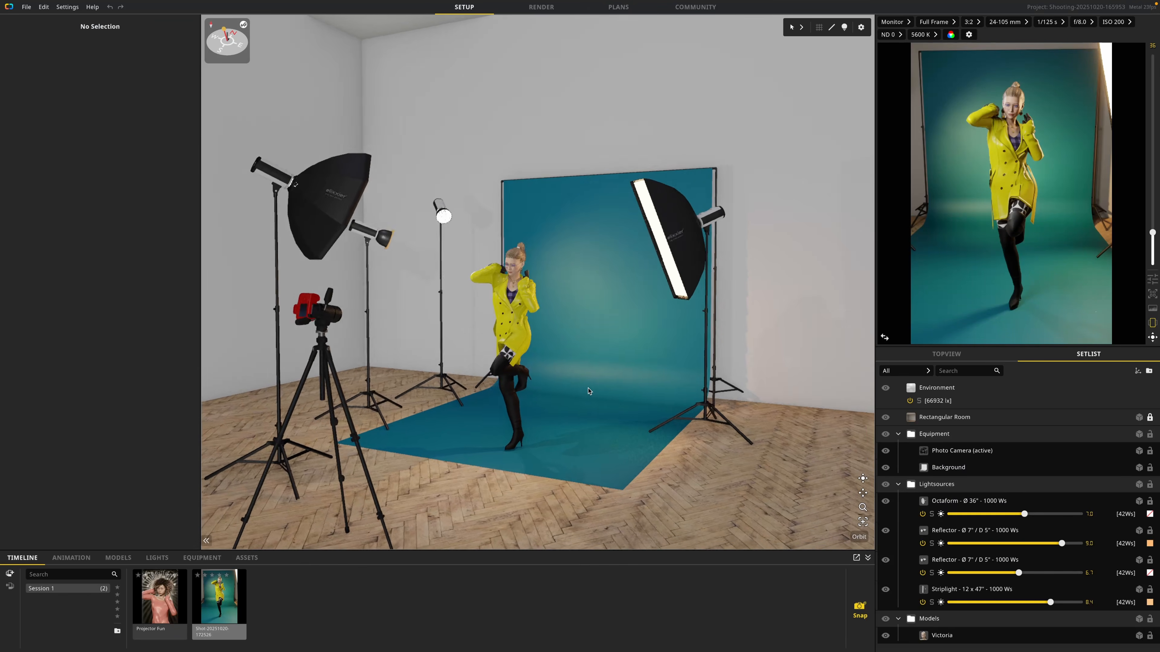
drag(589, 391, 458, 411)
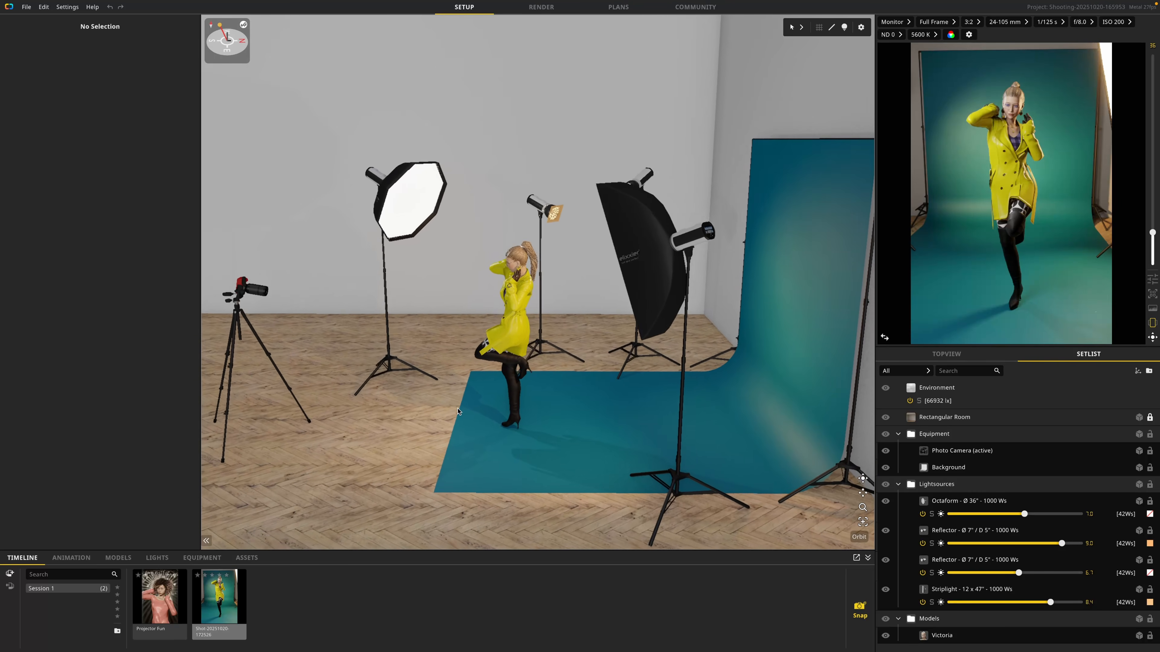